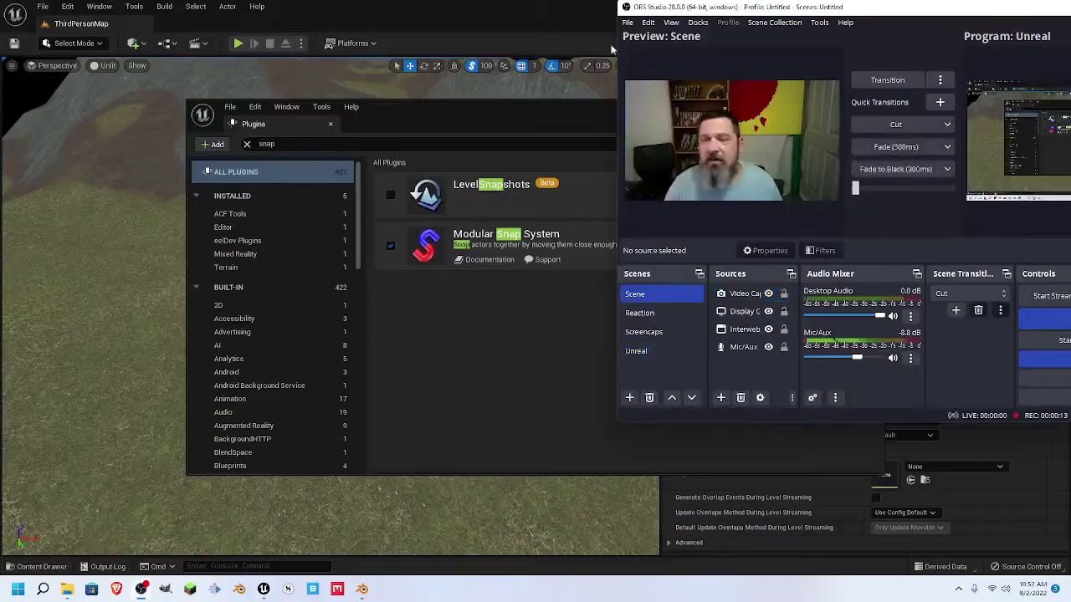
- Review the Modular Snap System entry in the plugin list and close the Plugins window
{"action": "left_click", "coordinate": [512, 99]}
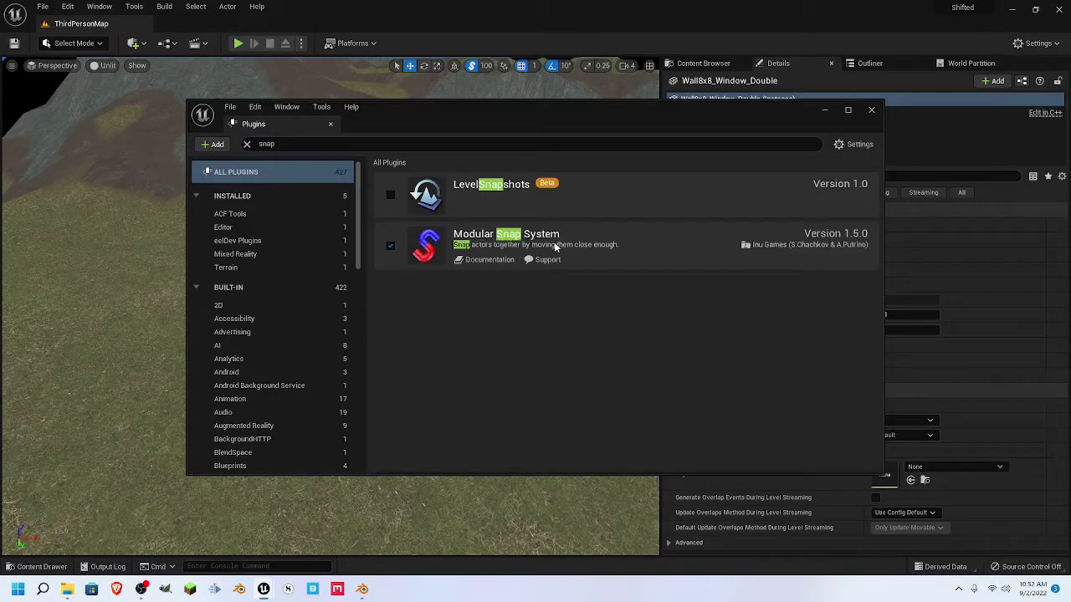
{"action": "left_click", "coordinate": [871, 110]}
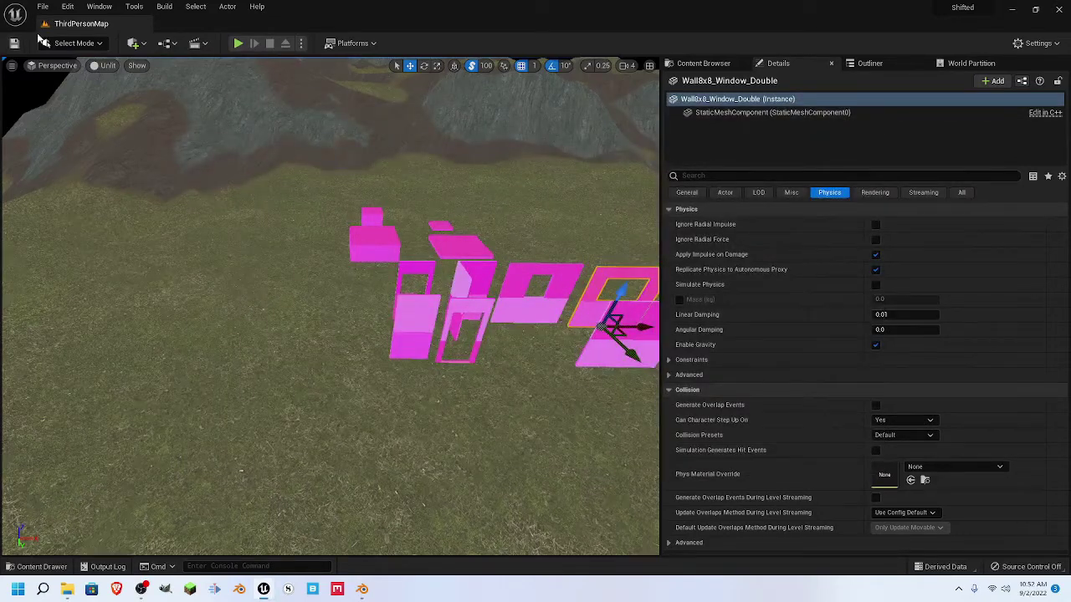
{"action": "left_click", "coordinate": [68, 5]}
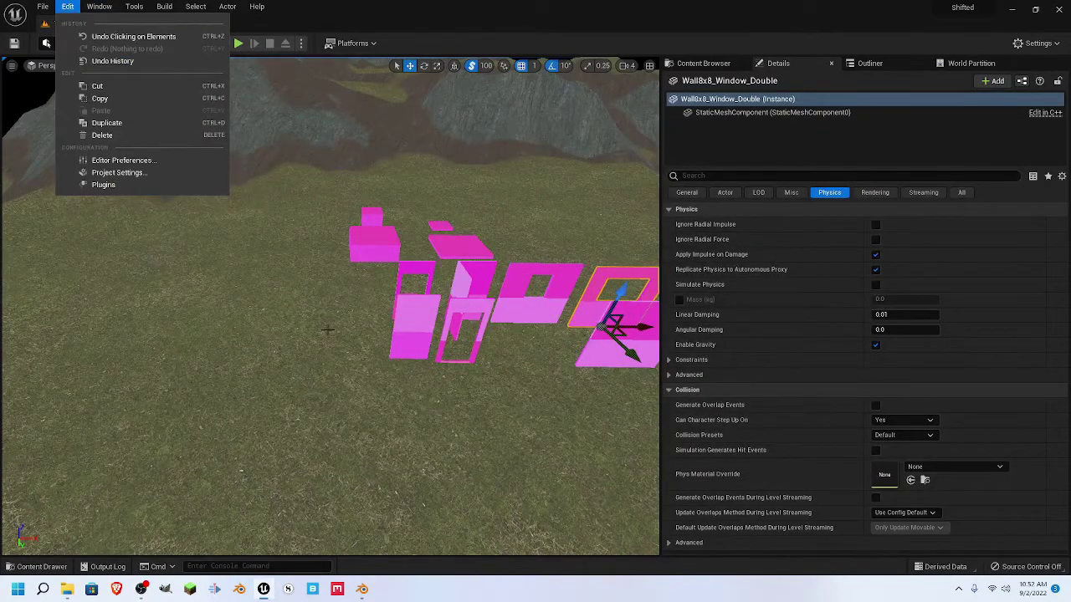
{"action": "left_click", "coordinate": [311, 411]}
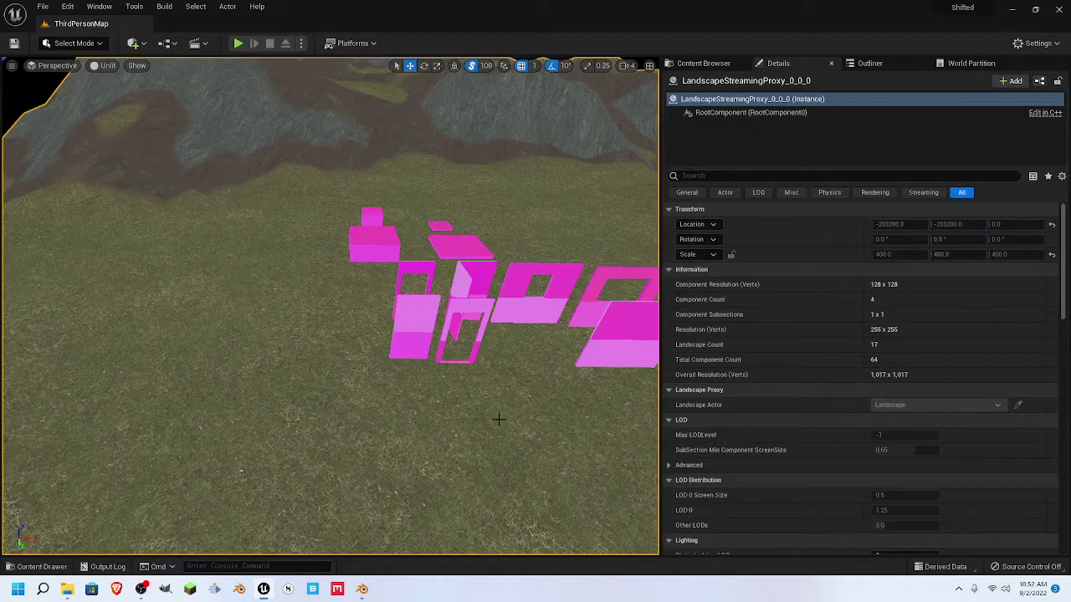
- Show the PittsMeshes assets in the Content Browser and look over the modular pieces laid out in the level
{"action": "left_click", "coordinate": [703, 62]}
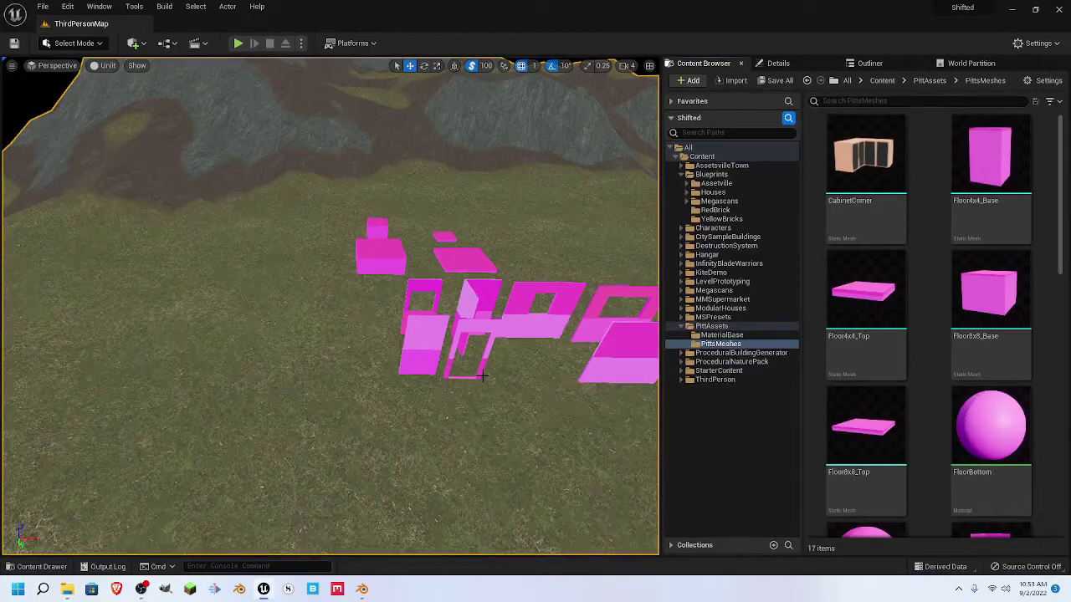
{"action": "right_click_drag", "start_coordinate": [458, 391], "coordinate": [462, 391]}
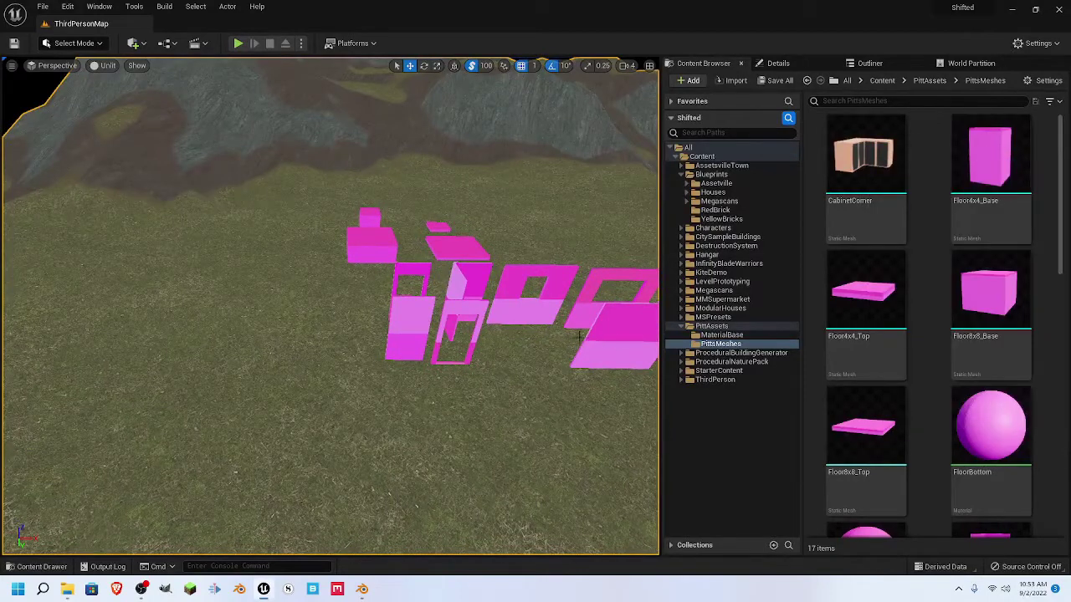
{"action": "right_click_drag", "start_coordinate": [537, 362], "coordinate": [548, 363]}
{"action": "mouse_move", "coordinate": [466, 350]}
{"action": "right_mouse_down"}
{"action": "mouse_move", "coordinate": [473, 360]}
{"action": "mouse_move", "coordinate": [469, 346]}
{"action": "right_mouse_up"}
{"action": "key", "text": "d"}
{"action": "key", "text": "d"}
{"action": "key", "text": "a"}
{"action": "right_click_drag", "start_coordinate": [565, 350], "coordinate": [477, 357]}
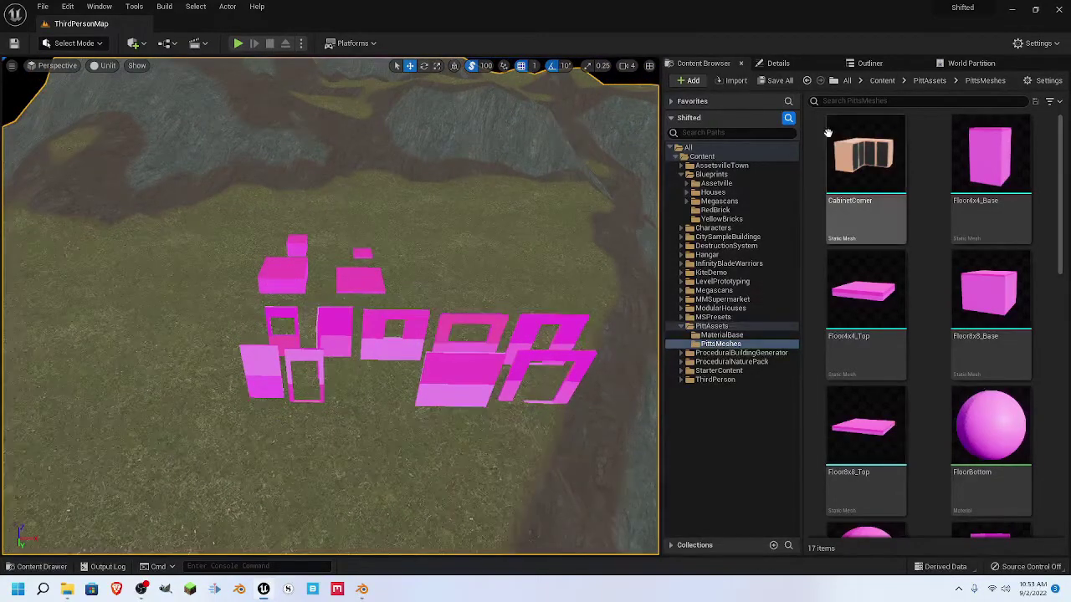
- Open the Floor4x4_Base mesh in a docked editor, show its Socket Manager and widen the viewport
{"action": "double_click", "coordinate": [999, 150]}
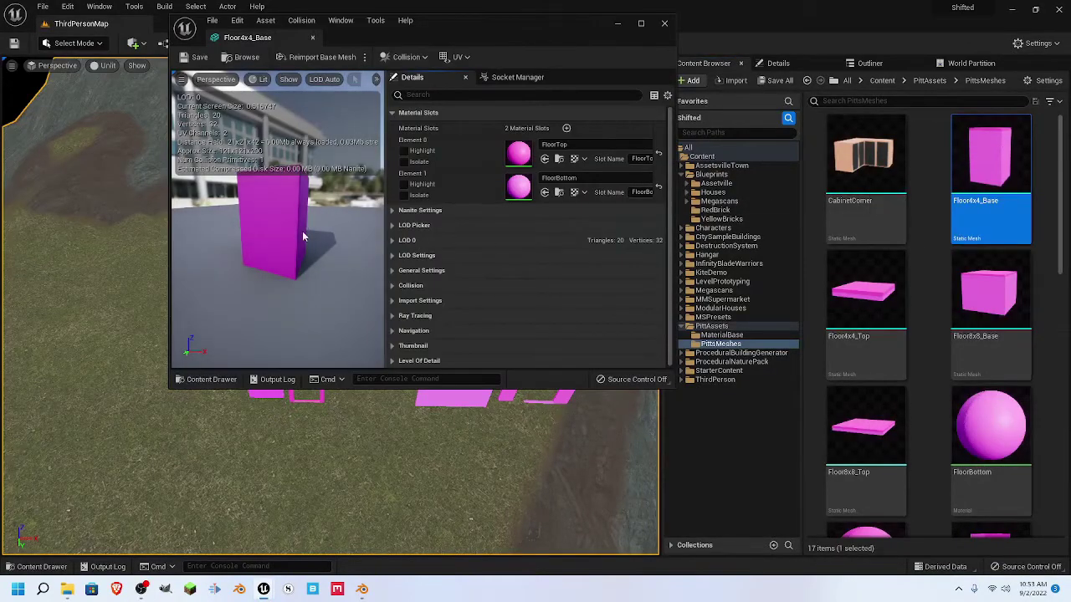
{"action": "left_click_drag", "start_coordinate": [268, 39], "coordinate": [201, 28]}
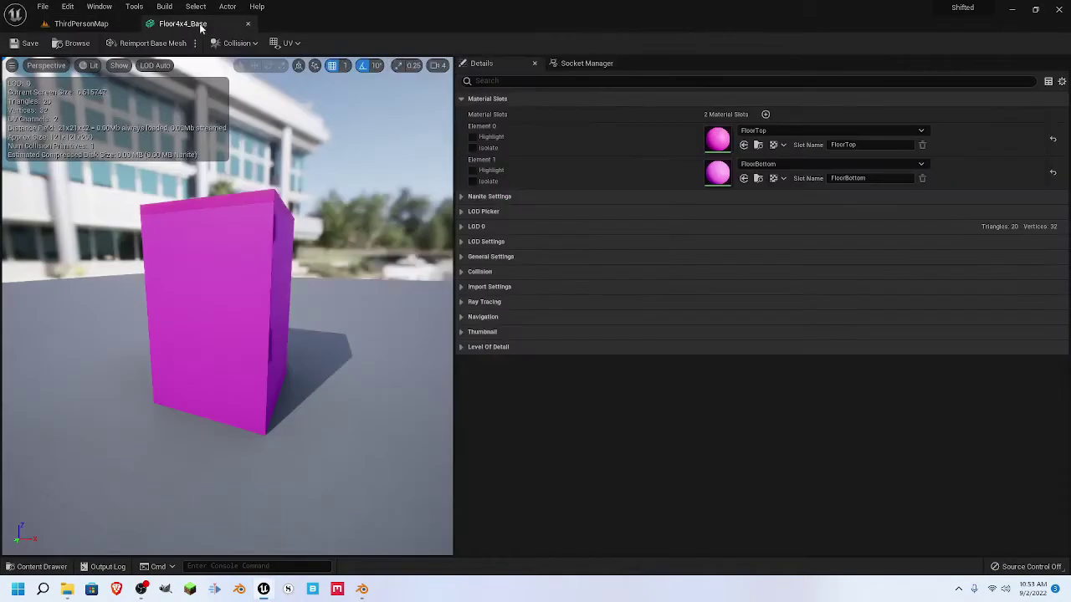
{"action": "left_click", "coordinate": [589, 64]}
{"action": "left_click_drag", "start_coordinate": [454, 269], "coordinate": [665, 265]}
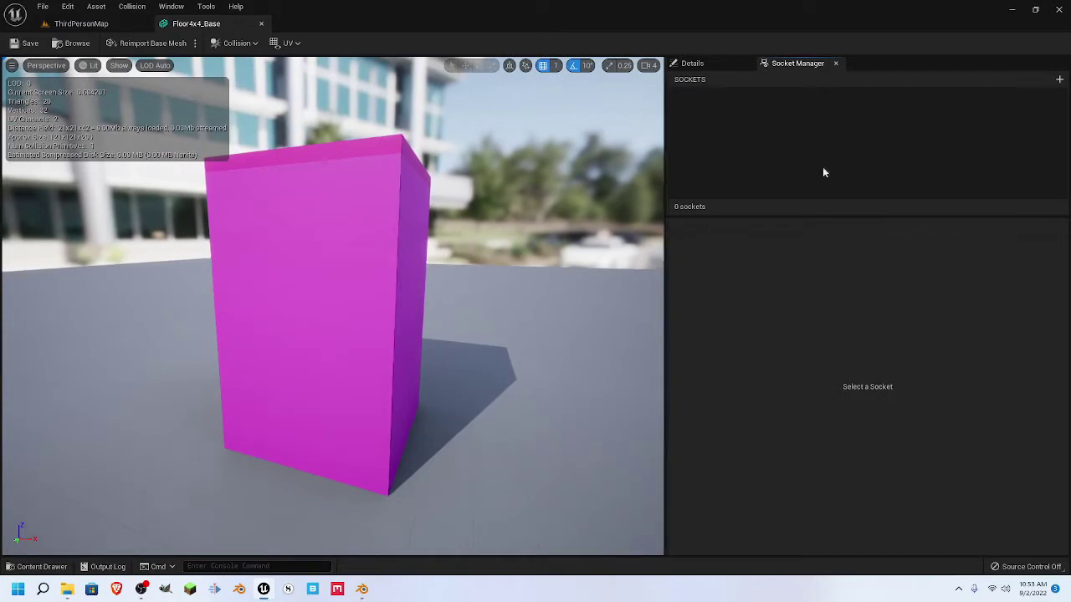
- Add a socket to the Floor4x4_Base mesh and name it FloorCeiling
{"action": "left_click", "coordinate": [1060, 80]}
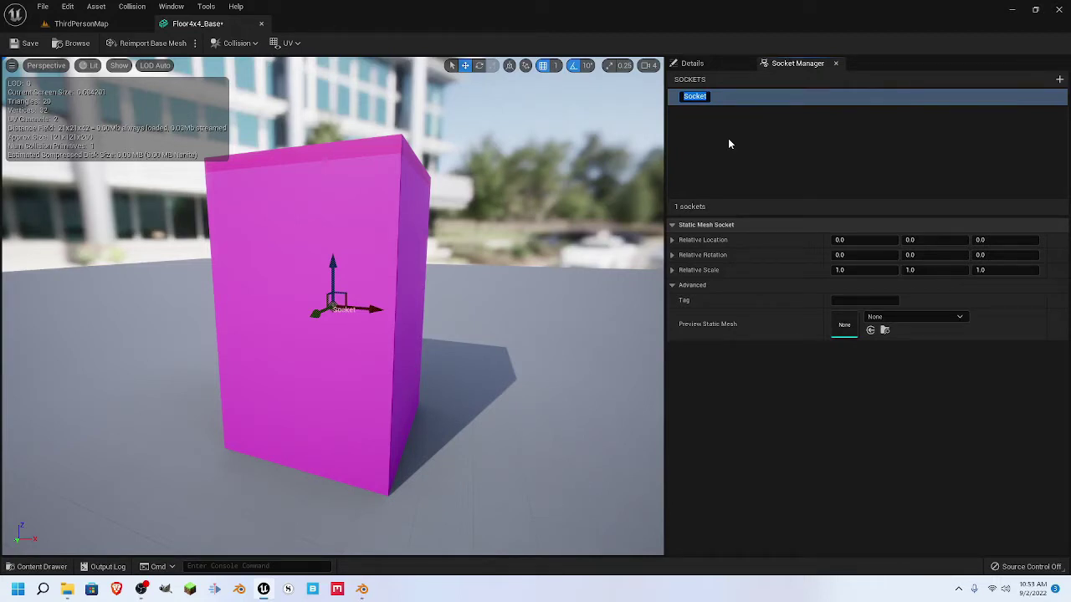
{"action": "type", "text": "F"}
{"action": "type", "text": "oo"}
{"action": "key", "text": "BackSpace"}
{"action": "key", "text": "BackSpace"}
{"action": "type", "text": "loor"}
{"action": "type", "text": "Ceiling"}
{"action": "key", "text": "BackSpace"}
{"action": "key", "text": "BackSpace"}
{"action": "key", "text": "BackSpace"}
{"action": "key", "text": "BackSpace"}
{"action": "type", "text": "len"}
{"action": "key", "text": "BackSpace"}
{"action": "key", "text": "BackSpace"}
{"action": "type", "text": "ing"}
{"action": "key", "text": "Return"}
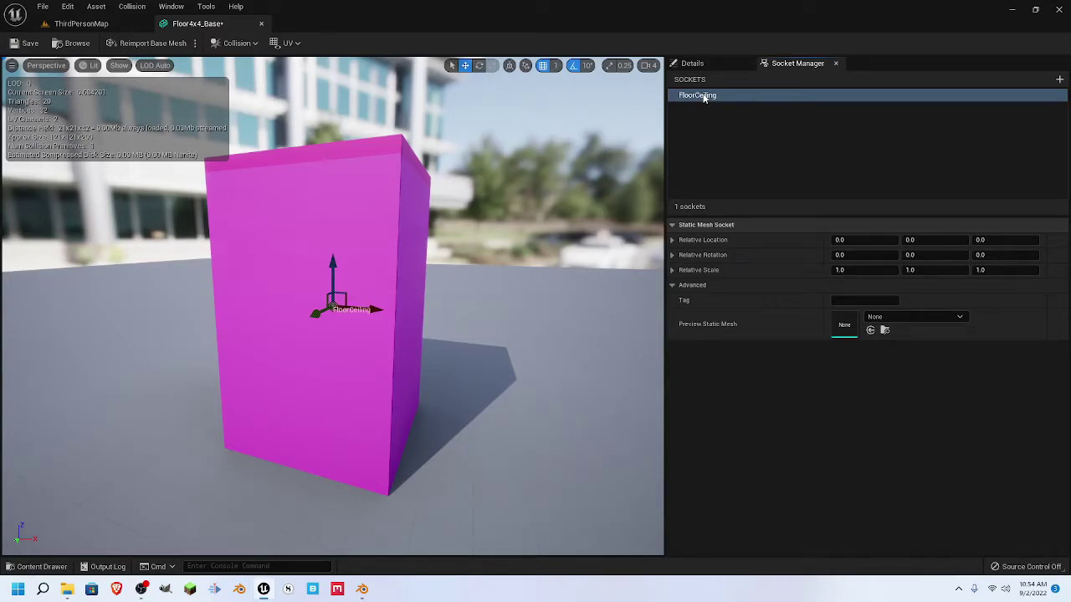
- Raise the FloorCeiling socket to the block's top surface at Z 100
{"action": "middle_click_drag", "start_coordinate": [349, 268], "coordinate": [399, 309]}
{"action": "right_click_drag", "start_coordinate": [400, 309], "coordinate": [448, 296]}
{"action": "key", "text": "a"}
{"action": "key", "text": "d"}
{"action": "scroll", "coordinate": [348, 272], "scroll_direction": "down", "scroll_amount": 5}
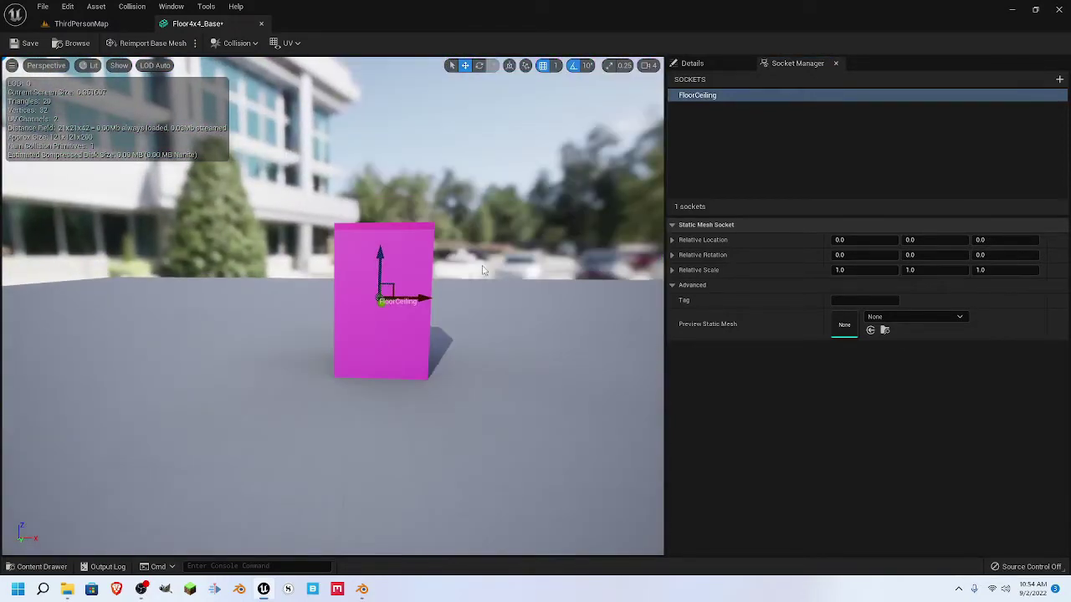
{"action": "left_click_drag", "start_coordinate": [379, 252], "coordinate": [390, 182]}
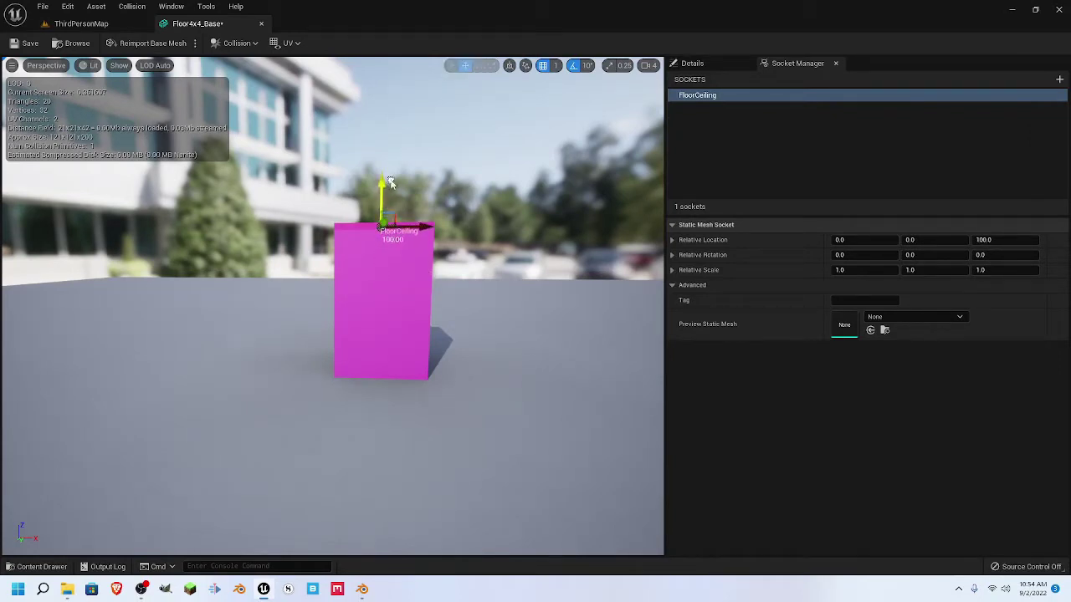
- Try the FloorCeiling socket above the top surface at Z 108, and bring it back to Z 100
{"action": "scroll", "coordinate": [389, 182], "scroll_direction": "up", "scroll_amount": 5}
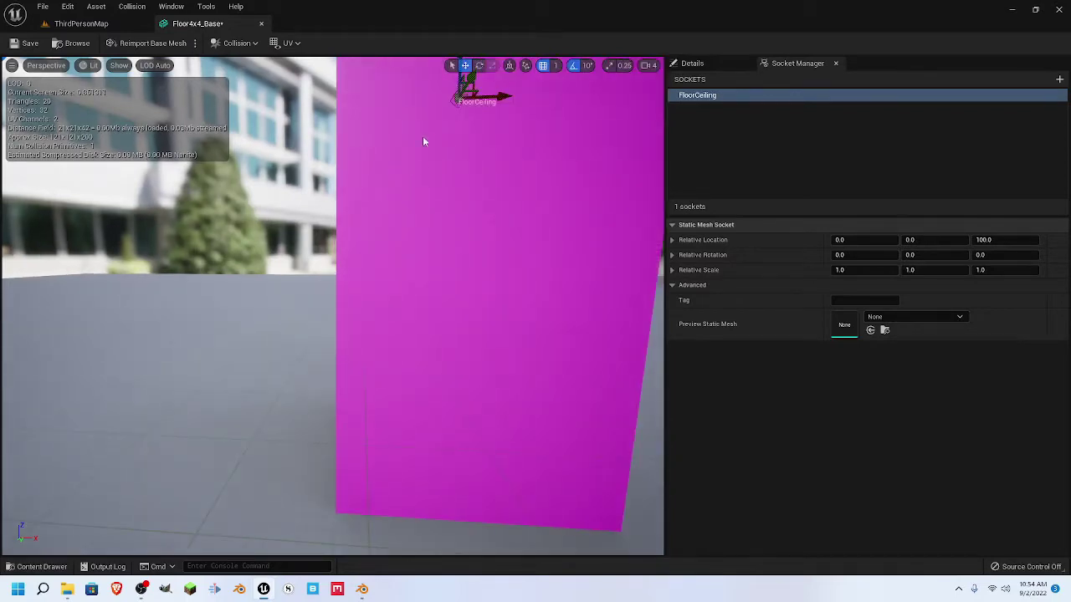
{"action": "scroll", "coordinate": [422, 142], "scroll_direction": "down", "scroll_amount": 5}
{"action": "right_click_drag", "start_coordinate": [423, 159], "coordinate": [429, 185]}
{"action": "key", "text": "w"}
{"action": "key", "text": "s"}
{"action": "key", "text": "d"}
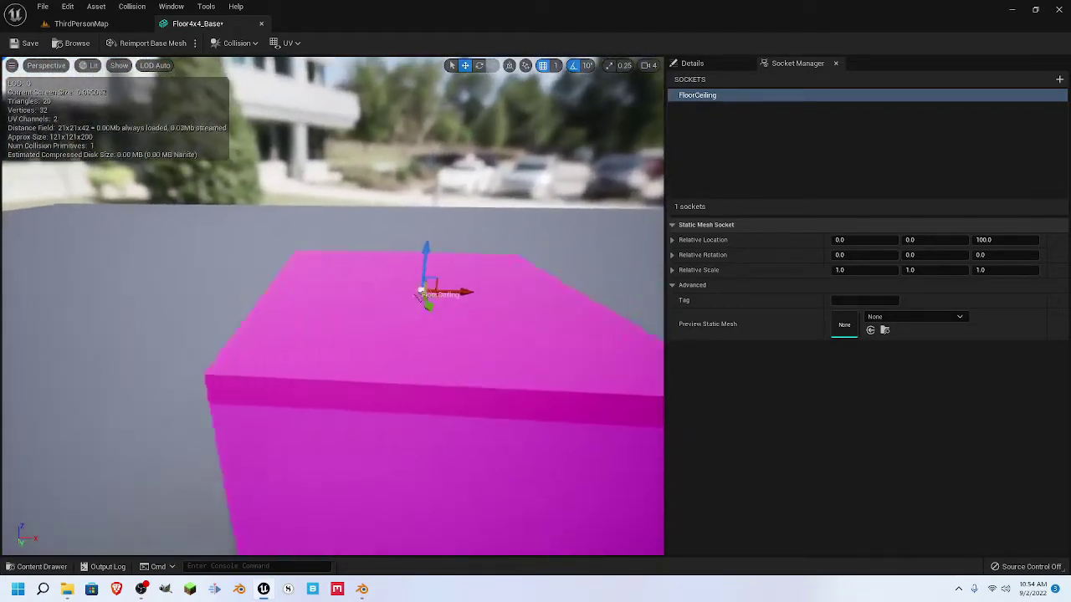
{"action": "right_click_drag", "start_coordinate": [421, 292], "coordinate": [394, 291]}
{"action": "left_click_drag", "start_coordinate": [335, 243], "coordinate": [335, 228]}
{"action": "mouse_move", "coordinate": [305, 274]}
{"action": "right_mouse_down"}
{"action": "mouse_move", "coordinate": [452, 275]}
{"action": "mouse_move", "coordinate": [293, 274]}
{"action": "right_mouse_up"}
{"action": "key", "text": "s"}
{"action": "key", "text": "a"}
{"action": "key", "text": "a"}
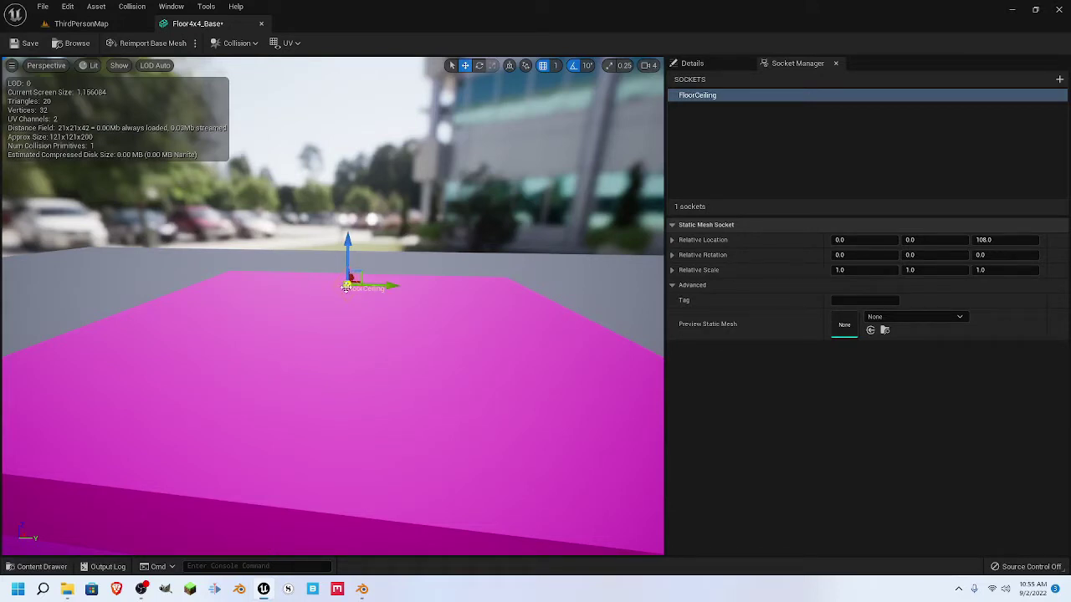
{"action": "middle_click_drag", "start_coordinate": [479, 273], "coordinate": [452, 255]}
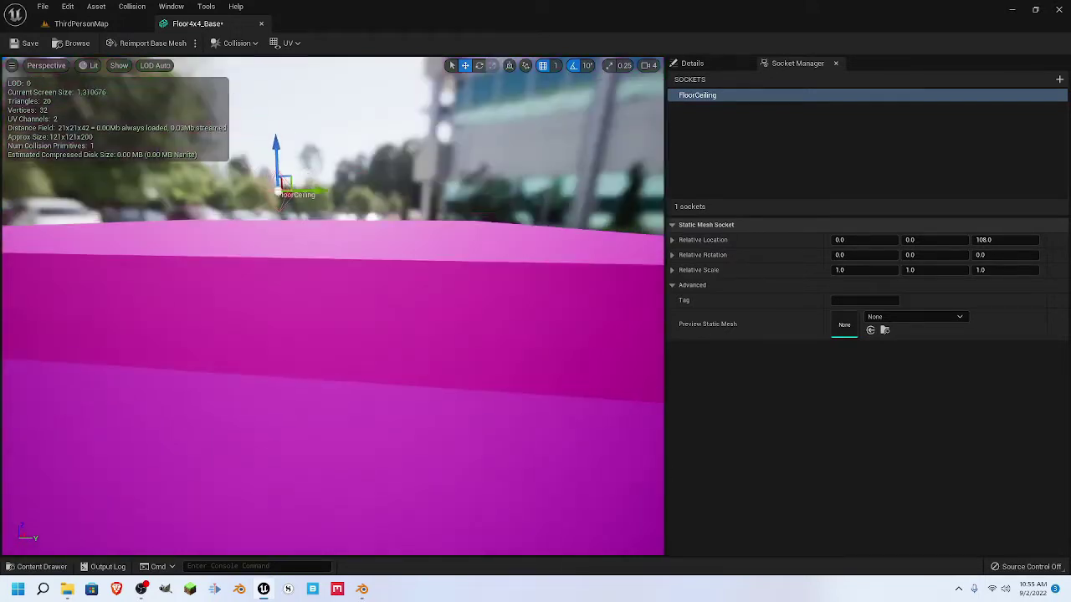
{"action": "left_click_drag", "start_coordinate": [269, 144], "coordinate": [286, 184]}
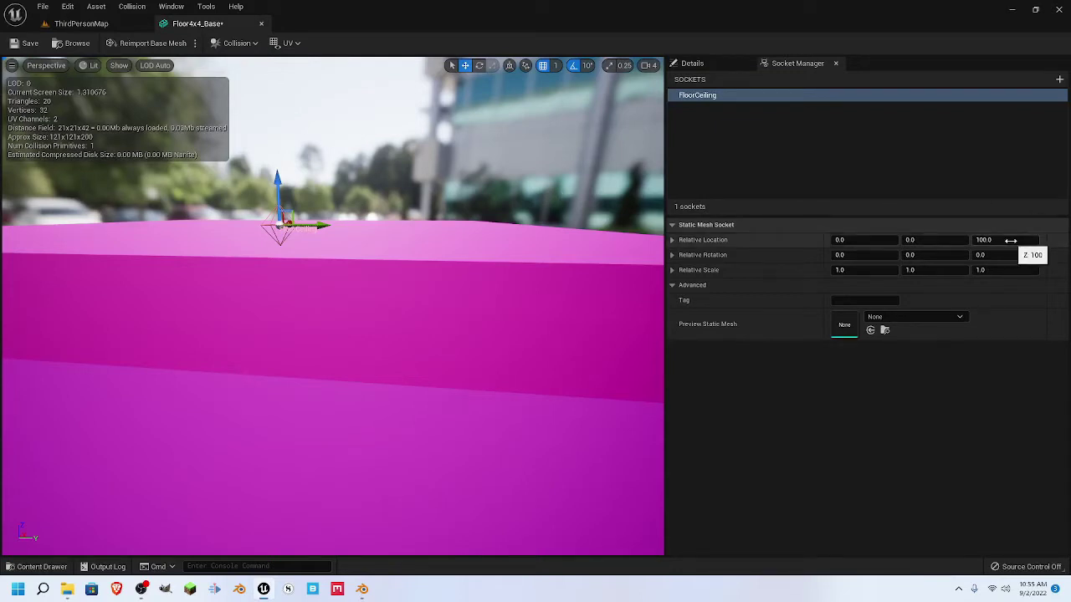
- Move the FloorCeiling socket along the X axis to the block's side edge at X 61
{"action": "scroll", "coordinate": [399, 329], "scroll_direction": "down", "scroll_amount": 5}
{"action": "middle_click_drag", "start_coordinate": [331, 304], "coordinate": [294, 304]}
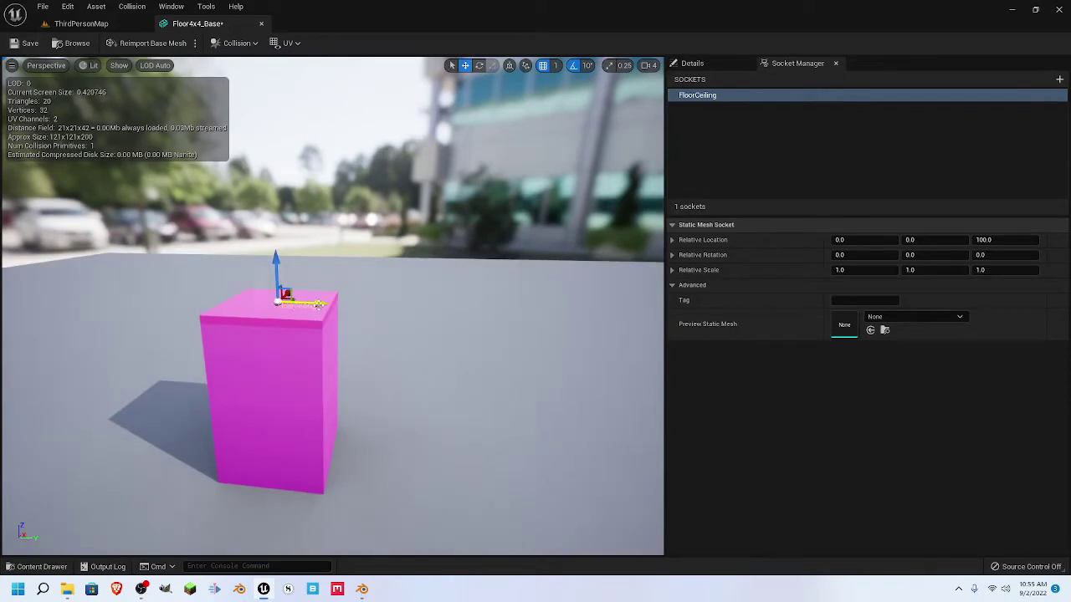
{"action": "mouse_move", "coordinate": [433, 288]}
{"action": "left_mouse_down"}
{"action": "mouse_move", "coordinate": [359, 268]}
{"action": "mouse_move", "coordinate": [468, 292]}
{"action": "mouse_move", "coordinate": [434, 291]}
{"action": "left_mouse_up"}
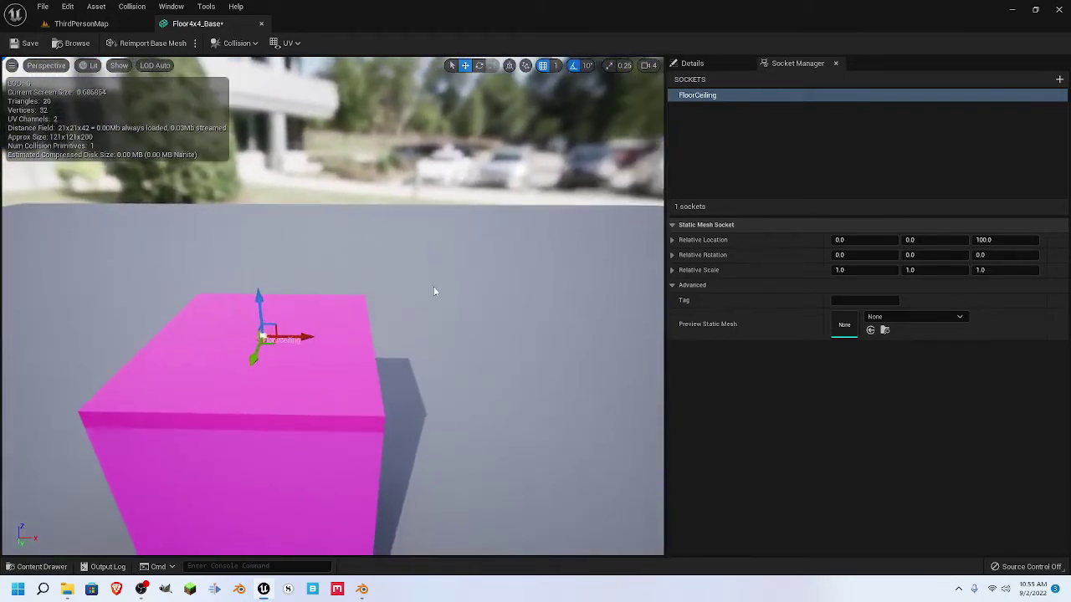
{"action": "left_click_drag", "start_coordinate": [305, 337], "coordinate": [412, 338]}
{"action": "right_click_drag", "start_coordinate": [528, 398], "coordinate": [519, 397]}
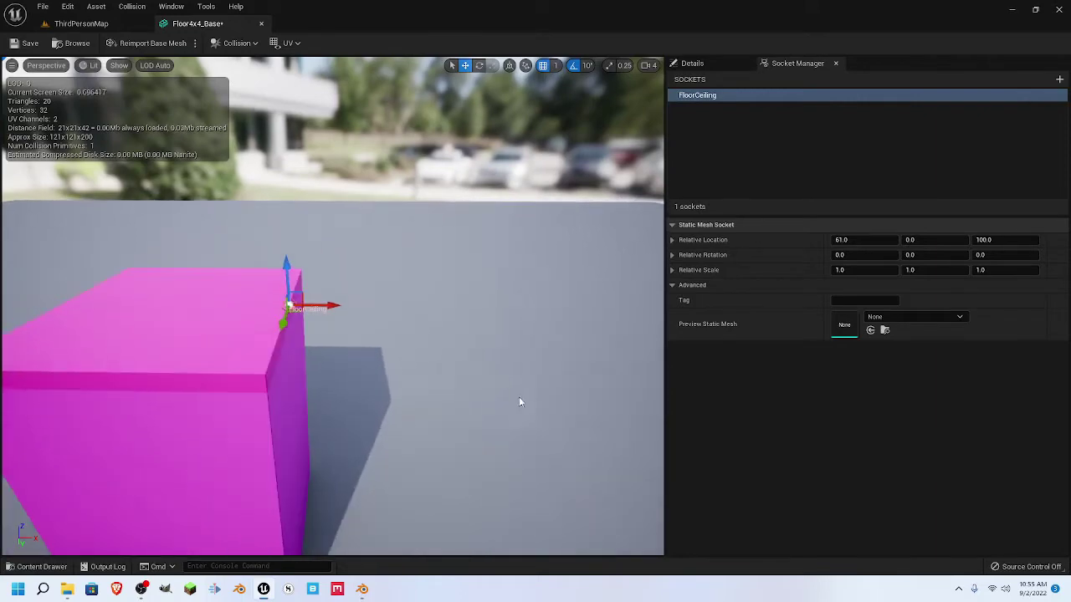
- Lower the FloorCeiling socket to Z 96 so it sits on the side of the floor slab band
{"action": "scroll", "coordinate": [506, 377], "scroll_direction": "up", "scroll_amount": 3}
{"action": "scroll", "coordinate": [505, 359], "scroll_direction": "down", "scroll_amount": 2}
{"action": "right_click_drag", "start_coordinate": [501, 344], "coordinate": [376, 351]}
{"action": "right_click_drag", "start_coordinate": [506, 369], "coordinate": [491, 228]}
{"action": "left_click_drag", "start_coordinate": [444, 232], "coordinate": [444, 265]}
{"action": "right_click_drag", "start_coordinate": [456, 276], "coordinate": [428, 238]}
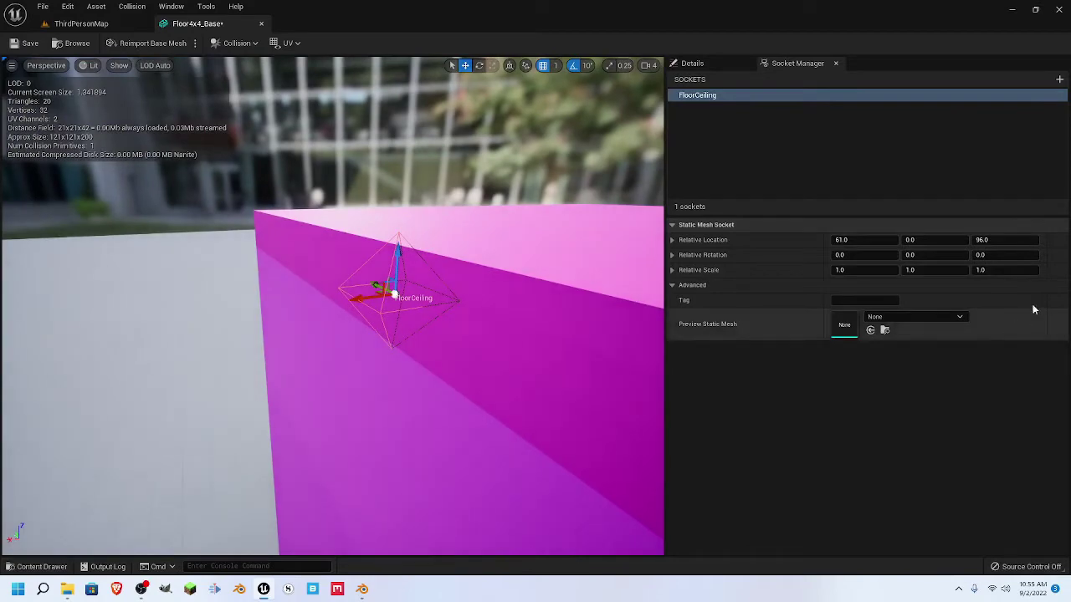
{"action": "mouse_move", "coordinate": [498, 343]}
{"action": "right_mouse_down"}
{"action": "mouse_move", "coordinate": [485, 334]}
{"action": "mouse_move", "coordinate": [493, 351]}
{"action": "mouse_move", "coordinate": [502, 343]}
{"action": "right_mouse_up"}
{"action": "right_click_drag", "start_coordinate": [507, 298], "coordinate": [479, 298]}
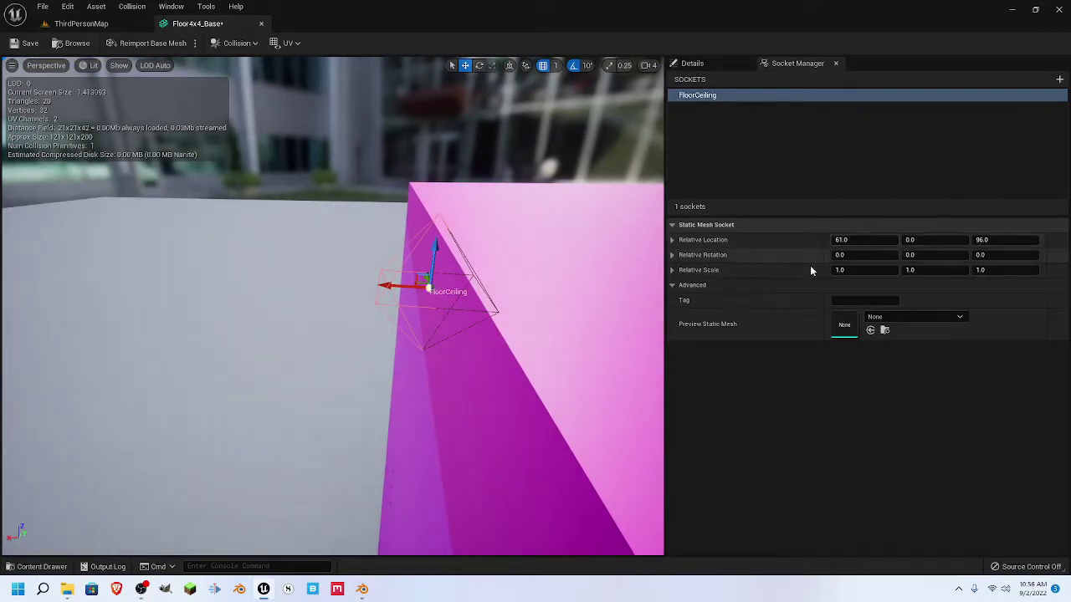
- Add a second socket with its default name to the mesh and delete it
{"action": "scroll", "coordinate": [394, 390], "scroll_direction": "down", "scroll_amount": 4}
{"action": "right_click_drag", "start_coordinate": [394, 389], "coordinate": [652, 398]}
{"action": "right_click_drag", "start_coordinate": [318, 359], "coordinate": [318, 359]}
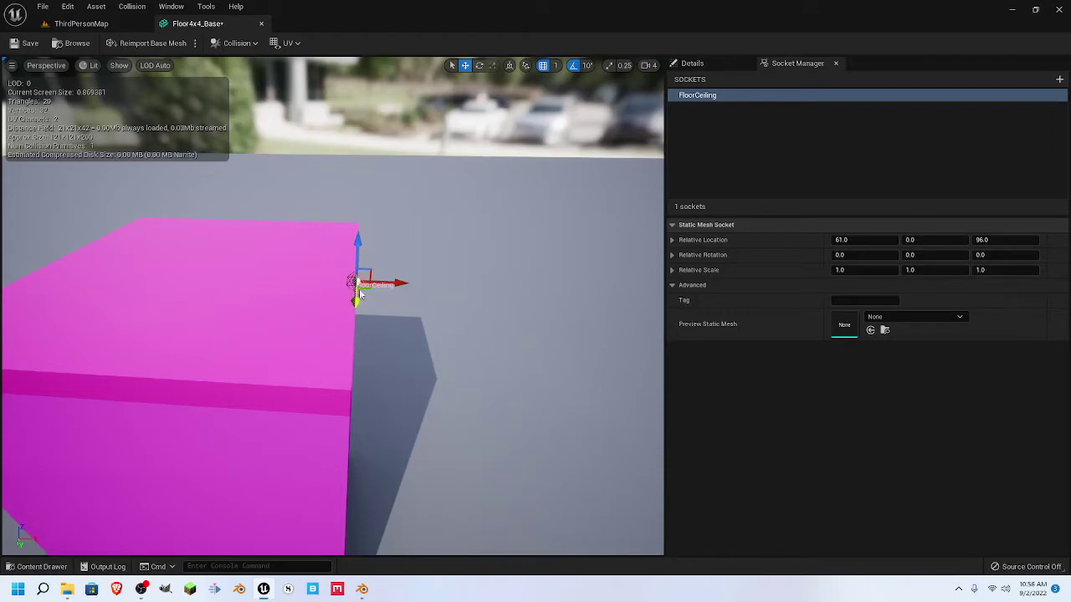
{"action": "scroll", "coordinate": [519, 238], "scroll_direction": "down", "scroll_amount": 1}
{"action": "scroll", "coordinate": [465, 233], "scroll_direction": "up", "scroll_amount": 1}
{"action": "scroll", "coordinate": [456, 246], "scroll_direction": "down", "scroll_amount": 1}
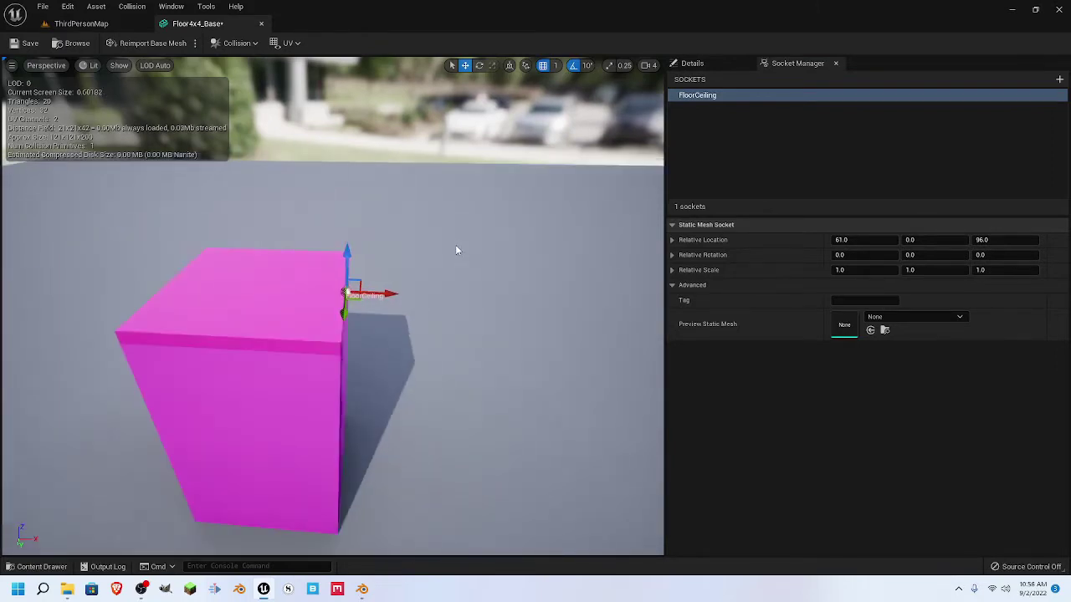
{"action": "left_click", "coordinate": [1059, 79]}
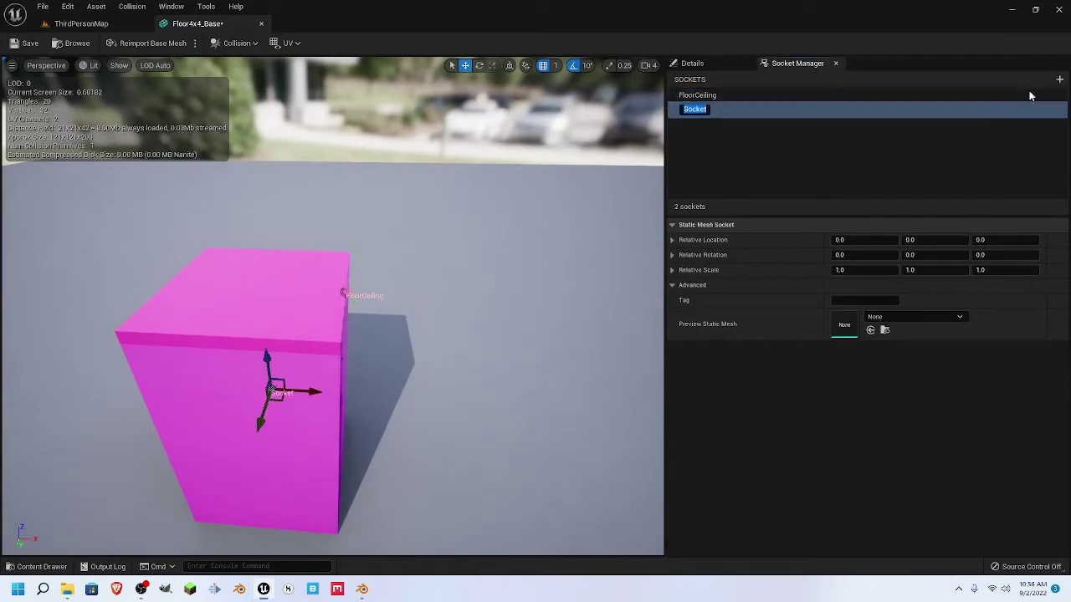
{"action": "left_click", "coordinate": [712, 113]}
{"action": "key", "text": "Return"}
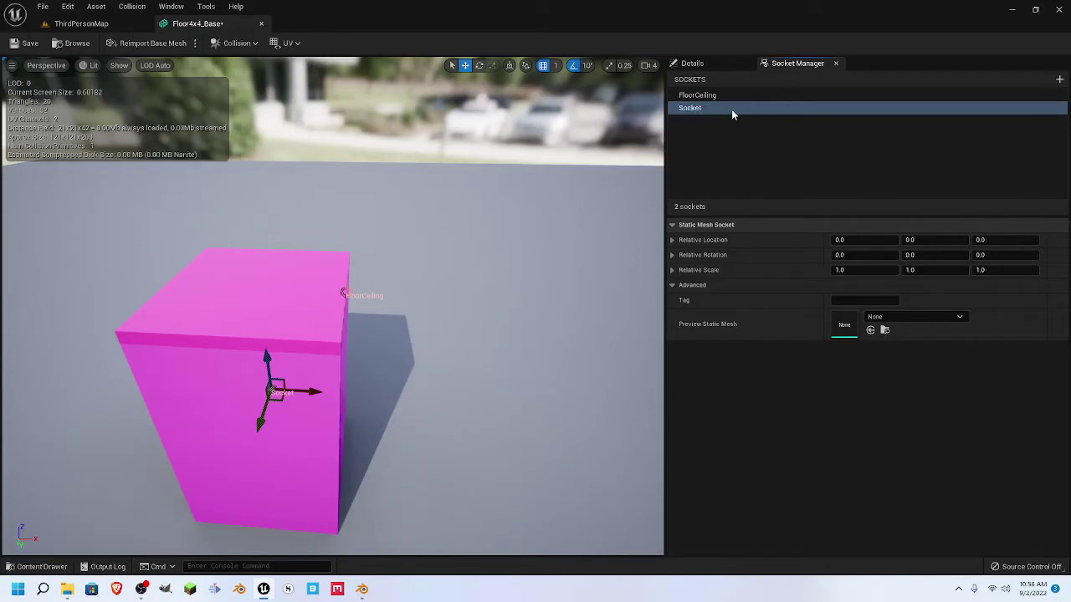
{"action": "key", "text": "Delete"}
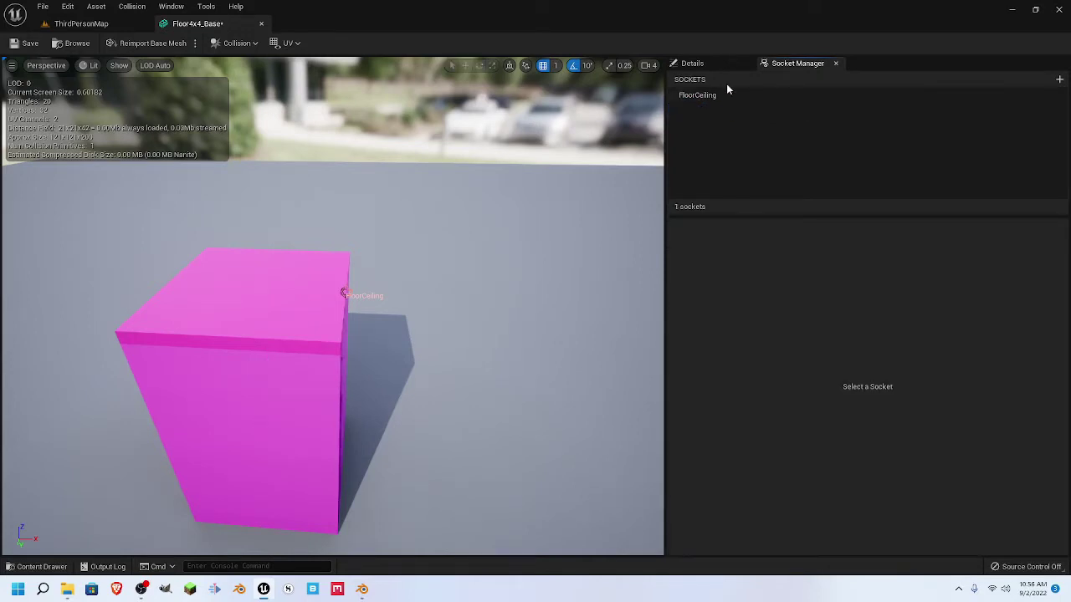
- Duplicate the FloorCeiling socket
{"action": "left_click", "coordinate": [729, 95]}
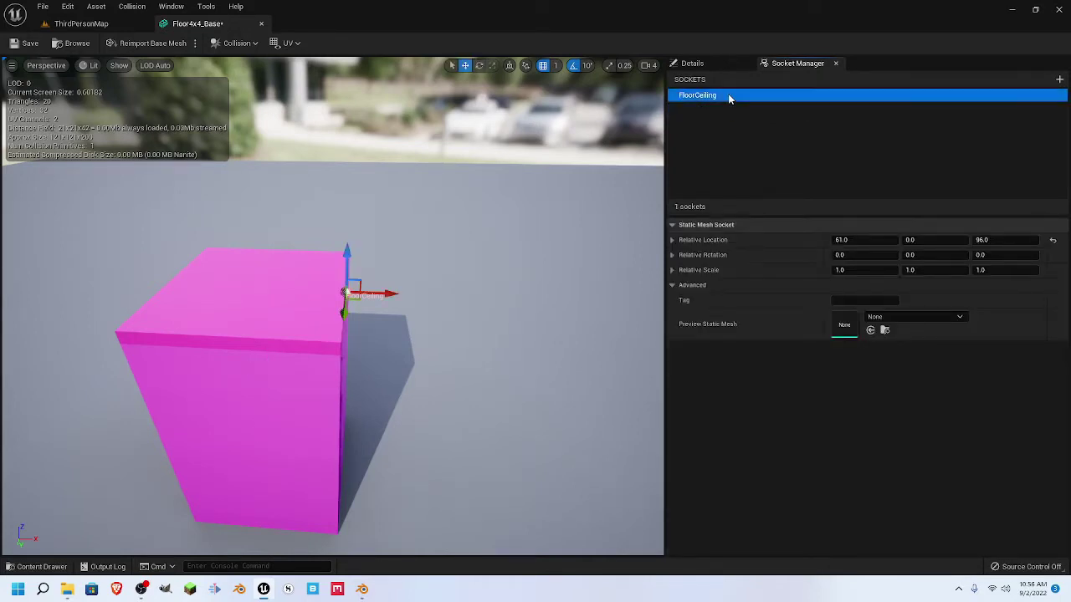
{"action": "right_click", "coordinate": [728, 97]}
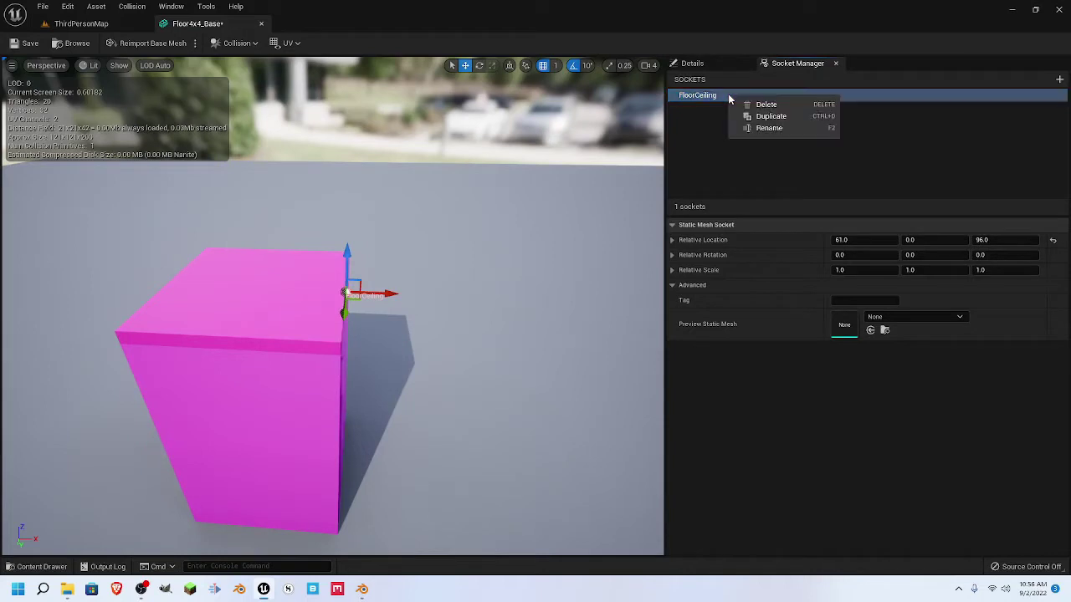
{"action": "left_click", "coordinate": [768, 118]}
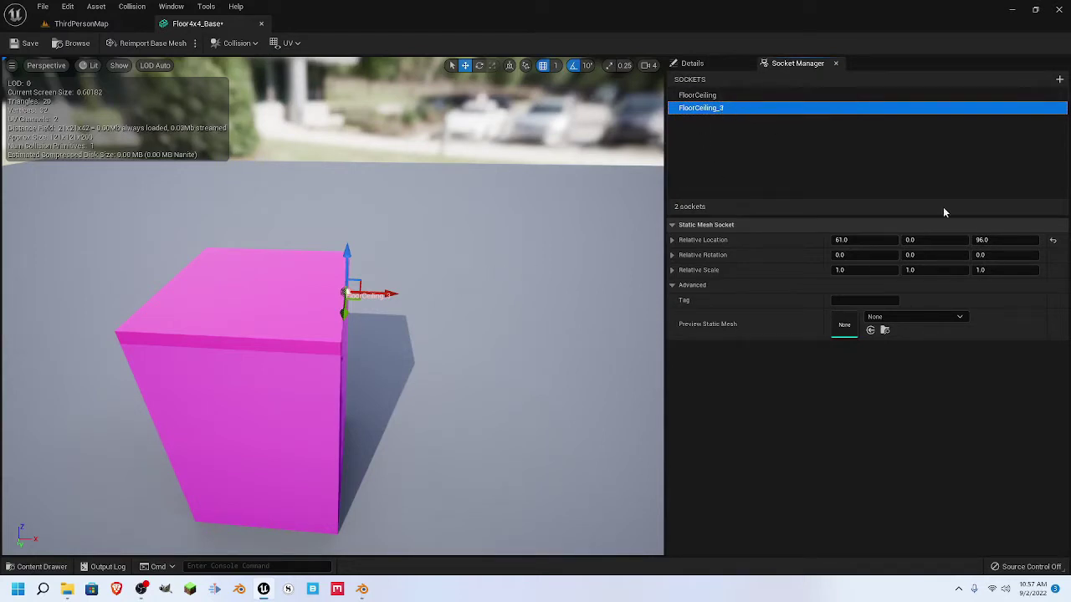
- Move the duplicated FloorCeiling socket to the opposite side edge by setting its X location to -61
{"action": "left_click", "coordinate": [880, 243]}
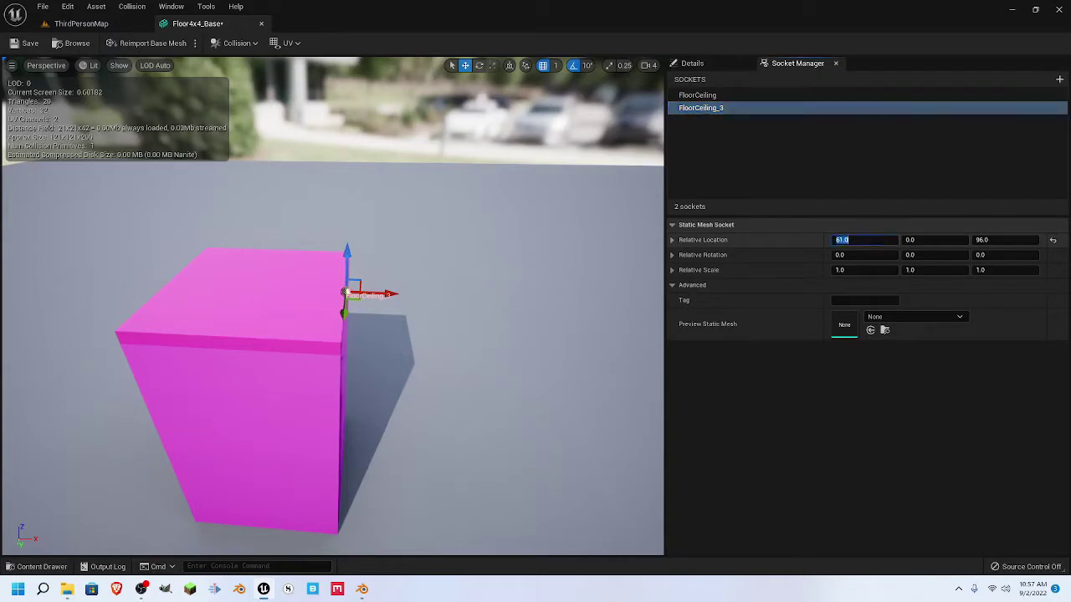
{"action": "type", "text": "-61"}
{"action": "key", "text": "Return"}
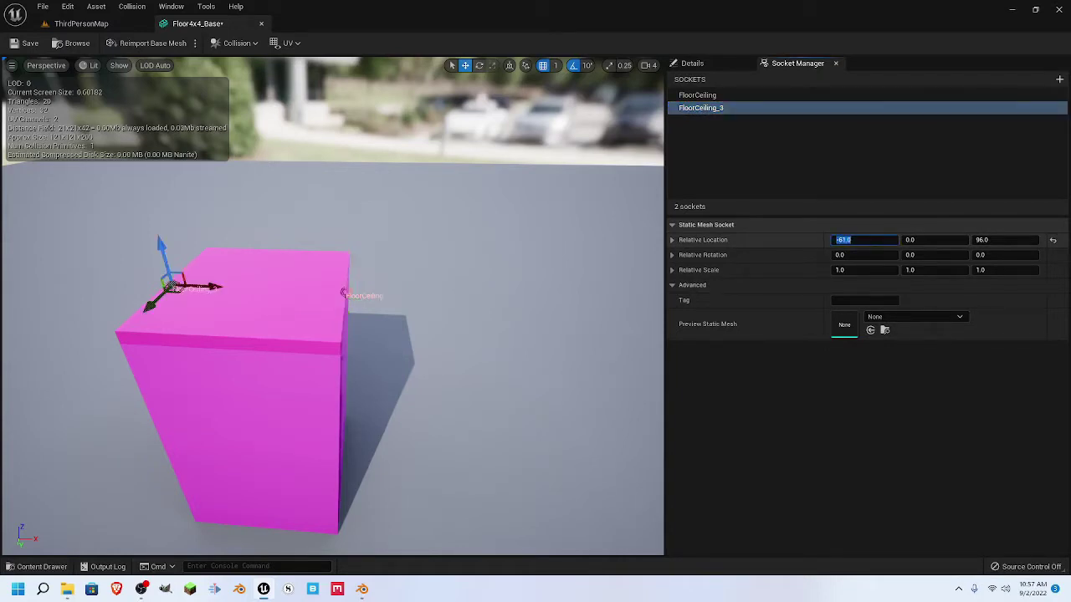
- Turn the duplicated socket outward by setting its Z rotation to 180
{"action": "left_click", "coordinate": [995, 255]}
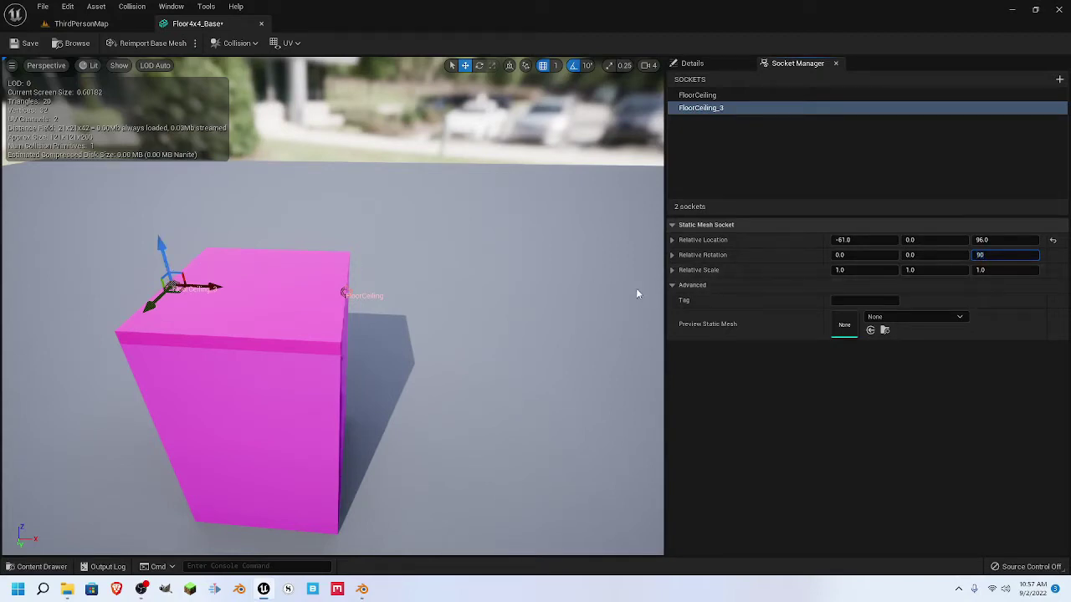
{"action": "key", "text": "Return"}
{"action": "right_click_drag", "start_coordinate": [435, 330], "coordinate": [435, 330]}
{"action": "left_click", "coordinate": [1011, 256]}
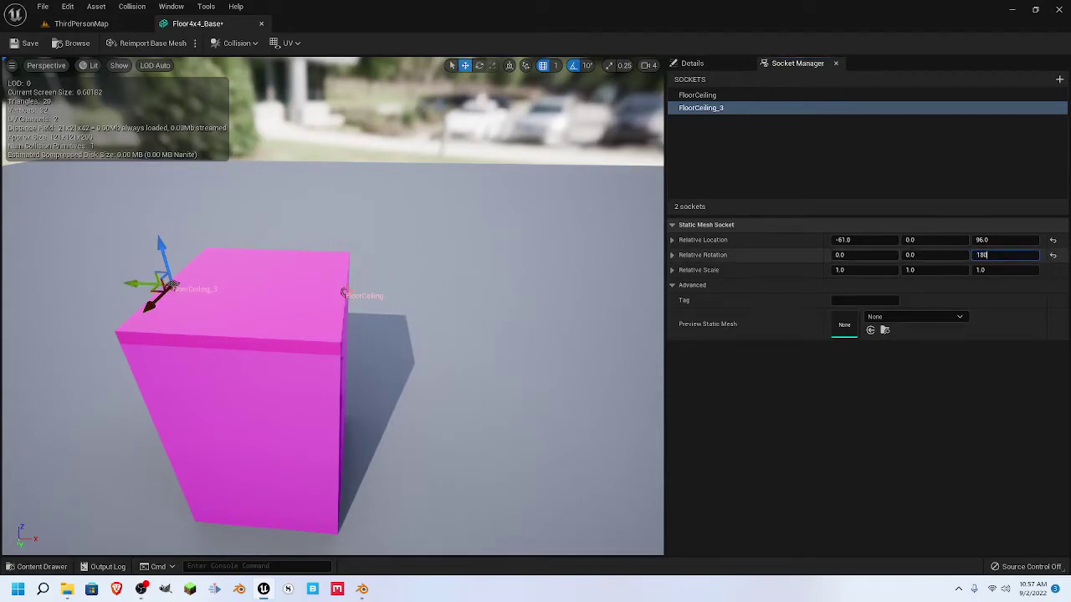
{"action": "type", "text": "180"}
{"action": "key", "text": "Return"}
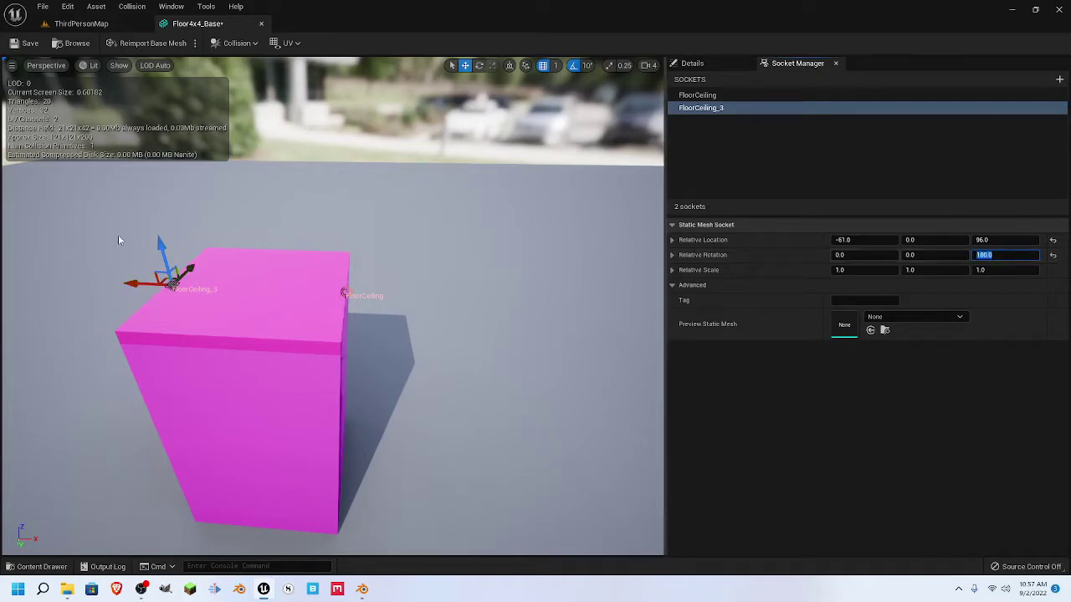
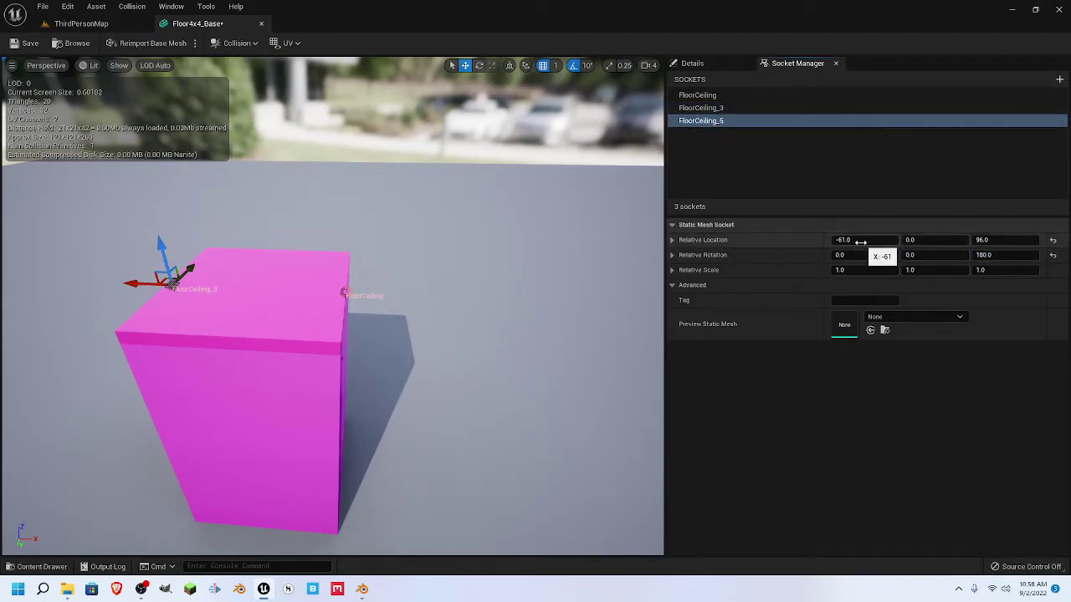
- Place the FloorCeiling_5 socket at X 0, Y -61 and set its Z rotation to -90
{"action": "left_click", "coordinate": [860, 241]}
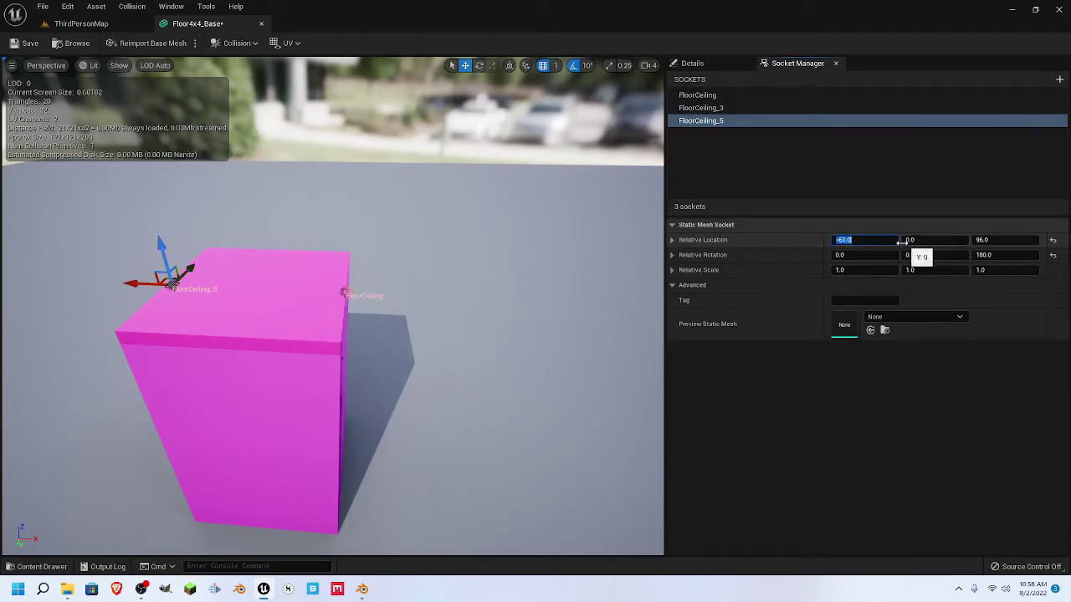
{"action": "type", "text": "0"}
{"action": "key", "text": "Tab"}
{"action": "type", "text": "-61"}
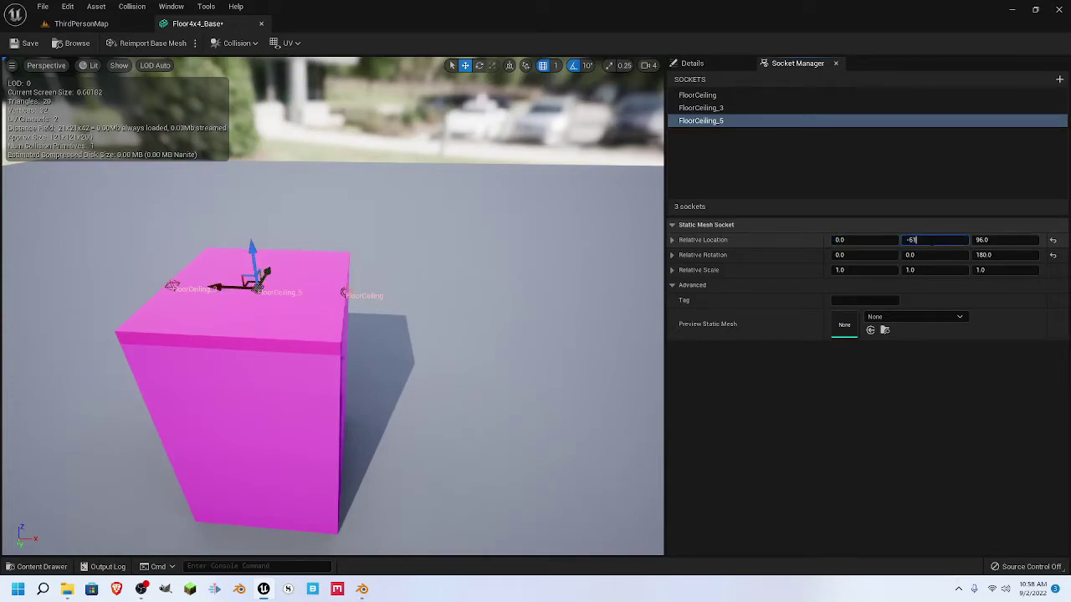
{"action": "key", "text": "Return"}
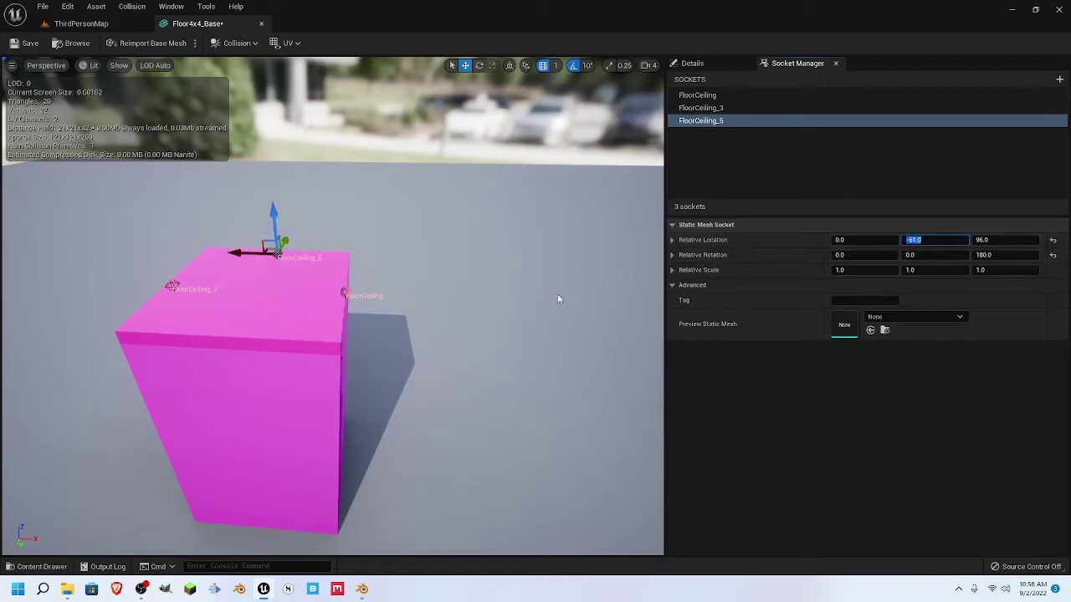
{"action": "left_click", "coordinate": [1011, 255]}
{"action": "type", "text": "-90"}
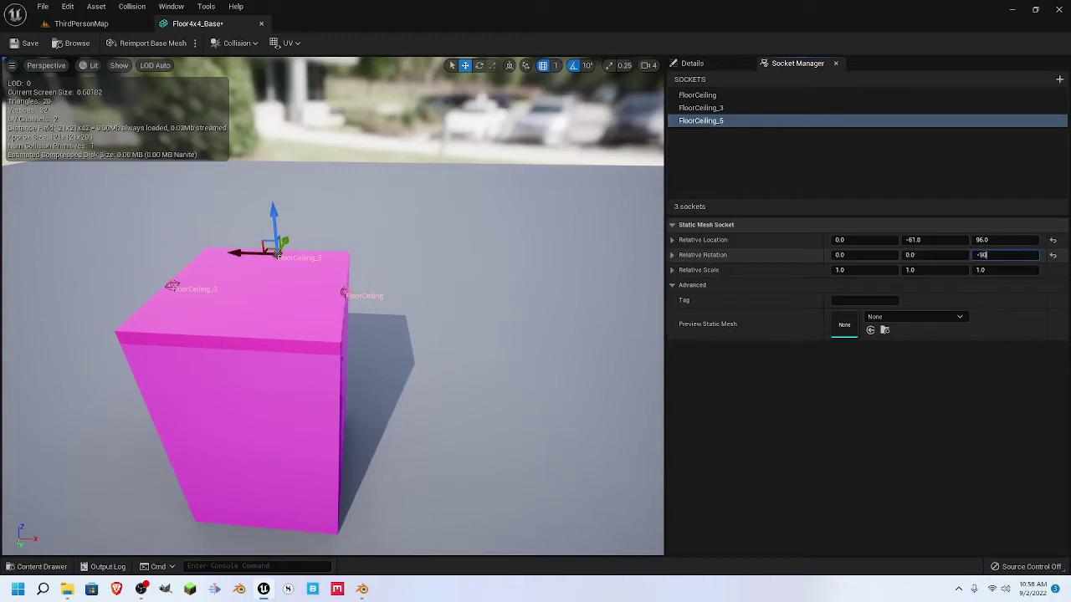
{"action": "key", "text": "Return"}
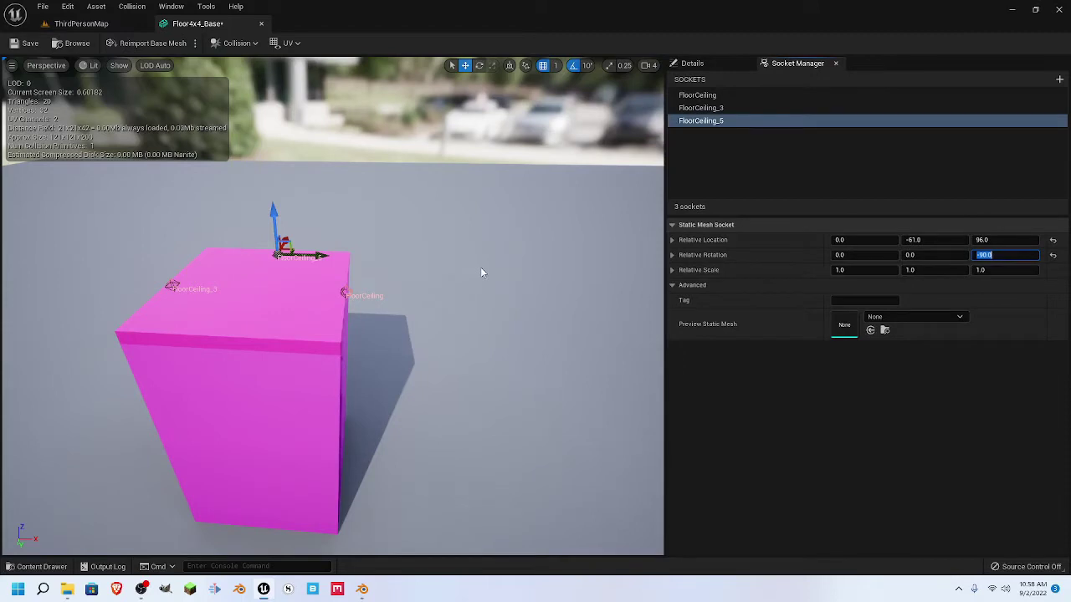
- Duplicate the FloorCeiling_5 socket and give the copy a Y location of 61 and a Z rotation of 90
{"action": "key", "text": "ctrl+d"}
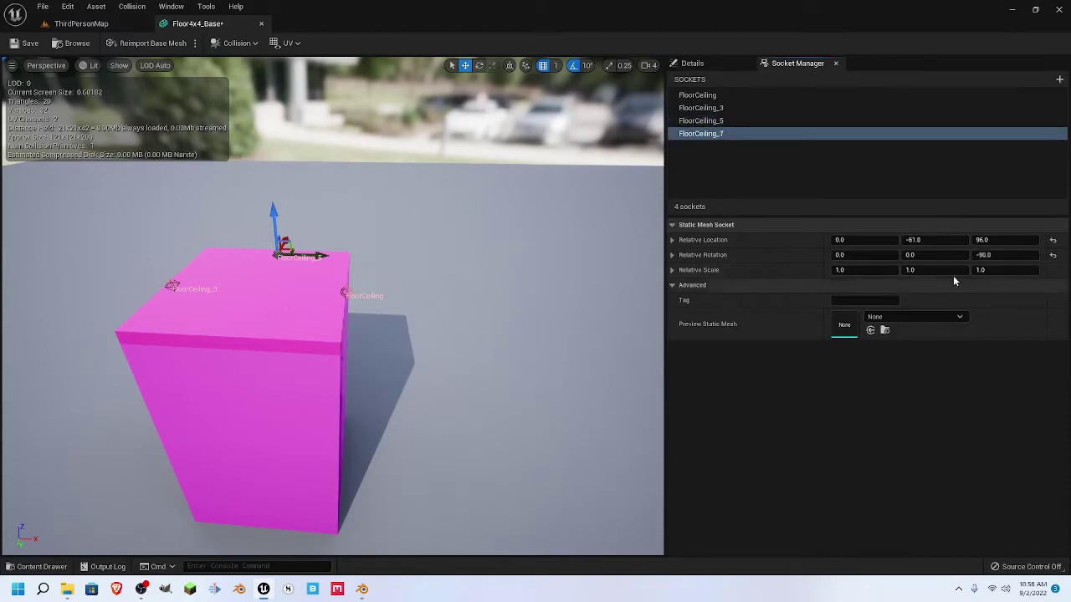
{"action": "left_click", "coordinate": [920, 240]}
{"action": "type", "text": "61"}
{"action": "key", "text": "Return"}
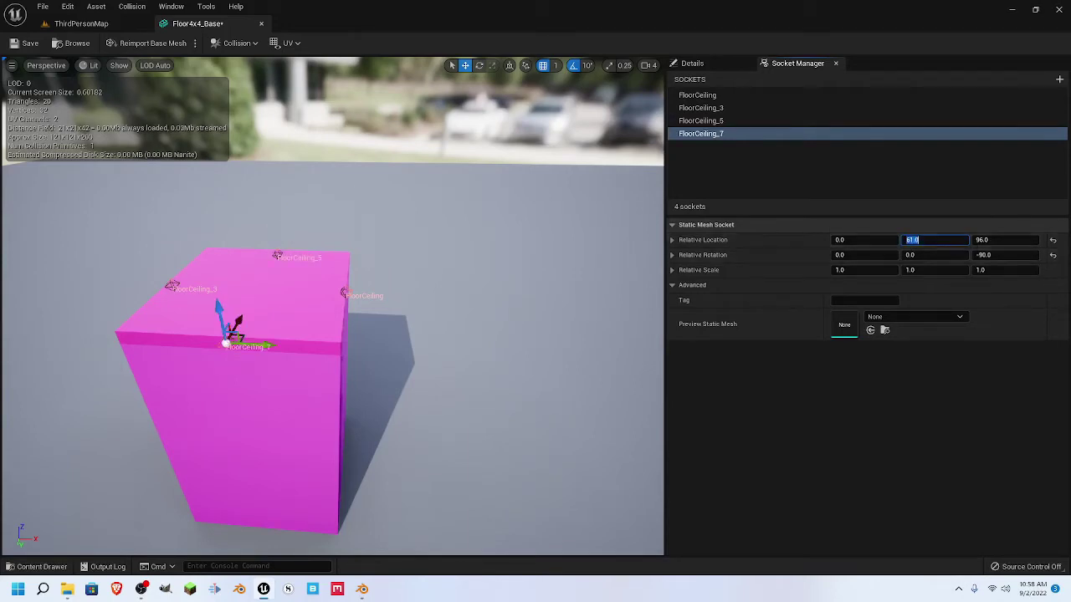
{"action": "left_click", "coordinate": [996, 255]}
{"action": "type", "text": "90"}
{"action": "key", "text": "Return"}
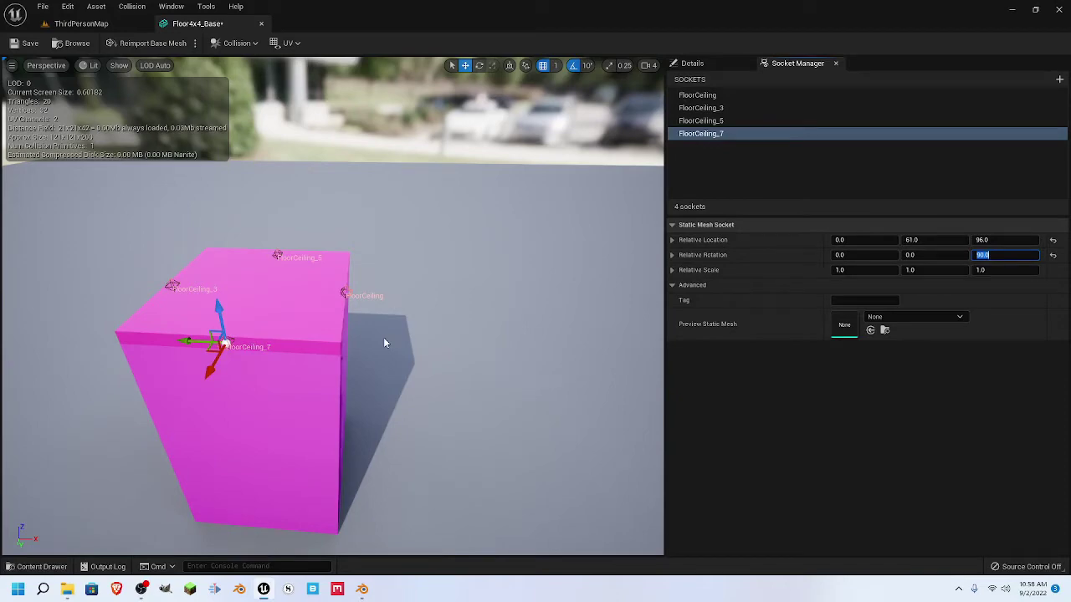
- Check the placement of the FloorCeiling sockets around the slab and save the Floor4x4_Base mesh
{"action": "mouse_move", "coordinate": [412, 313]}
{"action": "middle_mouse_down"}
{"action": "mouse_move", "coordinate": [360, 327]}
{"action": "mouse_move", "coordinate": [412, 314]}
{"action": "middle_mouse_up"}
{"action": "right_click_drag", "start_coordinate": [414, 319], "coordinate": [383, 309]}
{"action": "left_click_drag", "start_coordinate": [394, 318], "coordinate": [346, 298], "text": "alt"}
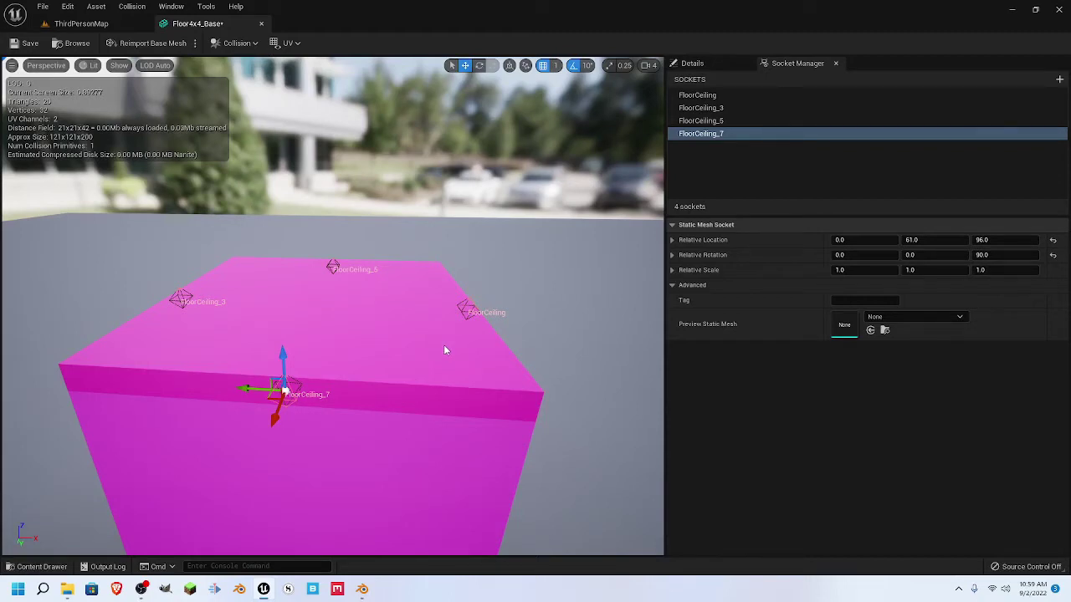
{"action": "right_click_drag", "start_coordinate": [445, 345], "coordinate": [292, 435]}
{"action": "right_click_drag", "start_coordinate": [418, 389], "coordinate": [510, 427]}
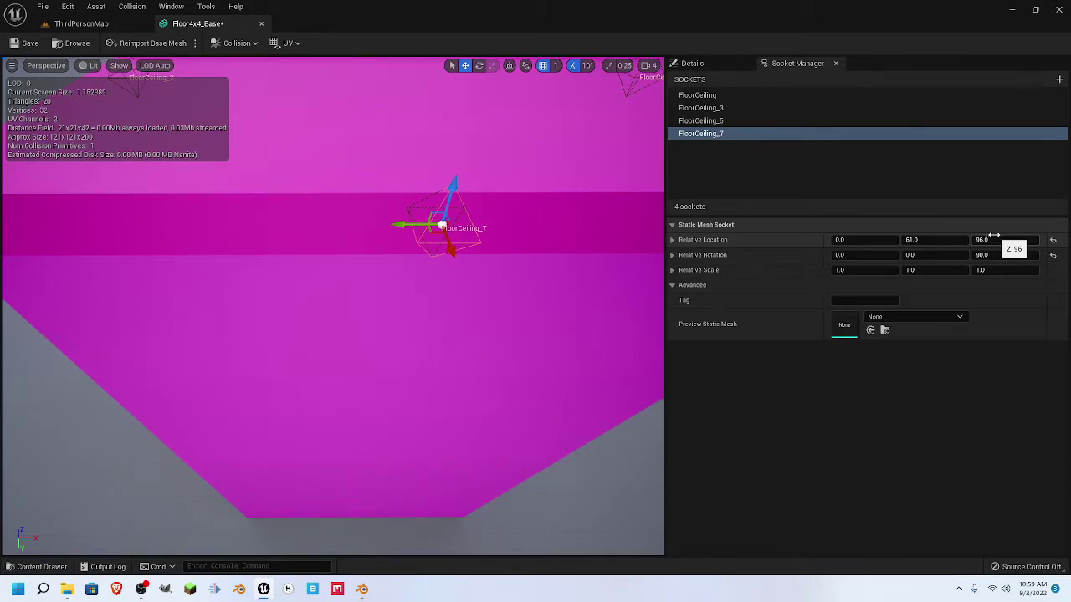
{"action": "left_click", "coordinate": [18, 44]}
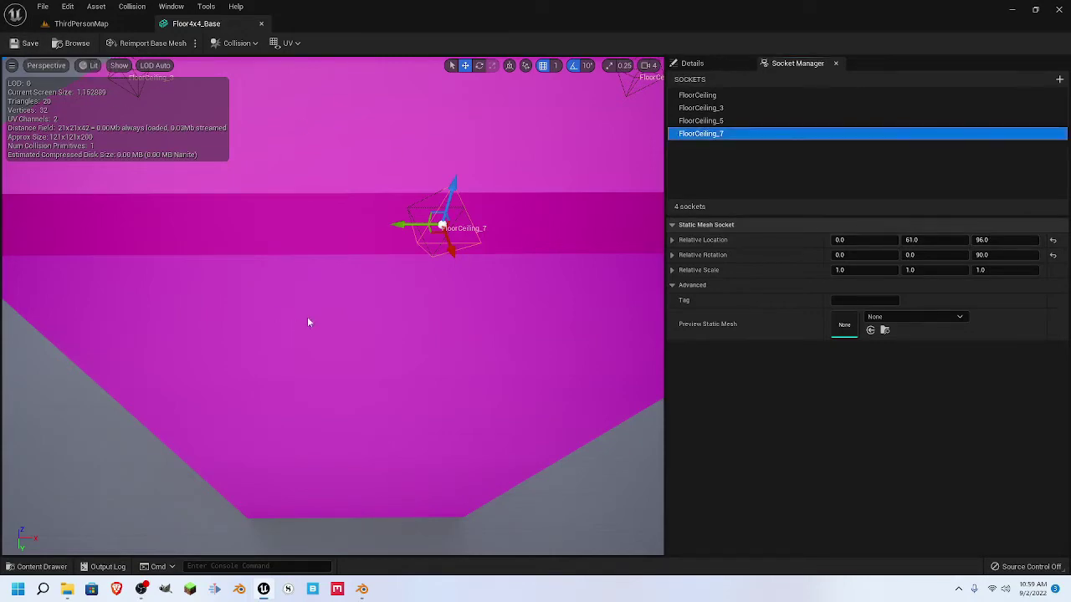
- Add a new socket named Wall to the mesh
{"action": "right_click_drag", "start_coordinate": [490, 315], "coordinate": [485, 216]}
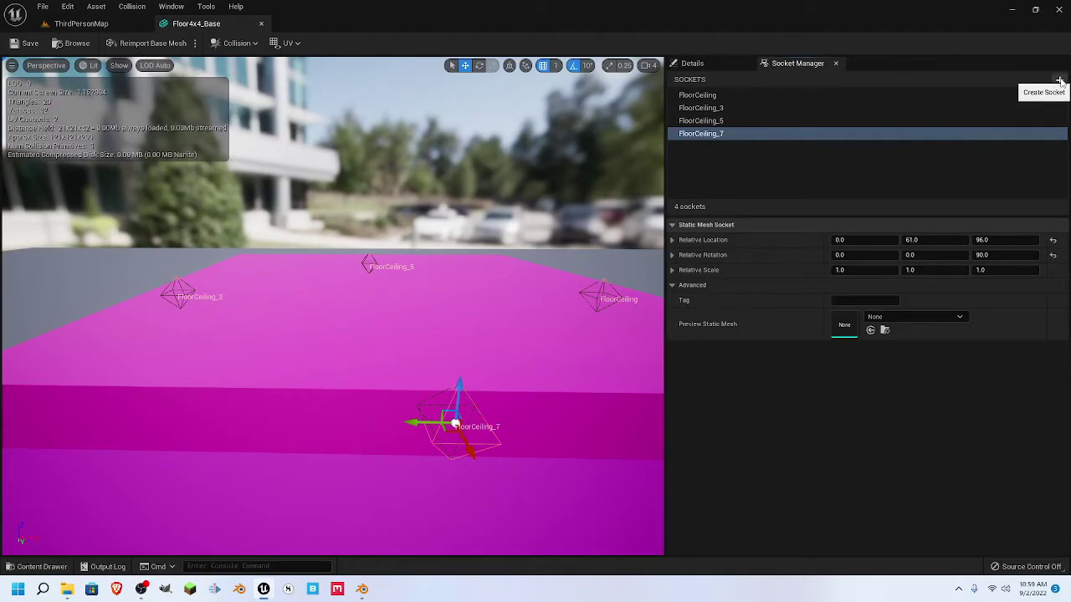
{"action": "left_click", "coordinate": [1059, 79]}
{"action": "type", "text": "Wall"}
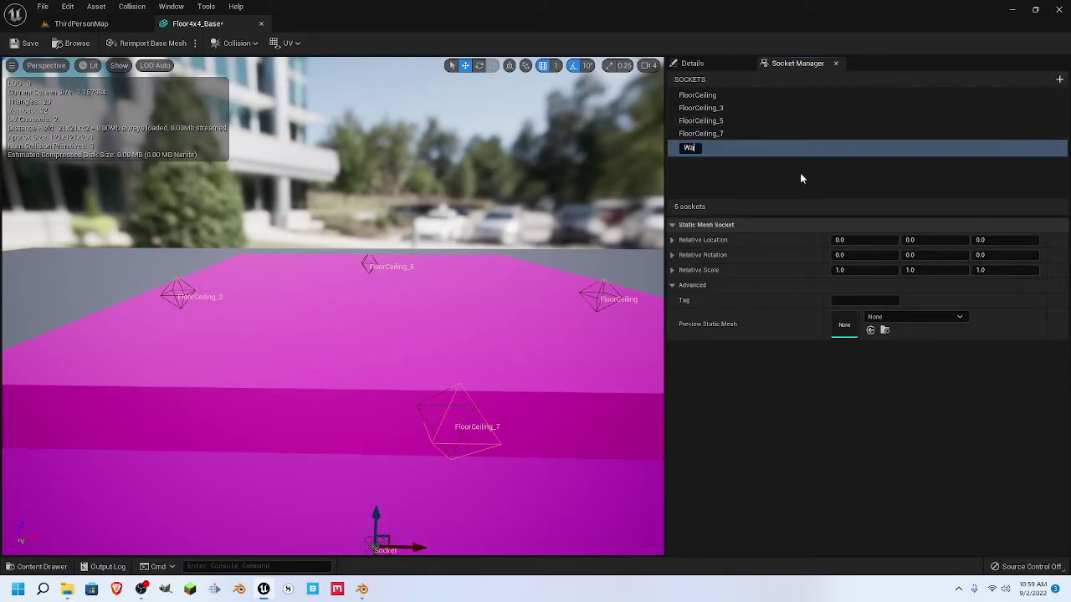
{"action": "key", "text": "Return"}
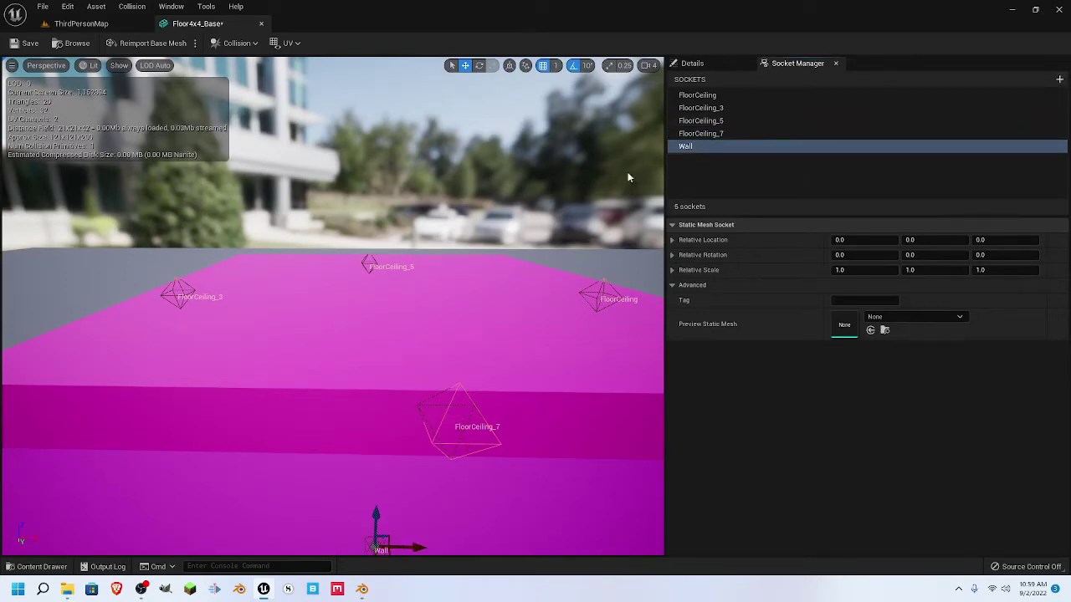
- Move the Wall socket to the slab's top edge at Y 61, Z 100
{"action": "scroll", "coordinate": [445, 307], "scroll_direction": "down", "scroll_amount": 5}
{"action": "scroll", "coordinate": [432, 316], "scroll_direction": "up", "scroll_amount": 2}
{"action": "left_click_drag", "start_coordinate": [357, 402], "coordinate": [358, 287]}
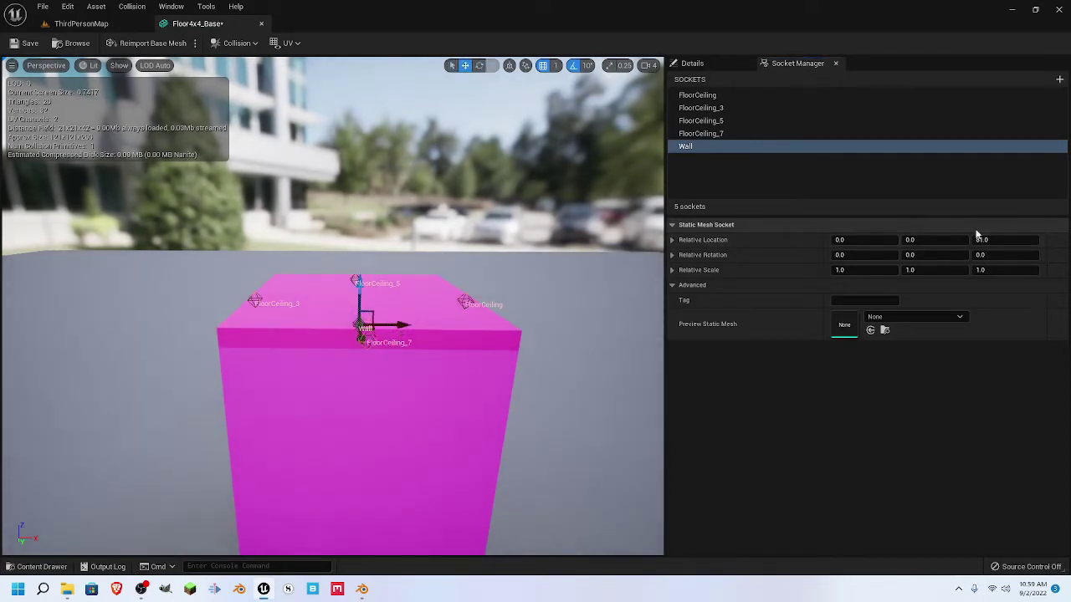
{"action": "left_click", "coordinate": [984, 240]}
{"action": "type", "text": "100"}
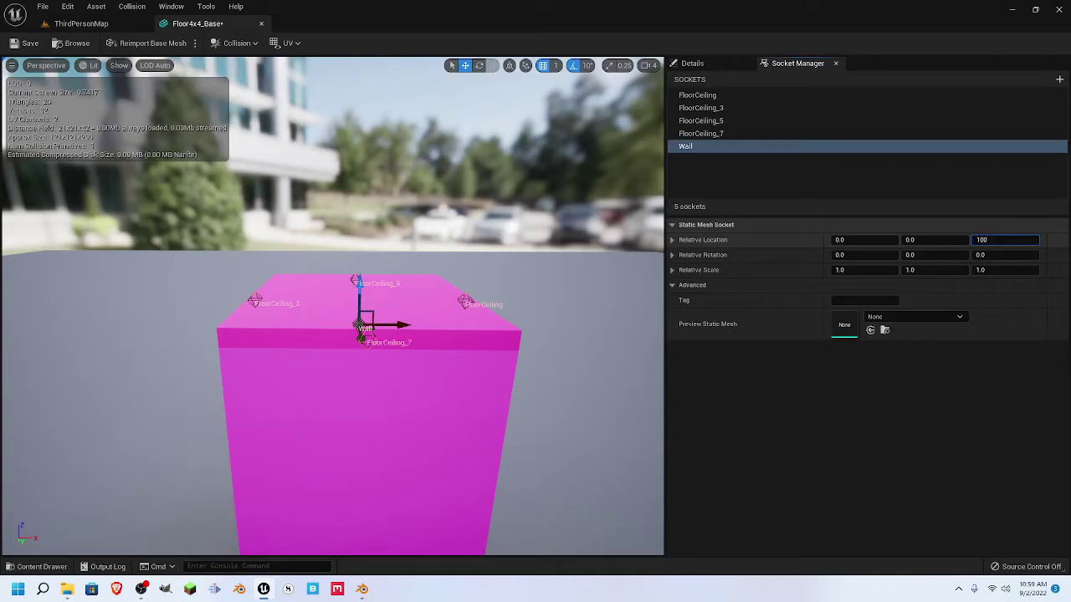
{"action": "key", "text": "Return"}
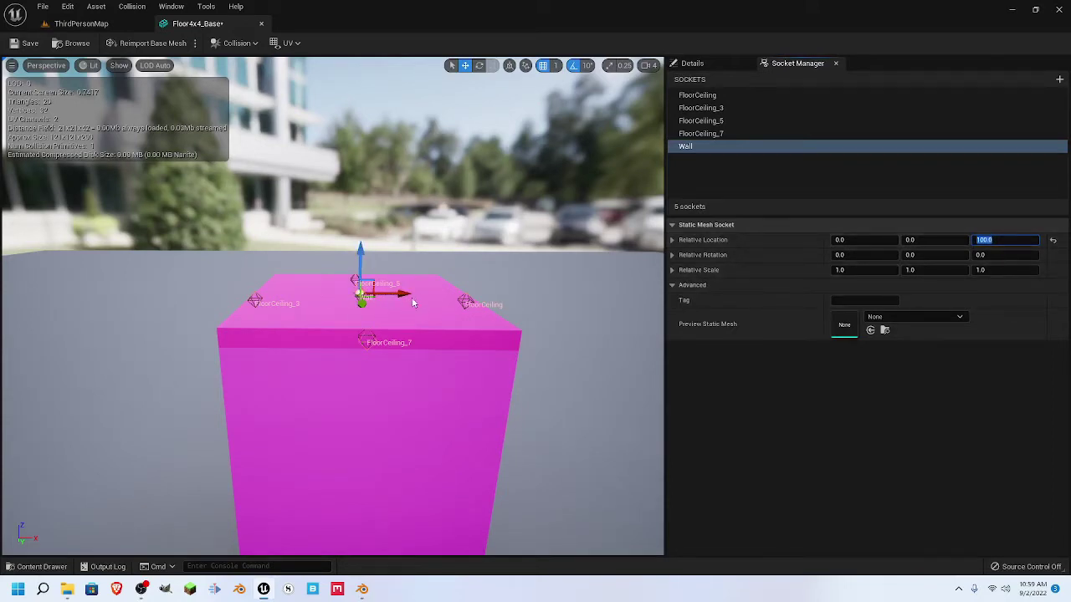
{"action": "left_click", "coordinate": [933, 240]}
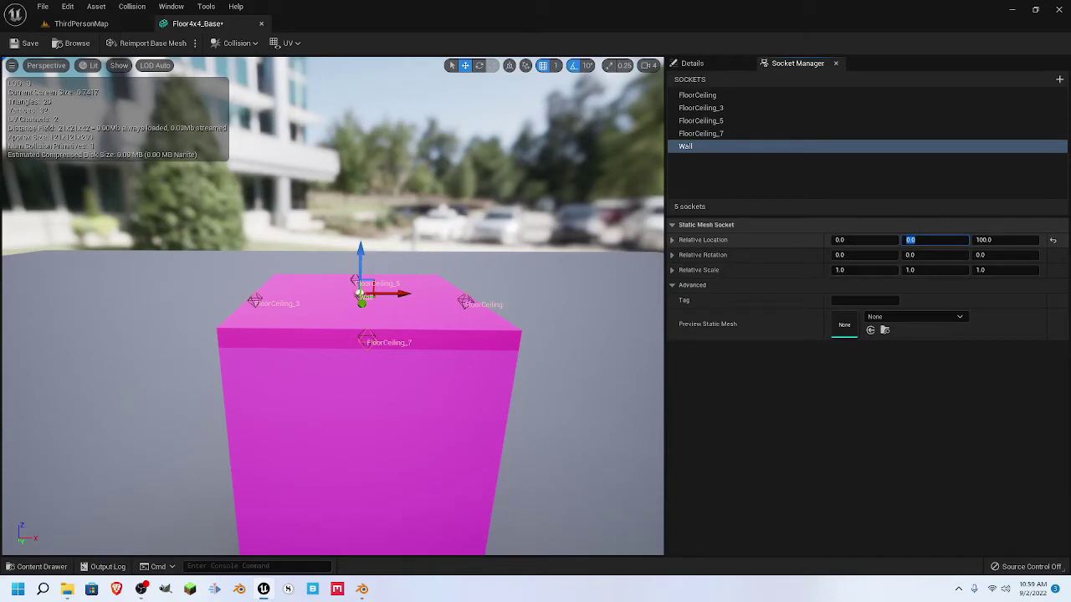
{"action": "type", "text": "51"}
{"action": "key", "text": "Return"}
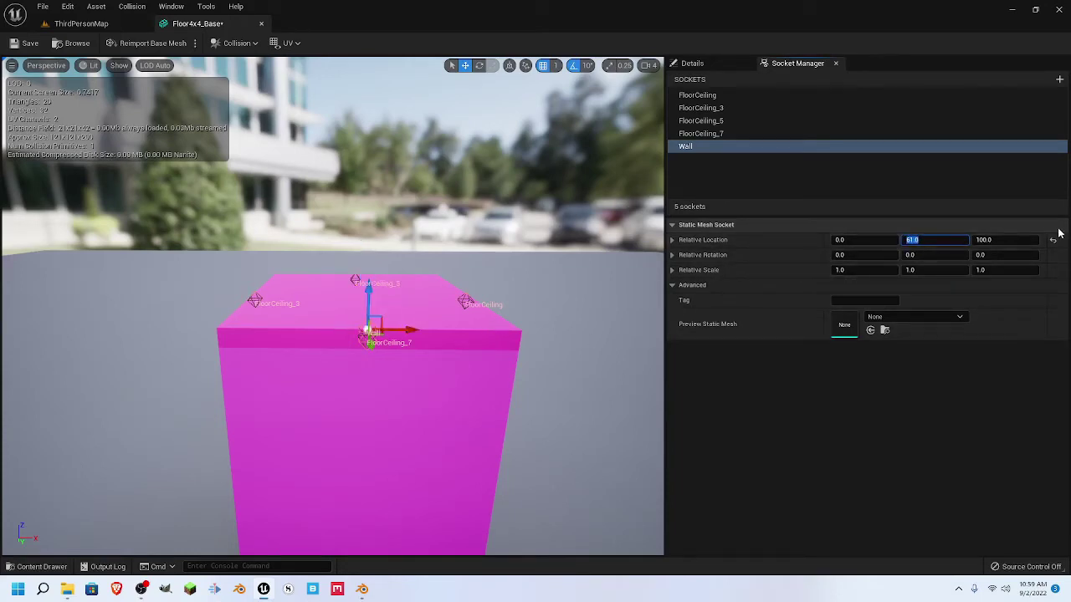
- Try a Z rotation of 90 on the Wall socket and reset its rotation
{"action": "left_click", "coordinate": [1014, 256]}
{"action": "type", "text": "90"}
{"action": "key", "text": "Return"}
{"action": "left_click_drag", "start_coordinate": [562, 294], "coordinate": [536, 280]}
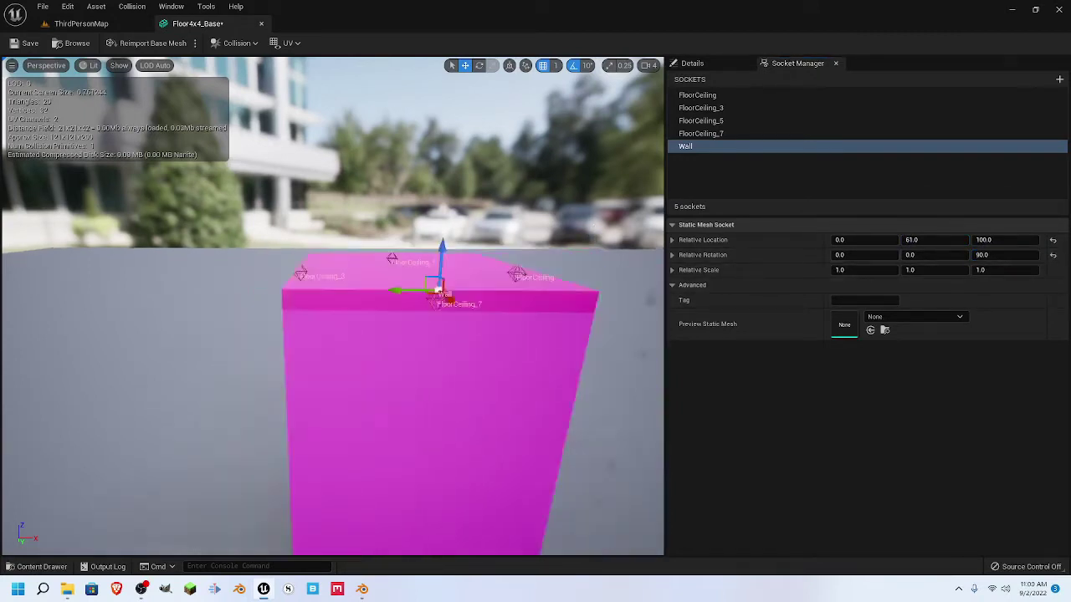
{"action": "middle_click_drag", "start_coordinate": [536, 281], "coordinate": [585, 276]}
{"action": "left_click", "coordinate": [1053, 256]}
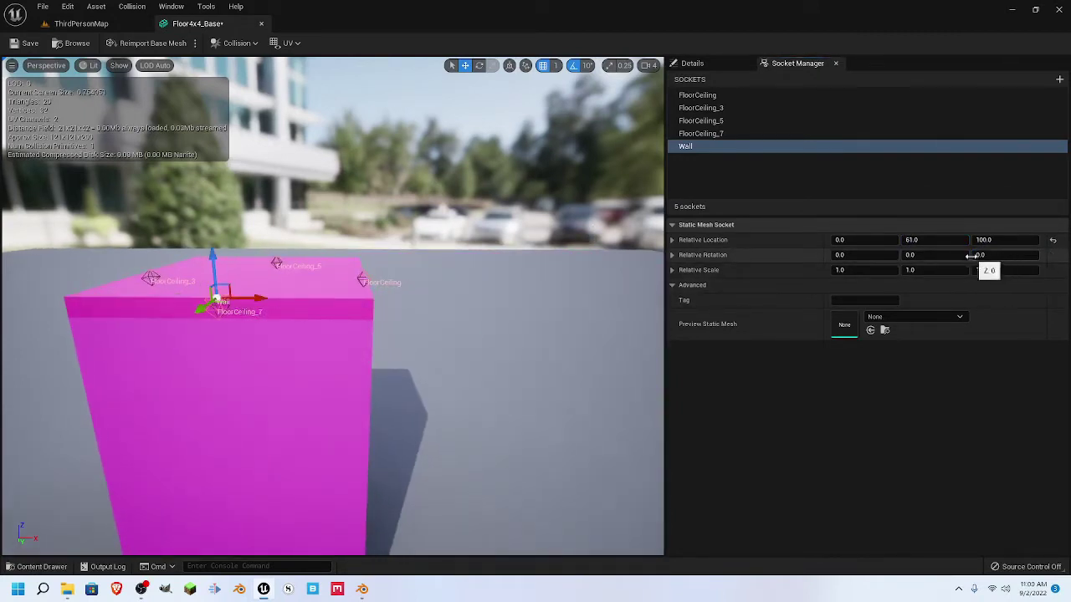
- Set the Wall socket's Y rotation to 90 so its X axis runs vertically
{"action": "left_click", "coordinate": [937, 256]}
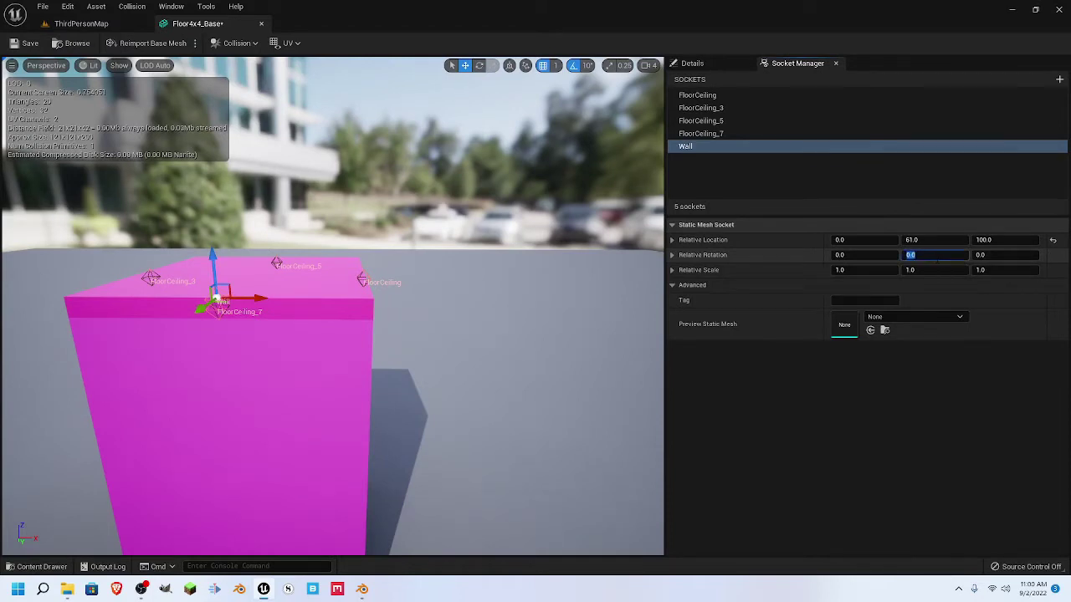
{"action": "type", "text": "90"}
{"action": "key", "text": "Return"}
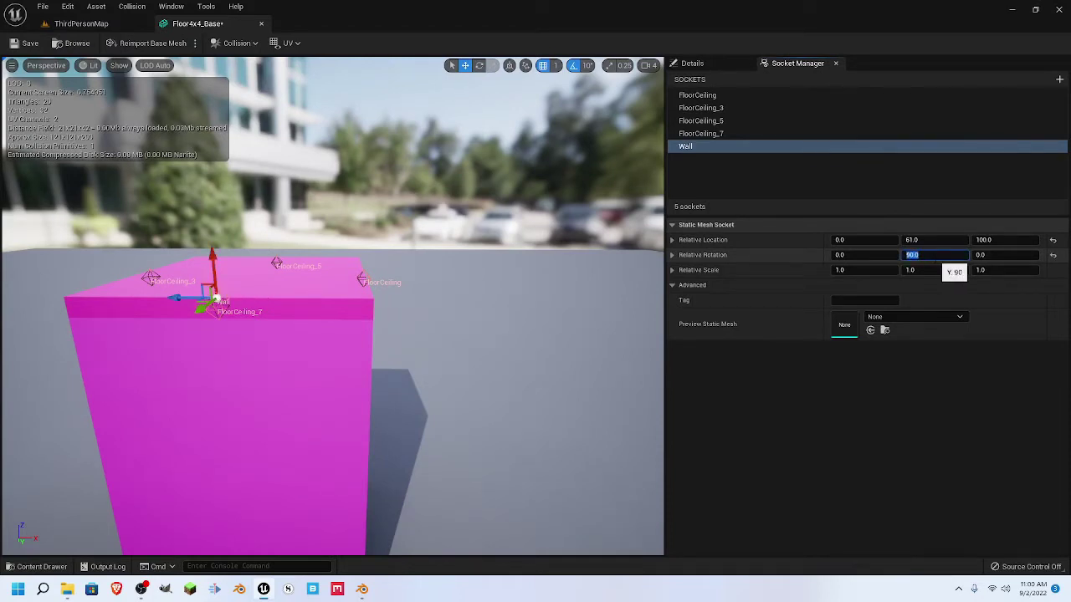
- Examine the Wall socket's axis directions and its position on the slab edge from several sides
{"action": "right_click_drag", "start_coordinate": [572, 354], "coordinate": [293, 288]}
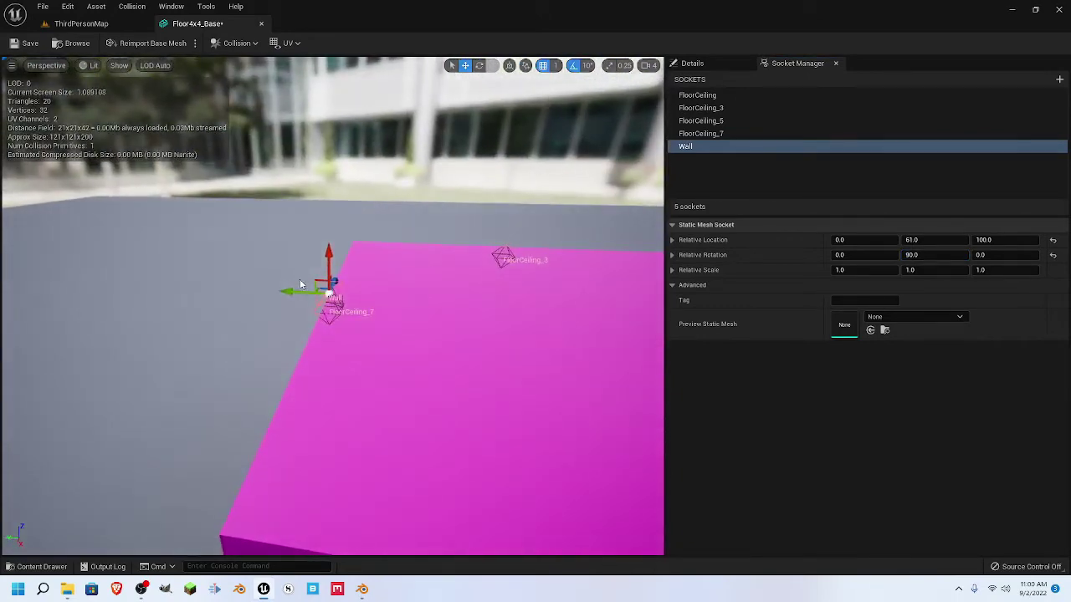
{"action": "right_click_drag", "start_coordinate": [166, 356], "coordinate": [389, 353]}
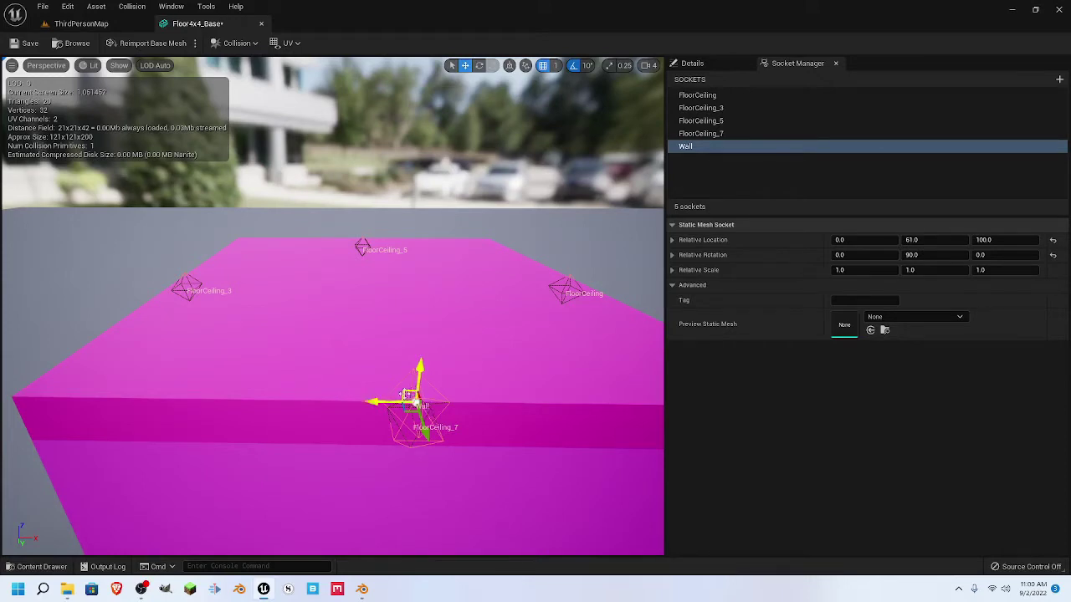
{"action": "right_click_drag", "start_coordinate": [245, 345], "coordinate": [293, 344]}
{"action": "key", "text": "a"}
{"action": "right_click_drag", "start_coordinate": [452, 344], "coordinate": [502, 345]}
{"action": "key", "text": "a"}
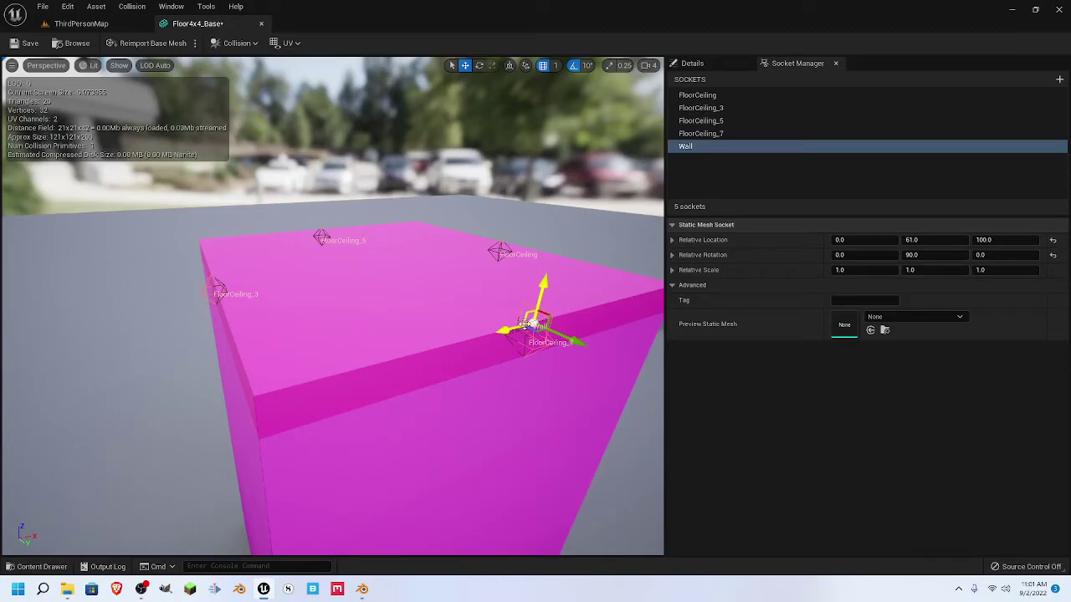
{"action": "right_click_drag", "start_coordinate": [533, 297], "coordinate": [441, 300]}
{"action": "key", "text": "d"}
{"action": "key", "text": "s"}
{"action": "key", "text": "d"}
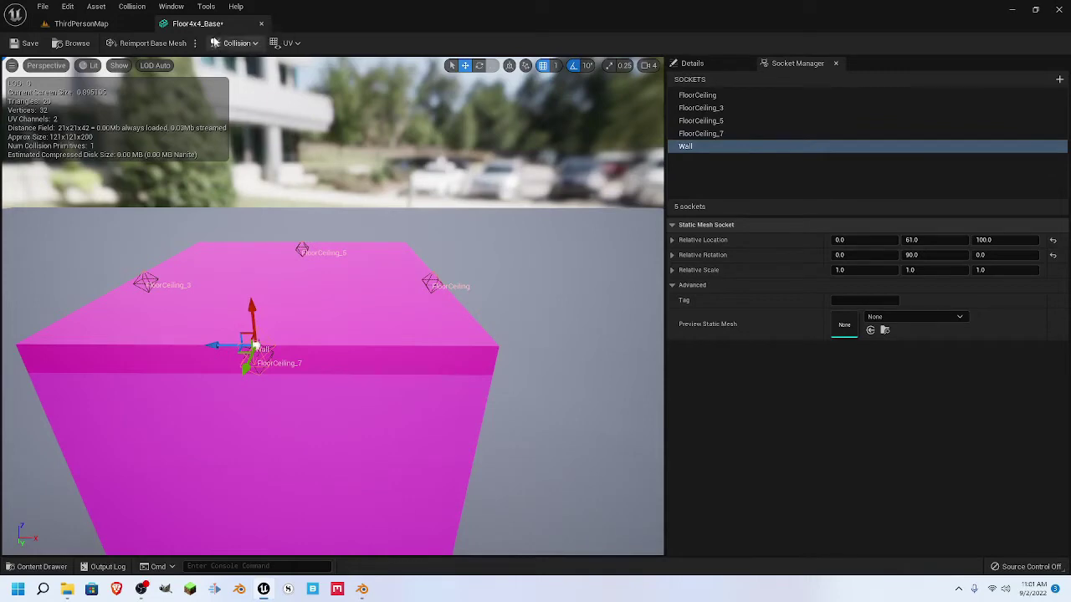
- Duplicate the Wall socket
{"action": "left_click_drag", "start_coordinate": [536, 391], "coordinate": [473, 410]}
{"action": "right_click_drag", "start_coordinate": [473, 410], "coordinate": [523, 393]}
{"action": "left_click_drag", "start_coordinate": [522, 401], "coordinate": [460, 385]}
{"action": "right_click_drag", "start_coordinate": [493, 334], "coordinate": [443, 327]}
{"action": "right_click_drag", "start_coordinate": [504, 352], "coordinate": [481, 356]}
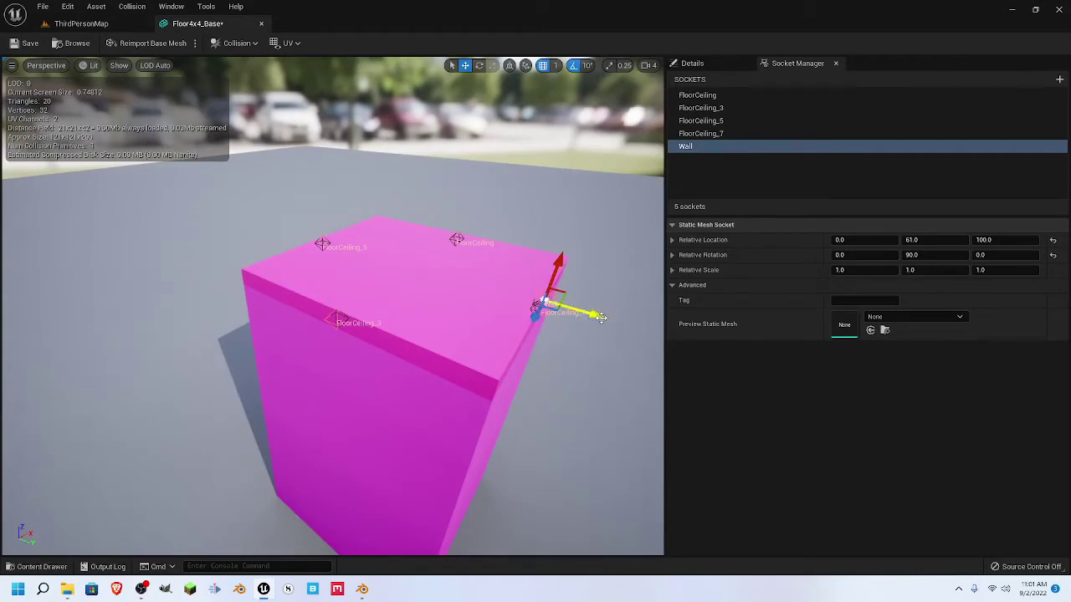
{"action": "key", "text": "ctrl+d"}
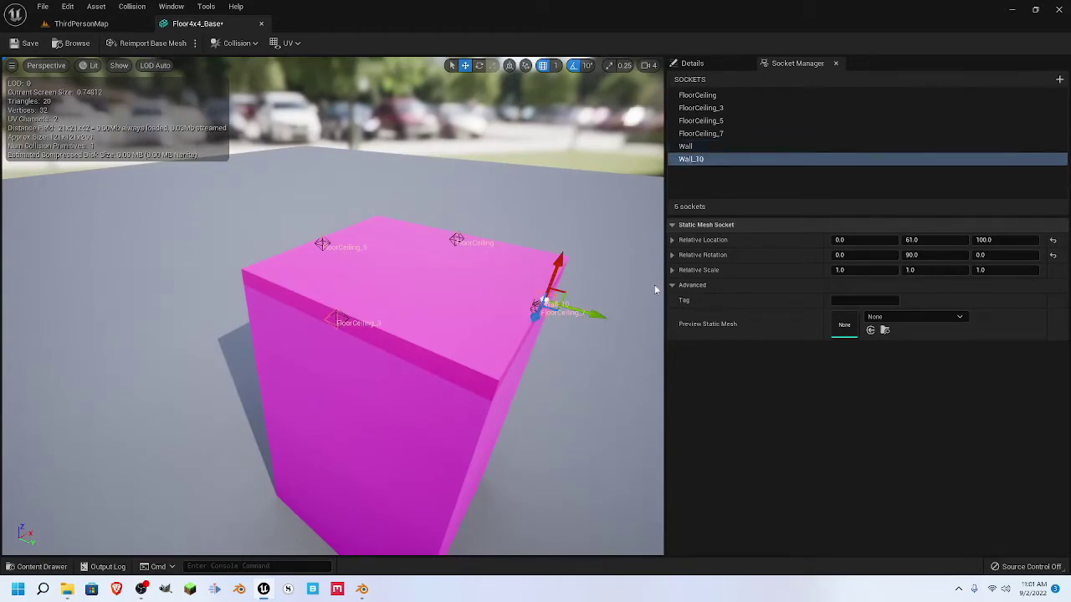
- Try a Y location of -51 for the duplicated Wall socket
{"action": "left_click", "coordinate": [936, 240]}
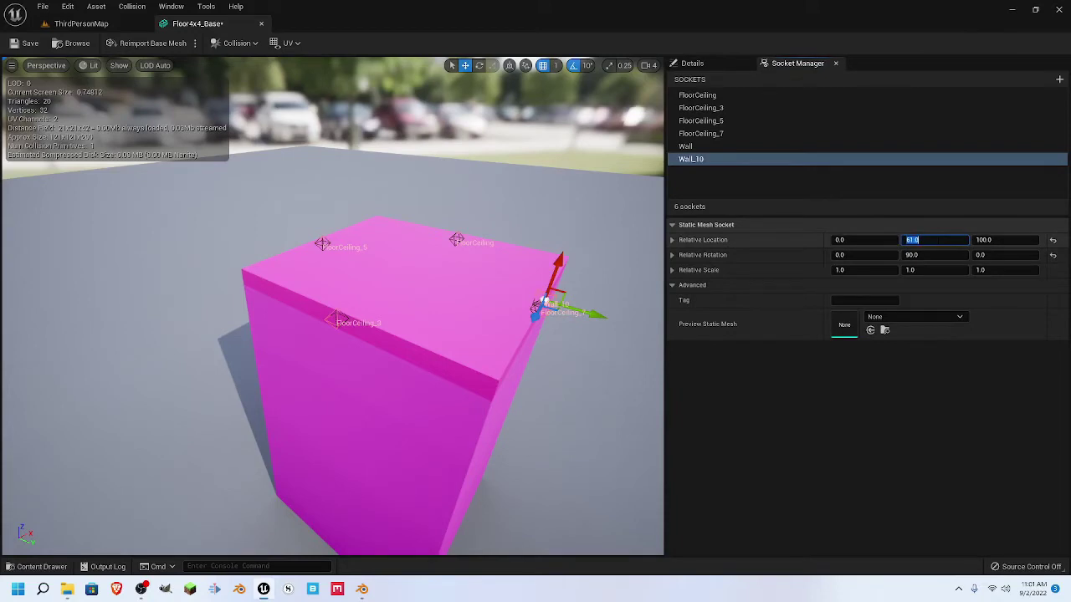
{"action": "type", "text": "-51"}
{"action": "key", "text": "Return"}
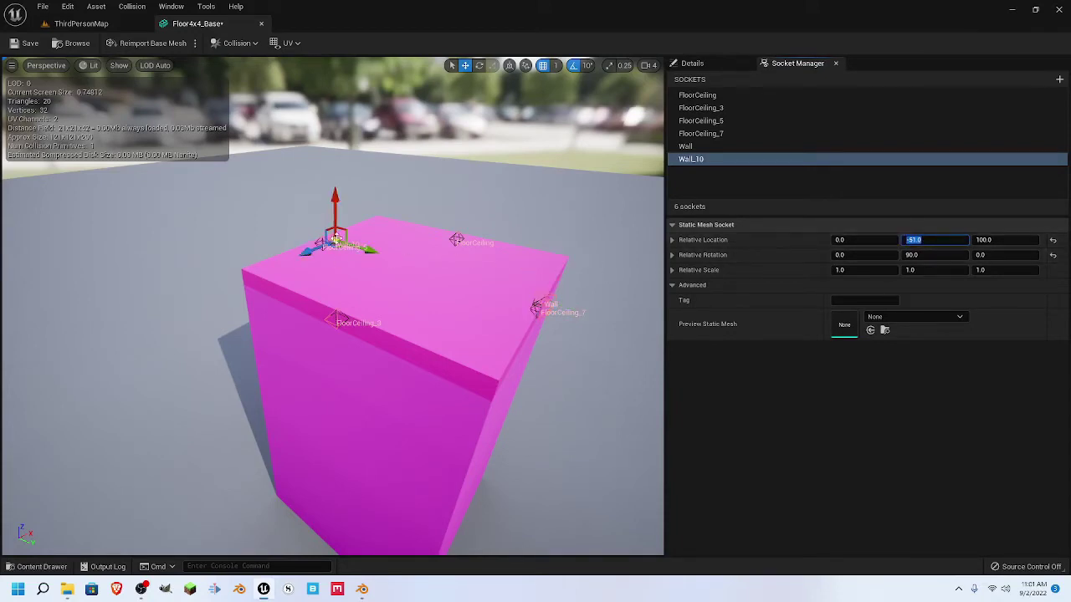
{"action": "left_click", "coordinate": [939, 255]}
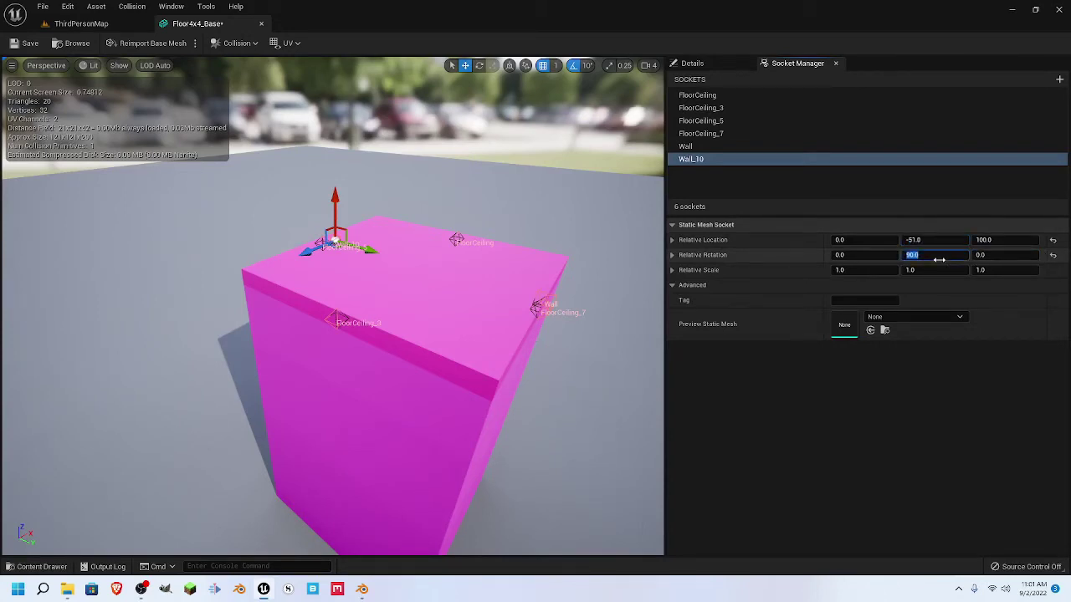
{"action": "left_click", "coordinate": [601, 404]}
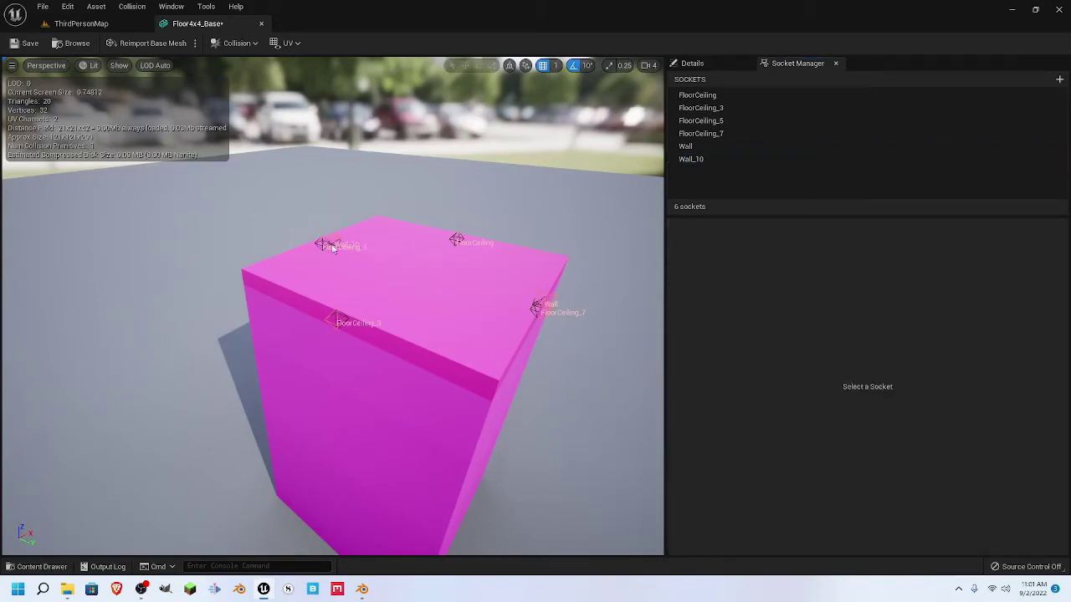
- Set the duplicated Wall socket's Y location to -61, on the slab edge opposite the original
{"action": "left_click", "coordinate": [690, 159]}
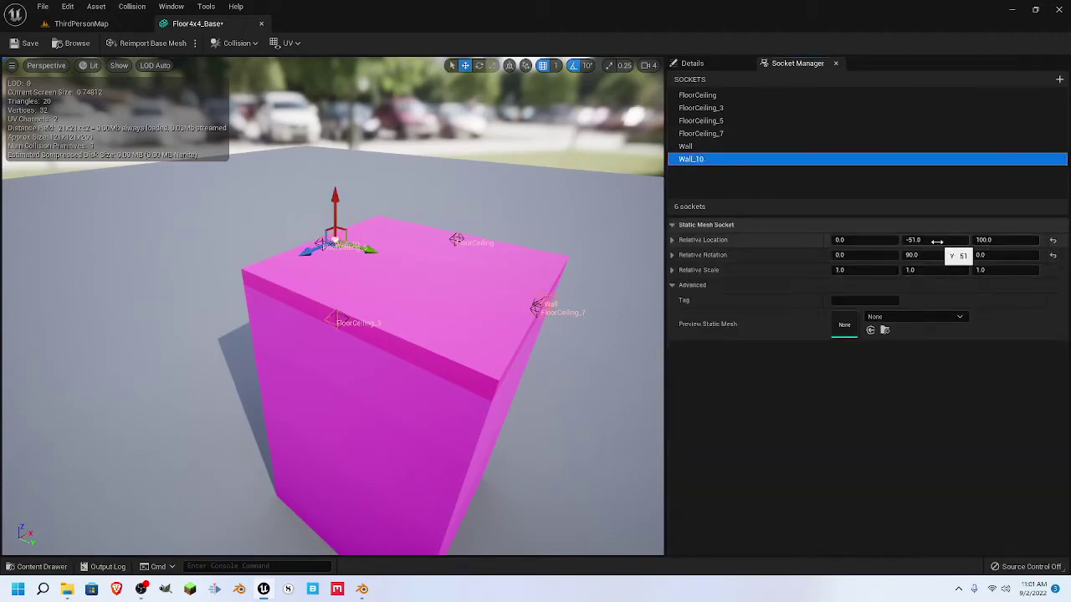
{"action": "left_click", "coordinate": [924, 240]}
{"action": "type", "text": "-"}
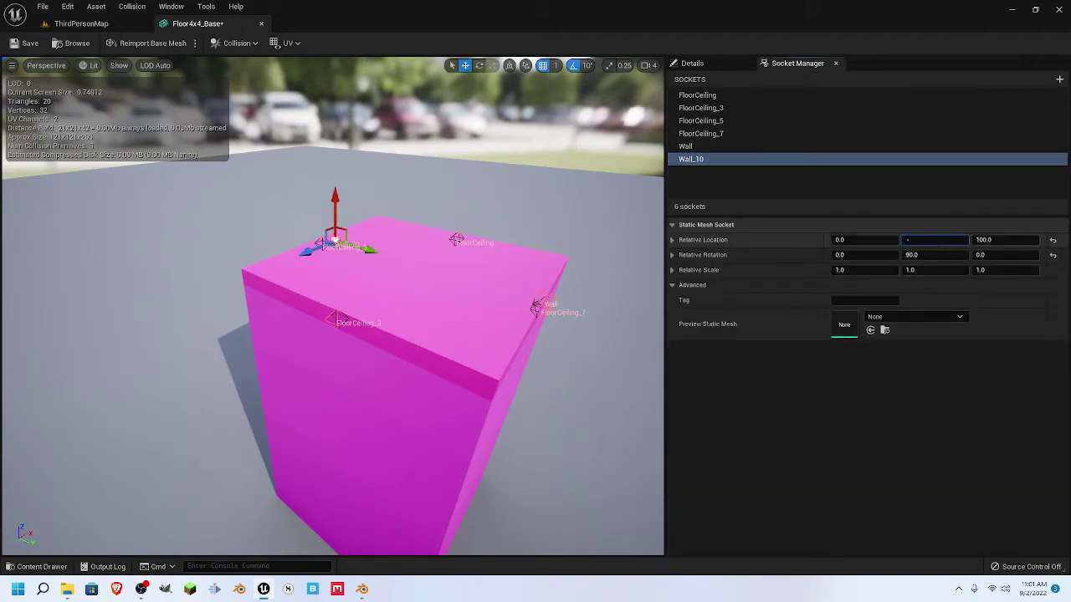
{"action": "type", "text": "61"}
{"action": "key", "text": "Return"}
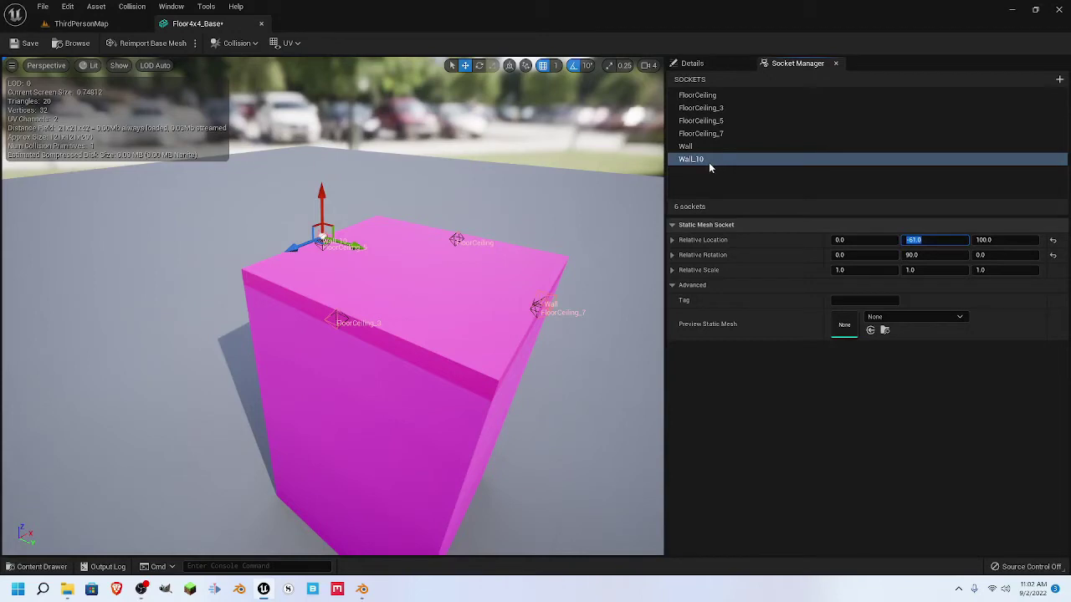
- Duplicate the Wall socket at Y -61 and set the copy's location to X 61 and Y 0
{"action": "key", "text": "ctrl+d"}
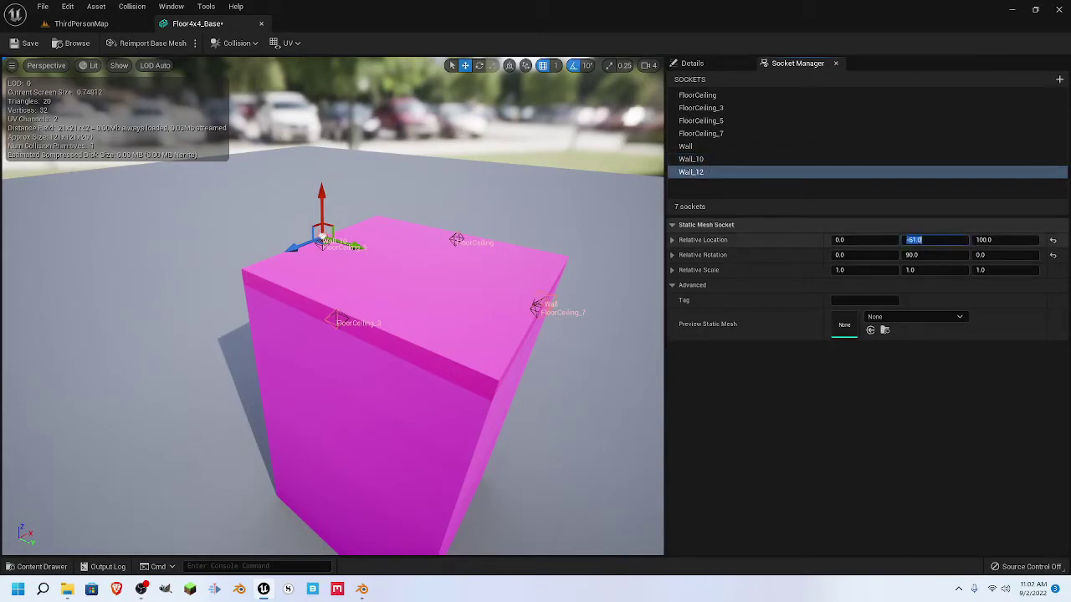
{"action": "type", "text": "0"}
{"action": "key", "text": "Return"}
{"action": "left_click", "coordinate": [864, 241]}
{"action": "type", "text": "61"}
{"action": "key", "text": "Return"}
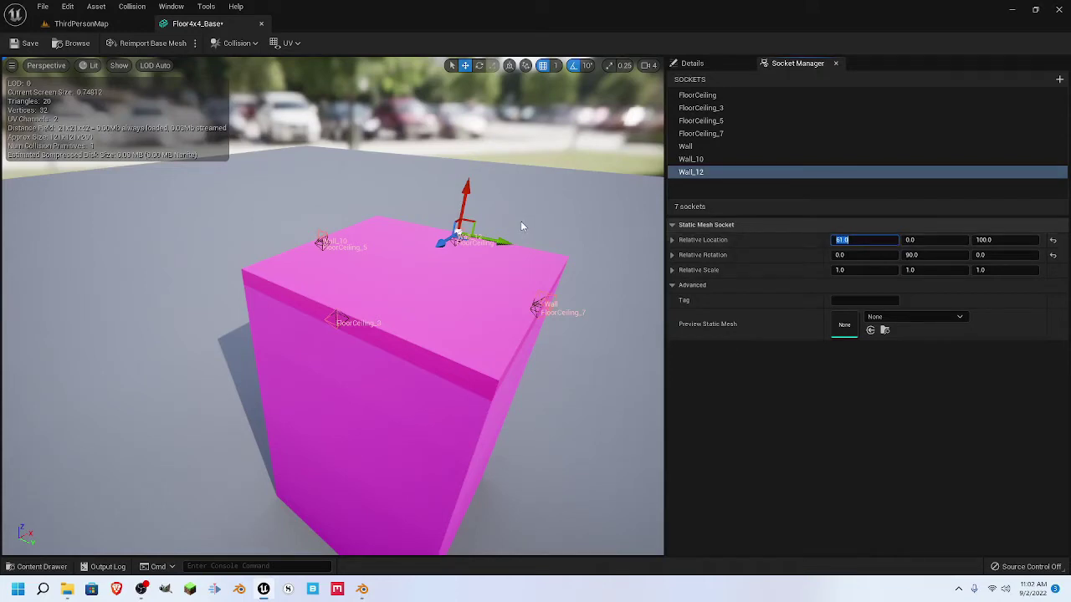
- Duplicate the Wall socket at X 61, set the copy's X location to -61, and save the mesh
{"action": "key", "text": "ctrl+d"}
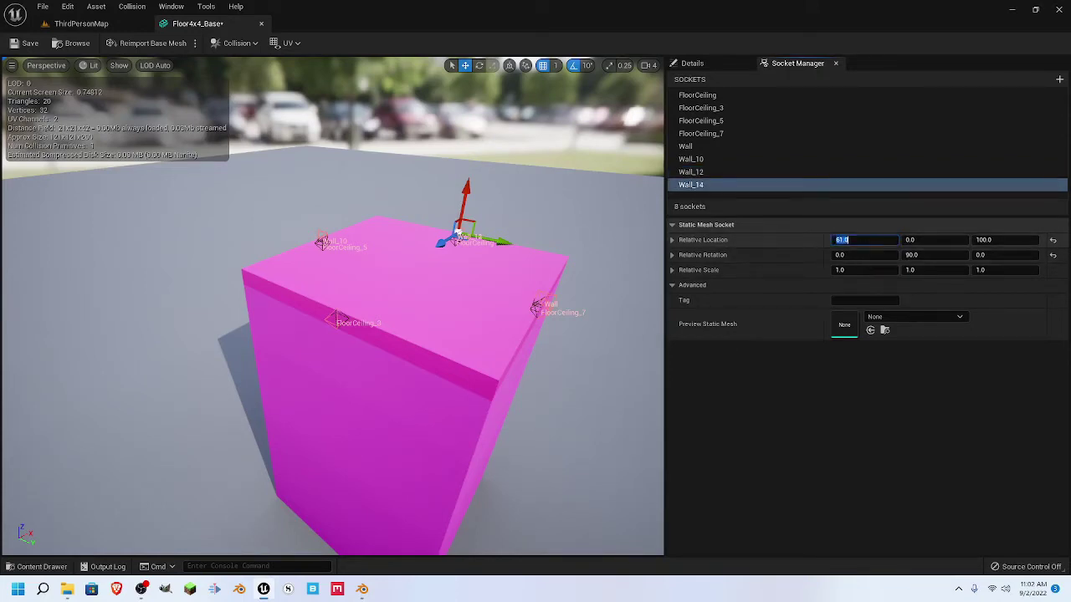
{"action": "type", "text": "-61"}
{"action": "key", "text": "Return"}
{"action": "left_click", "coordinate": [12, 46]}
{"action": "right_click_drag", "start_coordinate": [505, 302], "coordinate": [363, 359]}
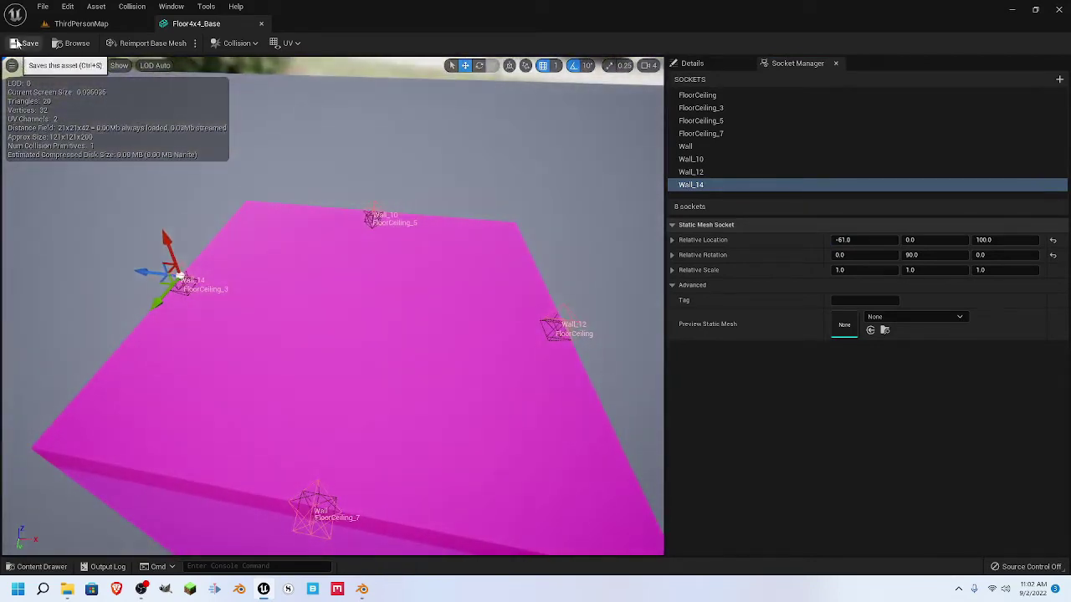
- Return to ThirdPersonMap and open the Wall4x4_Corner static mesh from the PittsMeshes folder
{"action": "left_click", "coordinate": [100, 23]}
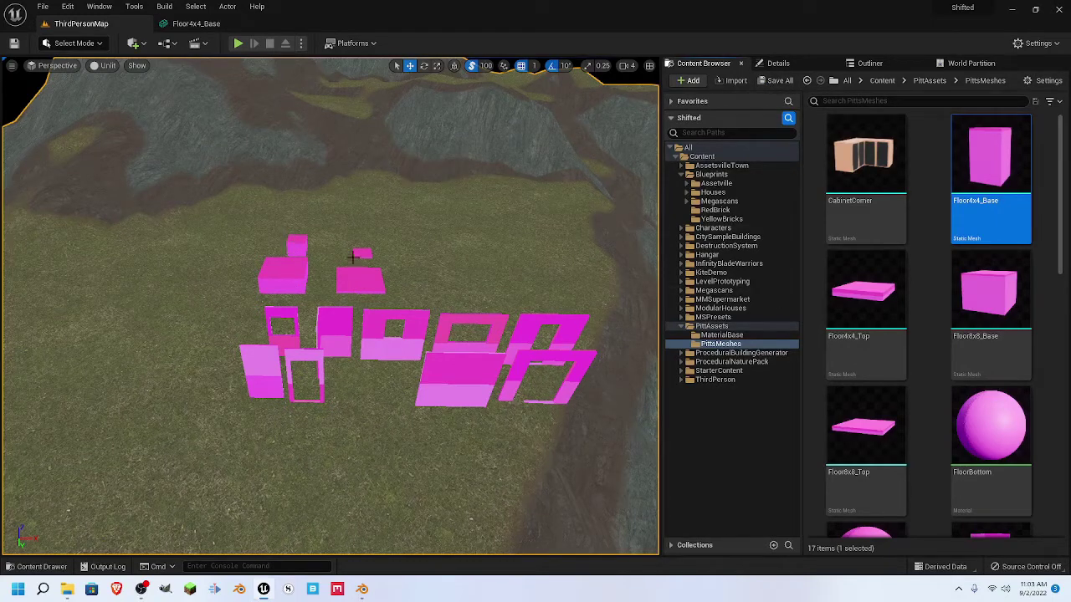
{"action": "scroll", "coordinate": [885, 361], "scroll_direction": "down", "scroll_amount": 3}
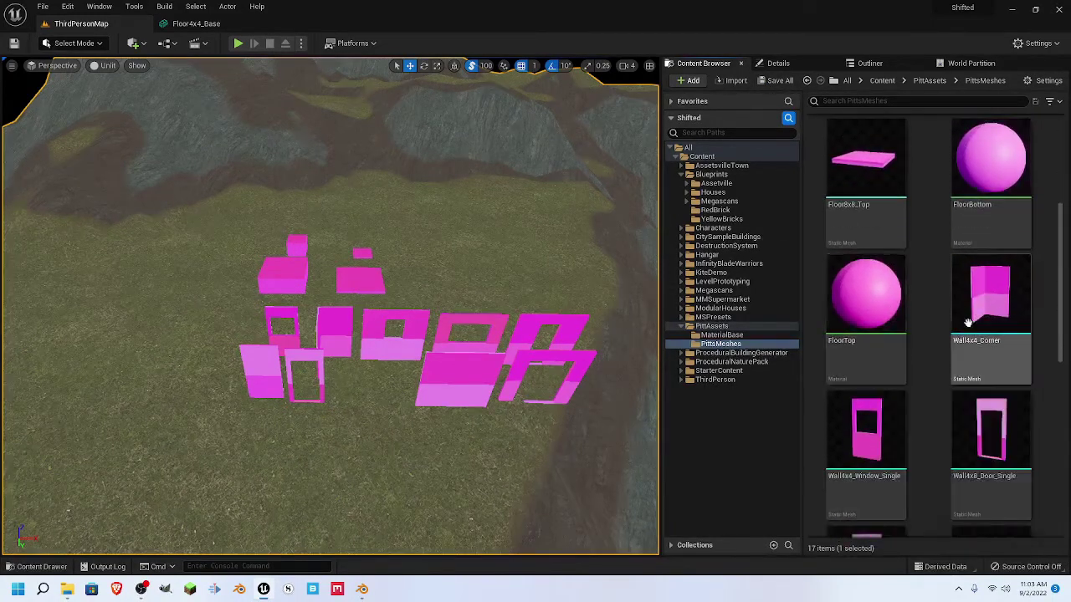
{"action": "left_click", "coordinate": [994, 295]}
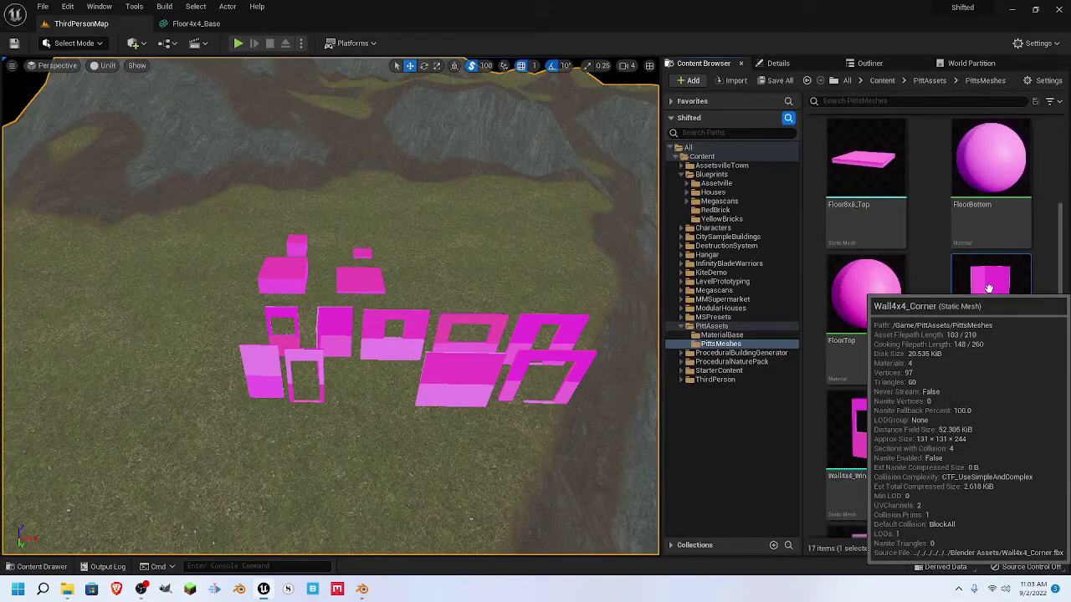
{"action": "double_click", "coordinate": [989, 289]}
{"action": "right_click_drag", "start_coordinate": [388, 243], "coordinate": [346, 258]}
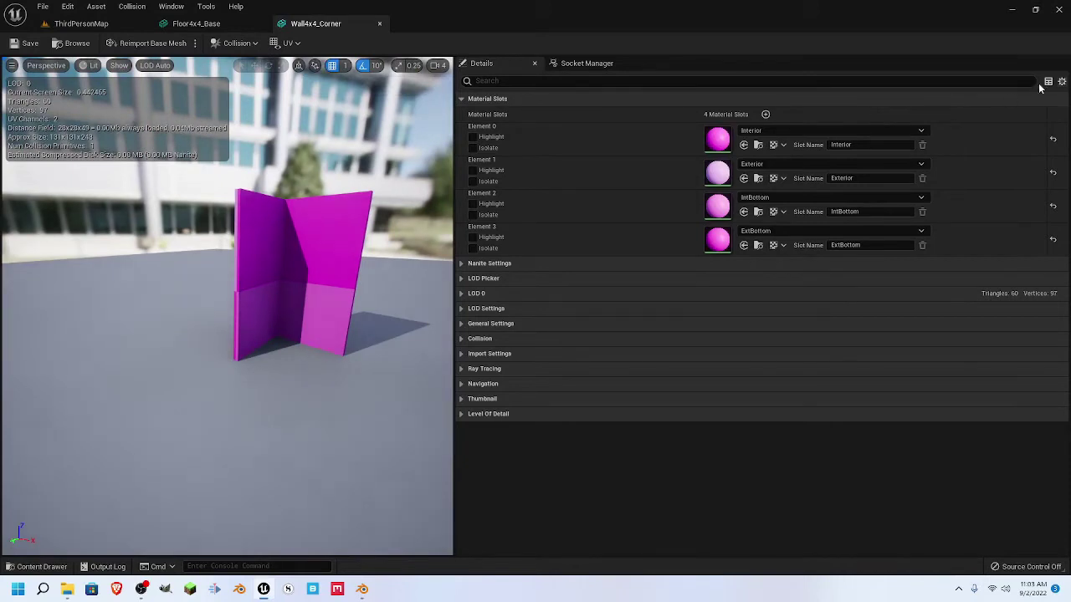
- Widen the preview area and add a socket named Wall to the Wall4x4_Corner mesh
{"action": "left_click", "coordinate": [589, 63]}
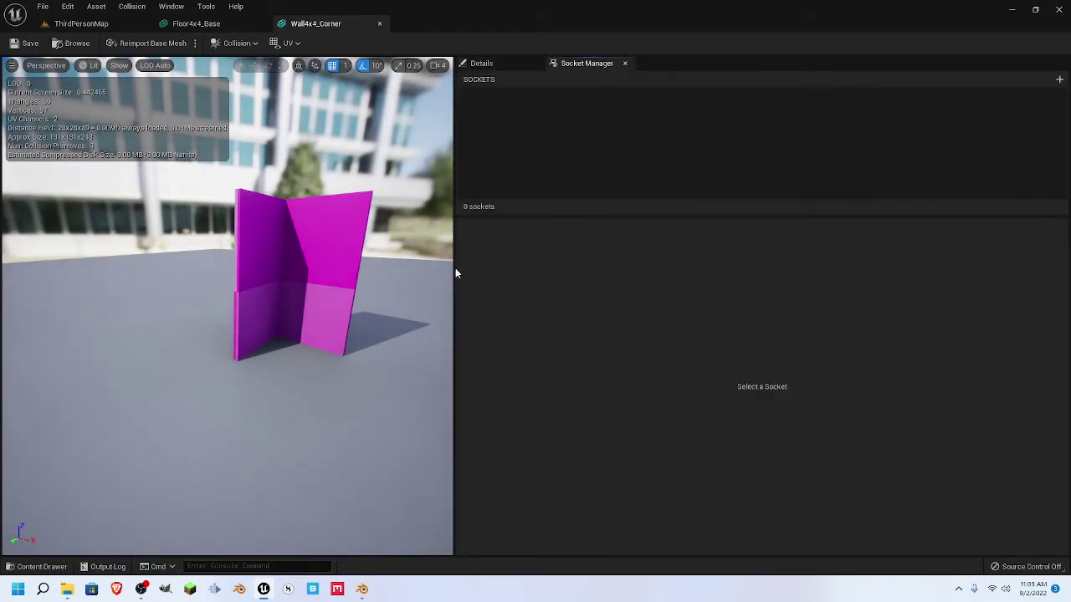
{"action": "left_click_drag", "start_coordinate": [454, 277], "coordinate": [689, 277]}
{"action": "left_click", "coordinate": [1059, 78]}
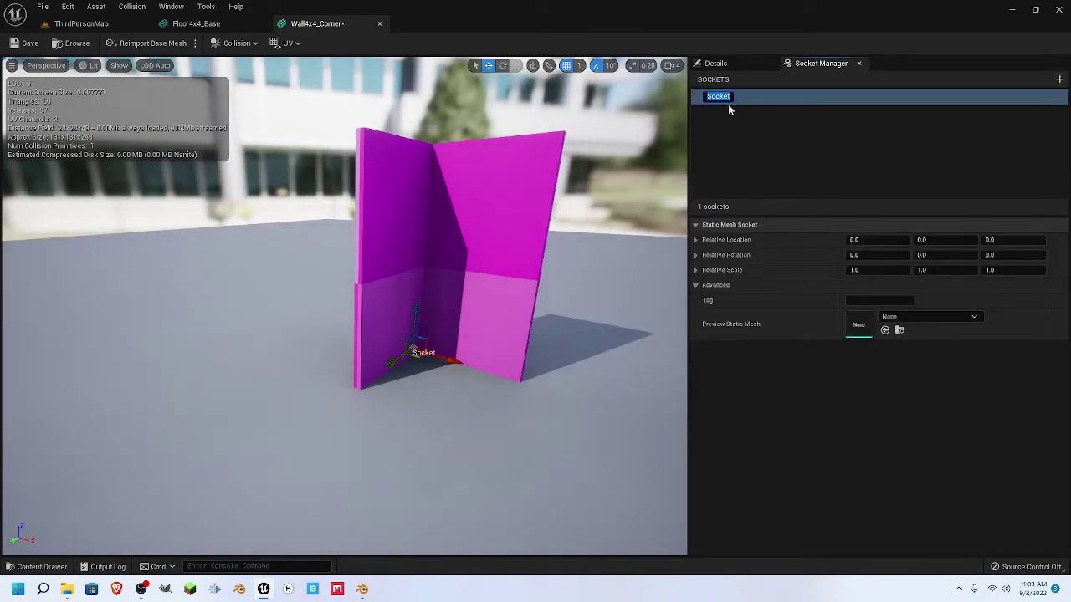
{"action": "key", "text": "Return"}
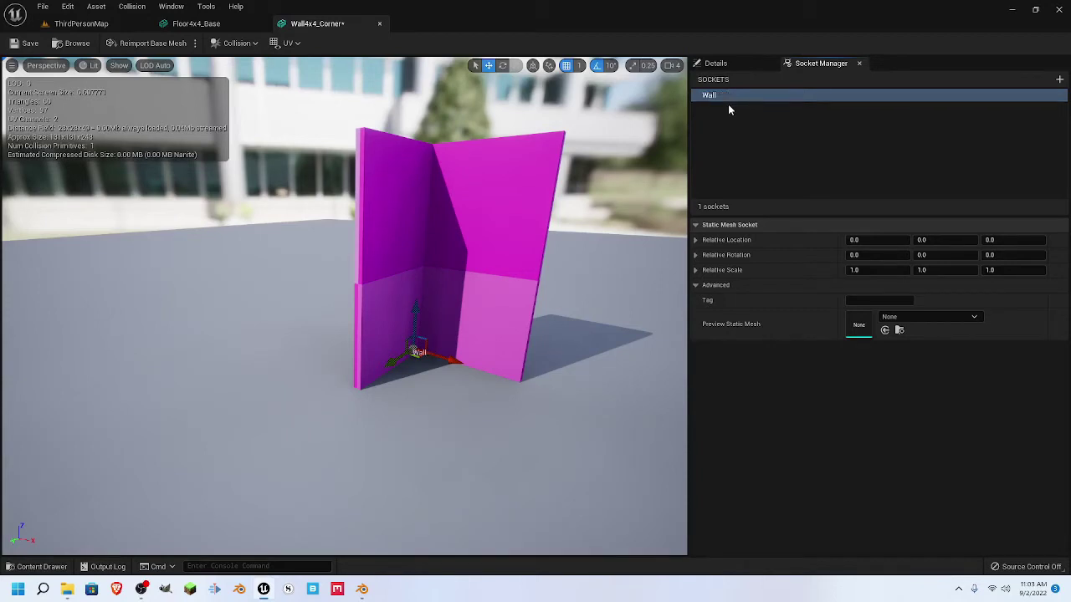
- Try a Z rotation of -90 on the corner mesh's Wall socket and reset its rotation
{"action": "left_click", "coordinate": [1014, 254]}
{"action": "type", "text": "-"}
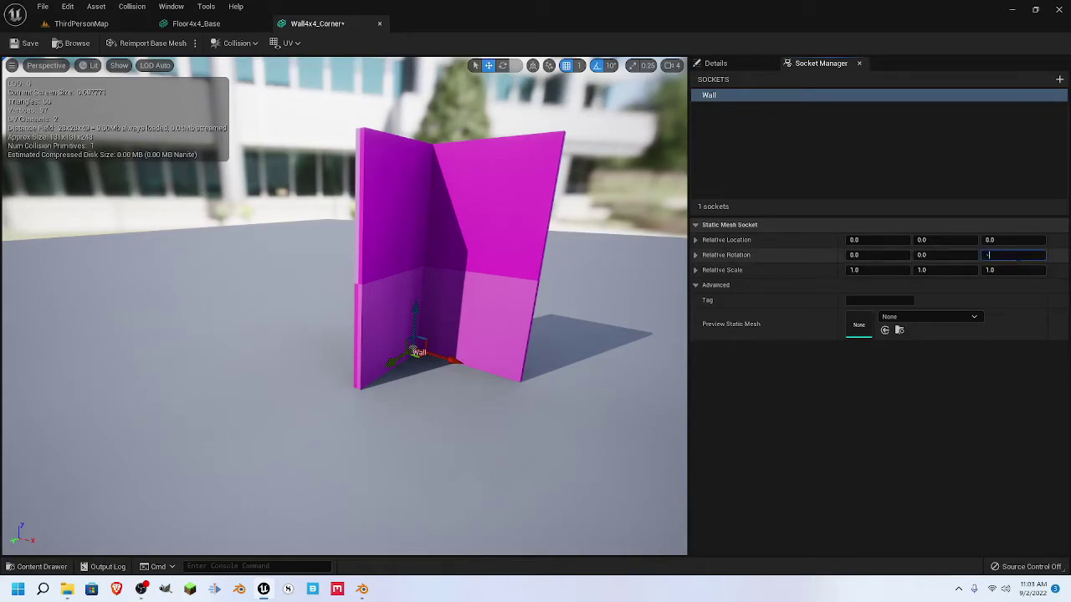
{"action": "type", "text": "90"}
{"action": "key", "text": "Return"}
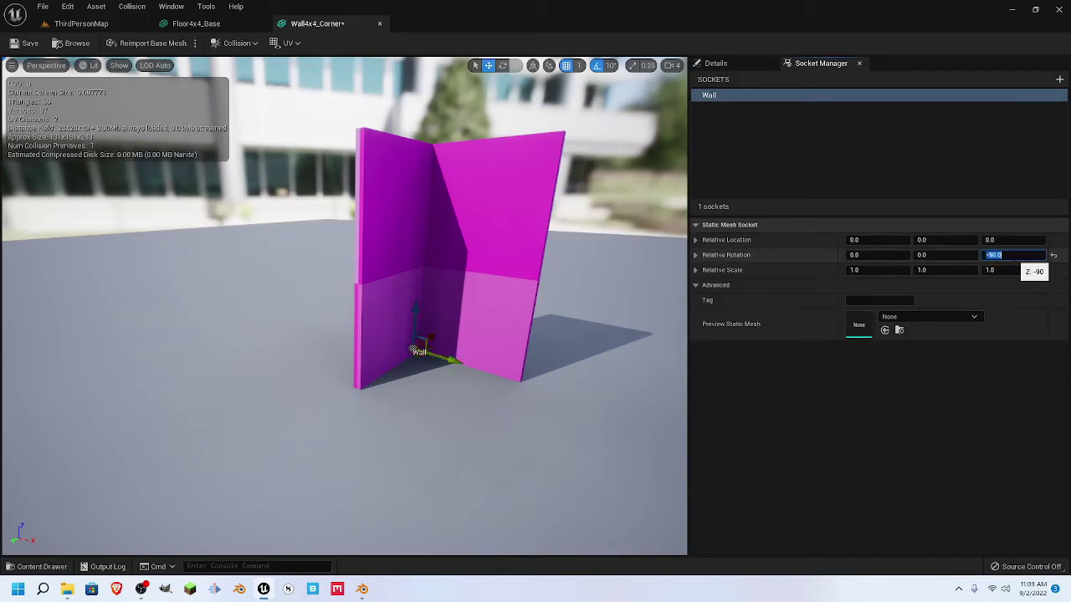
{"action": "left_click", "coordinate": [1053, 255]}
- Set the Wall socket's Y rotation to -90 so its X axis points down
{"action": "left_click", "coordinate": [941, 256]}
{"action": "key", "text": "BackSpace"}
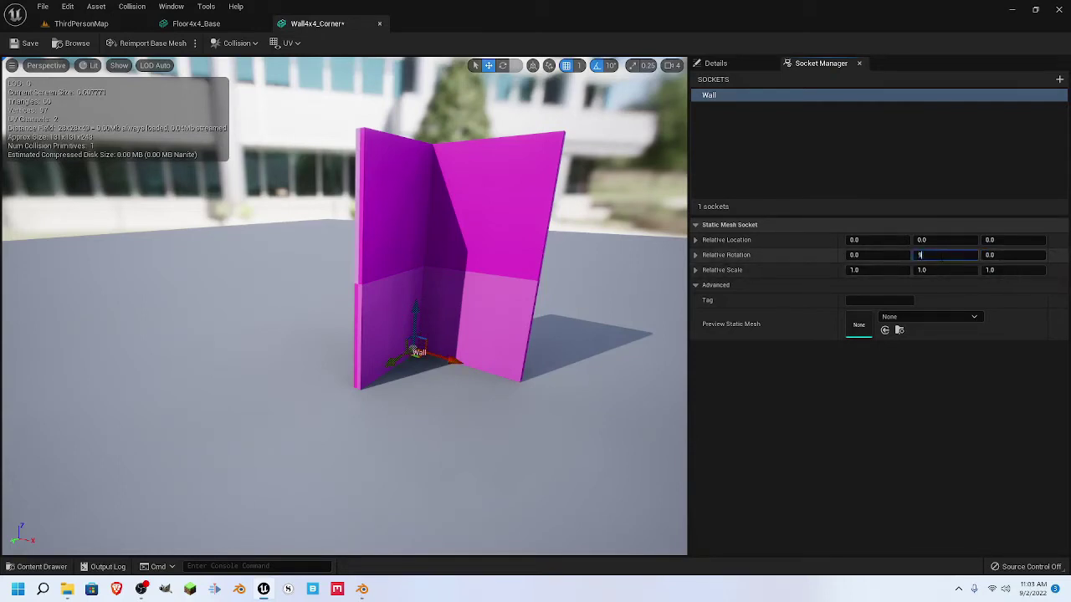
{"action": "type", "text": "-90"}
{"action": "key", "text": "Return"}
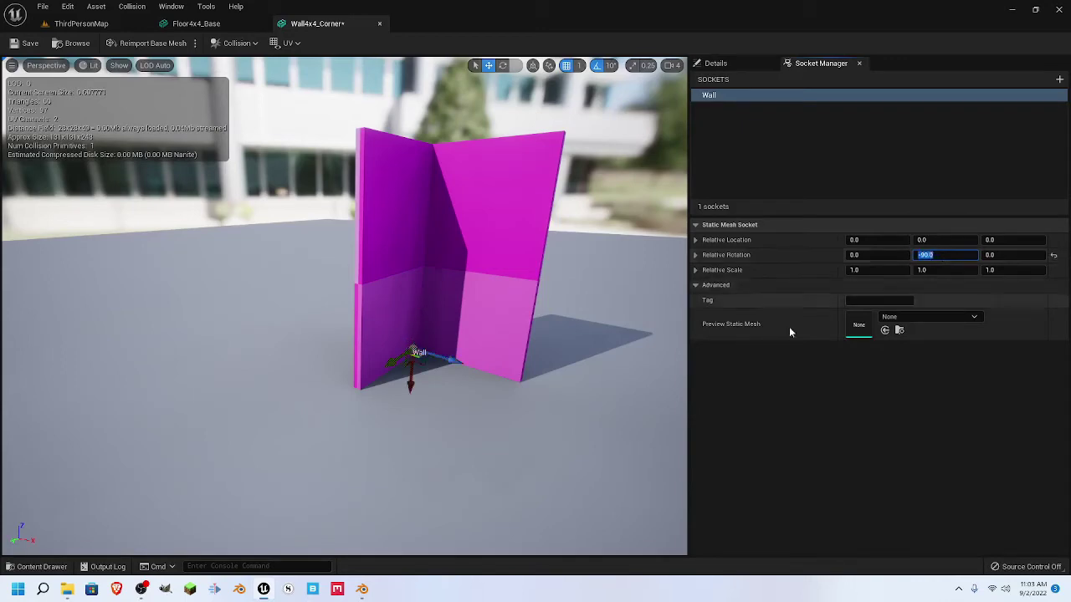
- Set the Wall socket's X location to 61 along the base of the corner wall
{"action": "right_click_drag", "start_coordinate": [606, 403], "coordinate": [623, 402]}
{"action": "mouse_move", "coordinate": [588, 369]}
{"action": "right_mouse_down"}
{"action": "mouse_move", "coordinate": [535, 372]}
{"action": "mouse_move", "coordinate": [661, 376]}
{"action": "mouse_move", "coordinate": [588, 369]}
{"action": "right_mouse_up"}
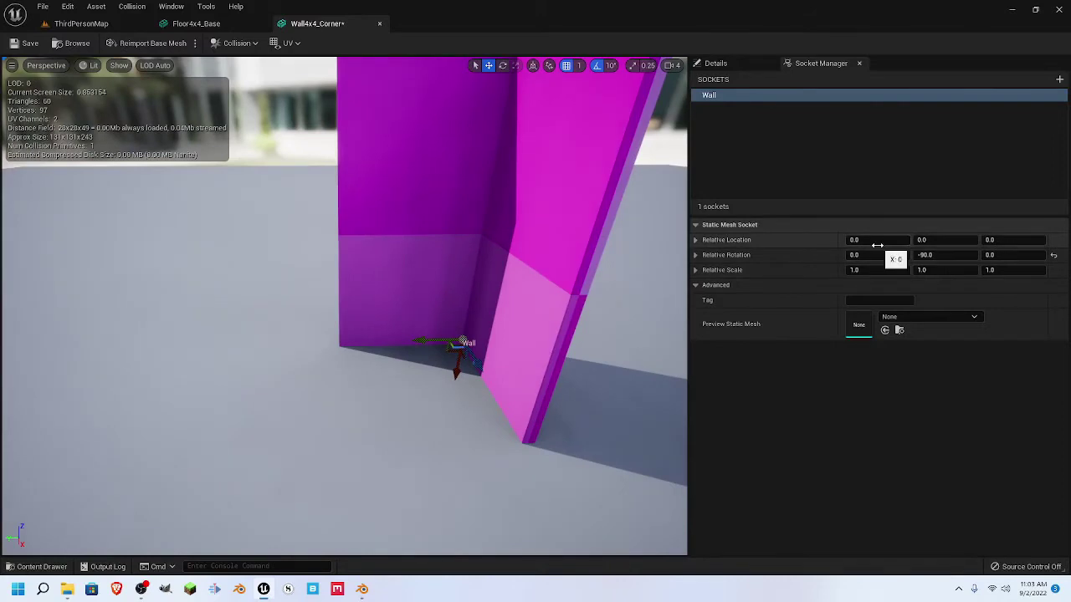
{"action": "left_click", "coordinate": [878, 240]}
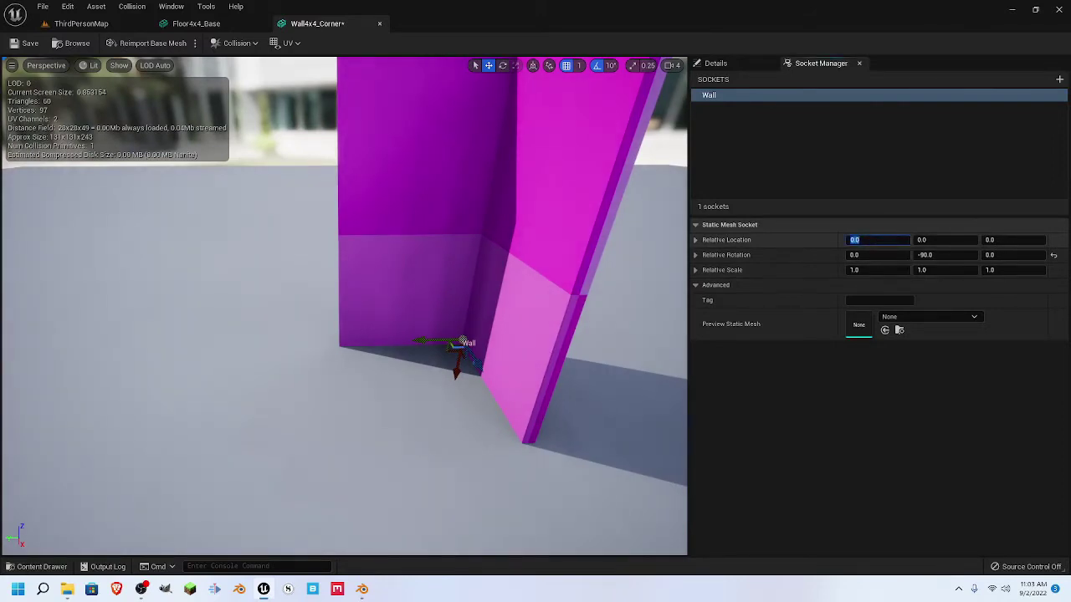
{"action": "type", "text": "61"}
{"action": "key", "text": "Return"}
- Try moving the Wall socket to the wall's outer end at about X 132, and return it to X 61
{"action": "right_click_drag", "start_coordinate": [473, 360], "coordinate": [677, 362]}
{"action": "left_click_drag", "start_coordinate": [552, 360], "coordinate": [589, 388]}
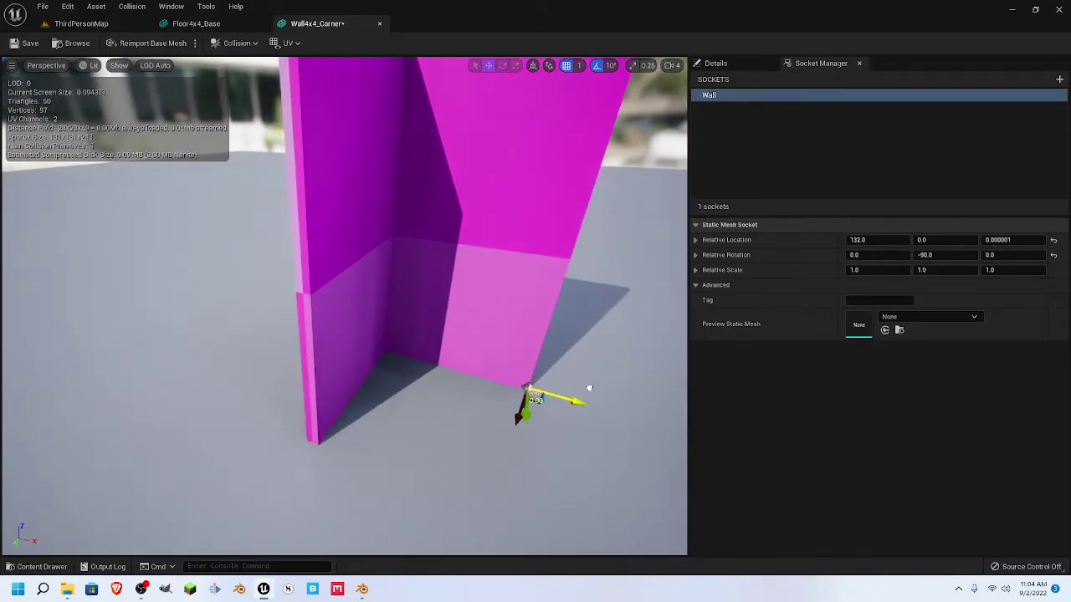
{"action": "mouse_move", "coordinate": [502, 393]}
{"action": "right_mouse_down"}
{"action": "mouse_move", "coordinate": [540, 443]}
{"action": "mouse_move", "coordinate": [619, 393]}
{"action": "mouse_move", "coordinate": [502, 393]}
{"action": "right_mouse_up"}
{"action": "left_click", "coordinate": [882, 244]}
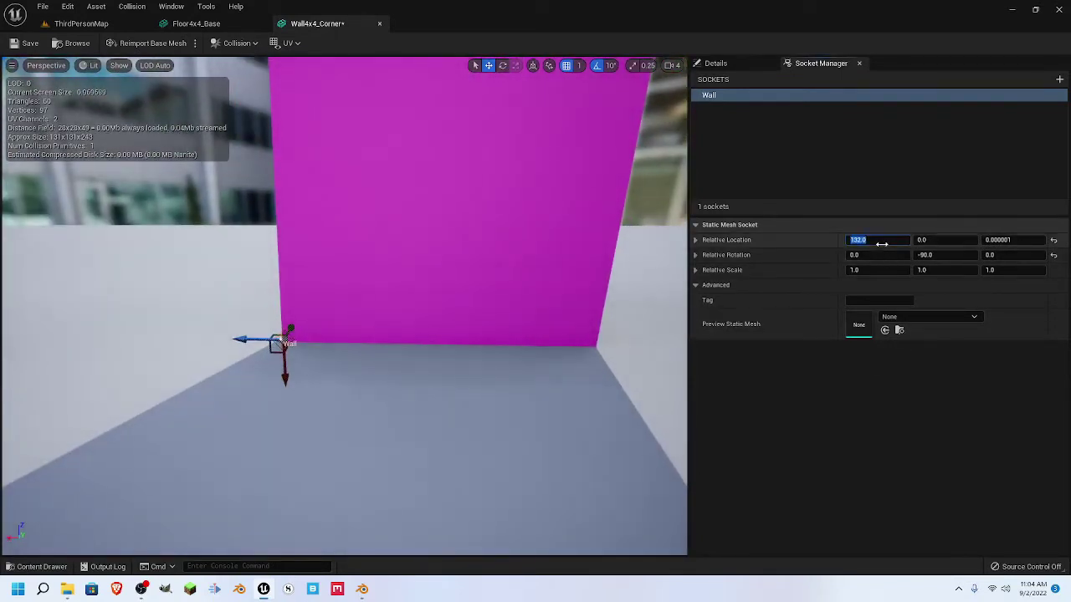
{"action": "type", "text": "61"}
{"action": "key", "text": "Return"}
- Duplicate the Wall socket and move the copy to about Y 72, over toward the corner's other wing
{"action": "right_click_drag", "start_coordinate": [656, 299], "coordinate": [656, 298]}
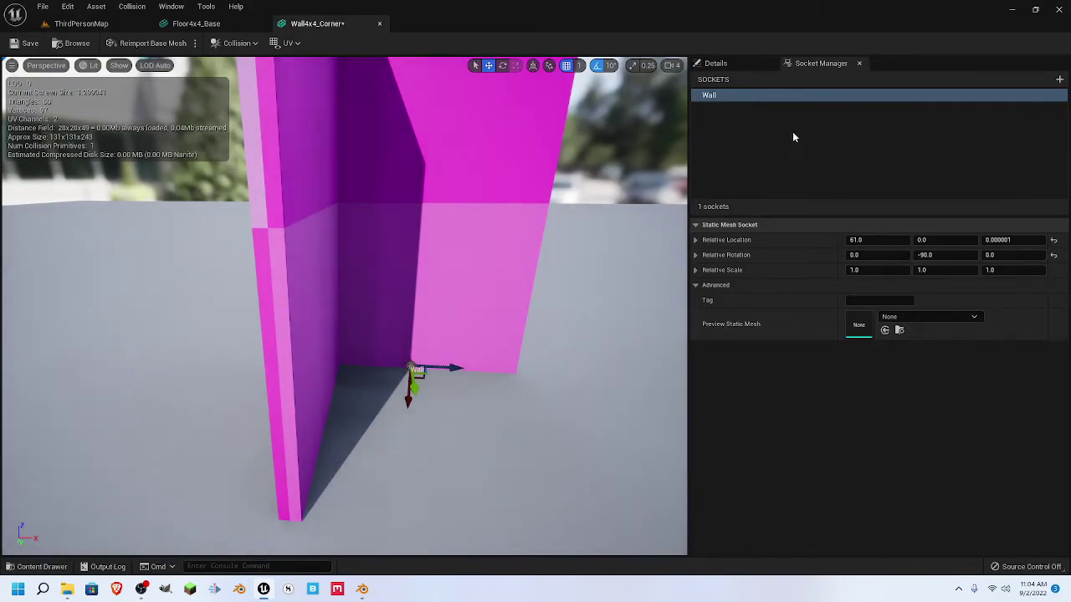
{"action": "key", "text": "ctrl+d"}
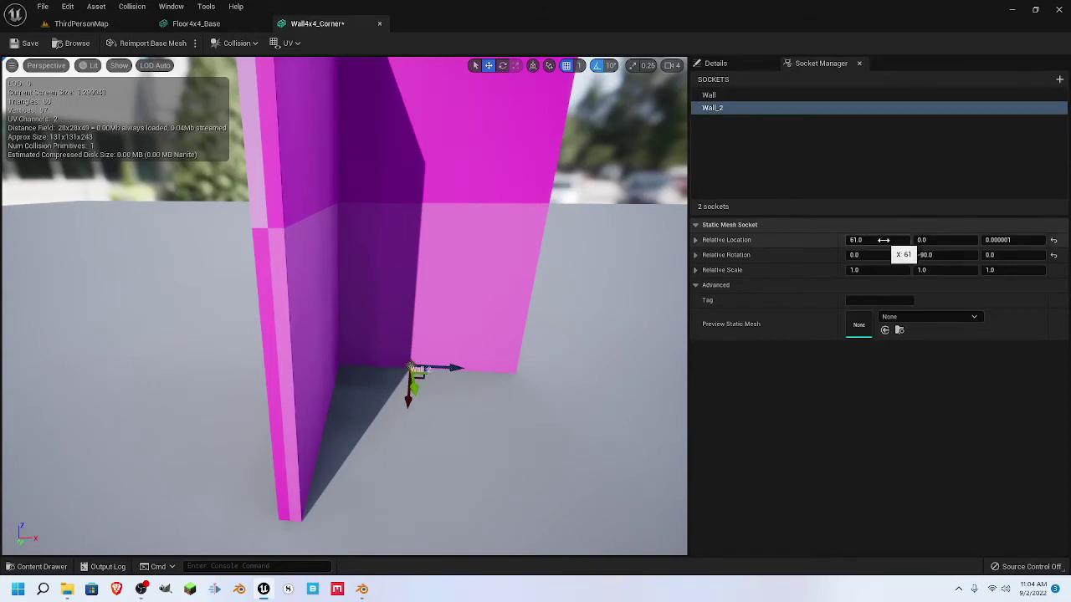
{"action": "left_click_drag", "start_coordinate": [415, 387], "coordinate": [418, 479]}
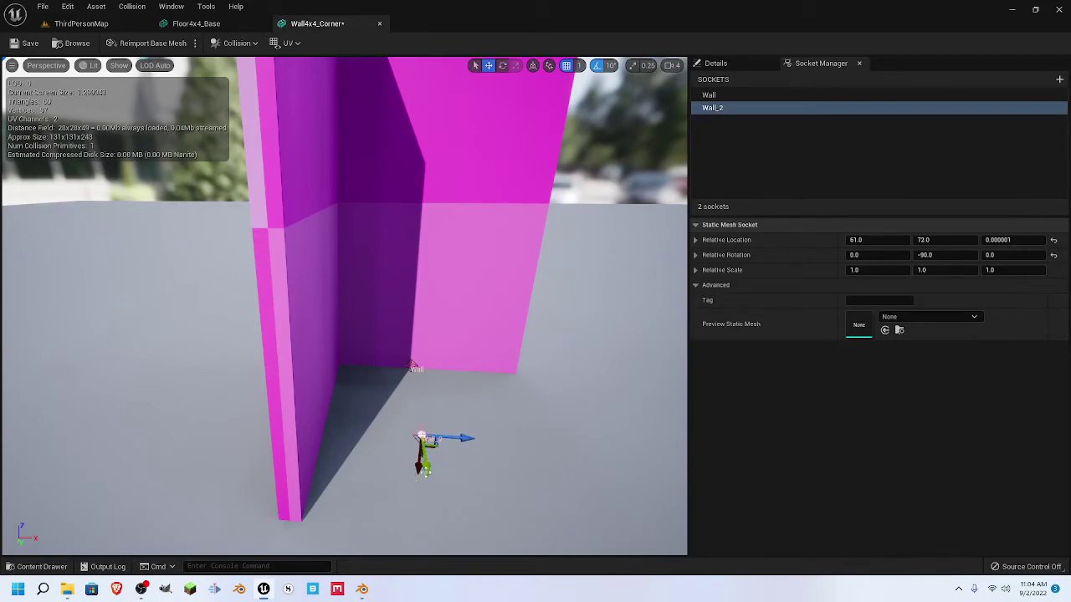
{"action": "left_click_drag", "start_coordinate": [462, 440], "coordinate": [353, 435]}
- Set the duplicated Wall socket's X location to 0
{"action": "right_click_drag", "start_coordinate": [353, 435], "coordinate": [585, 452]}
{"action": "right_click_drag", "start_coordinate": [544, 314], "coordinate": [643, 332]}
{"action": "left_click", "coordinate": [874, 240]}
{"action": "type", "text": "0"}
{"action": "key", "text": "Return"}
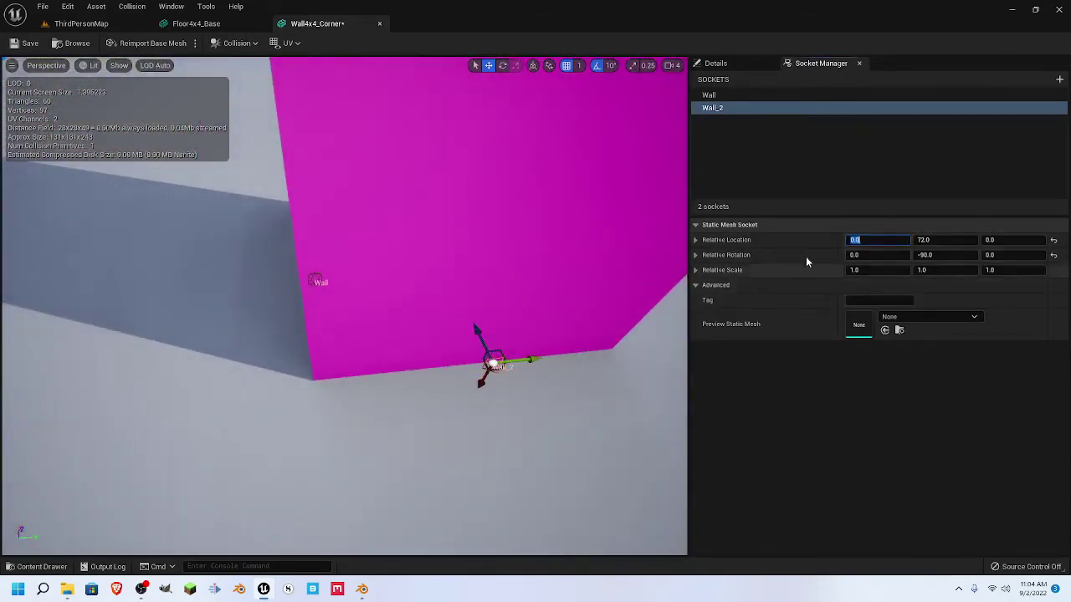
- Move the Wall_2 socket inward along X to about 12
{"action": "right_click_drag", "start_coordinate": [585, 339], "coordinate": [387, 362]}
{"action": "key", "text": "s"}
{"action": "right_click_drag", "start_coordinate": [344, 306], "coordinate": [408, 252]}
{"action": "left_click_drag", "start_coordinate": [403, 328], "coordinate": [616, 345]}
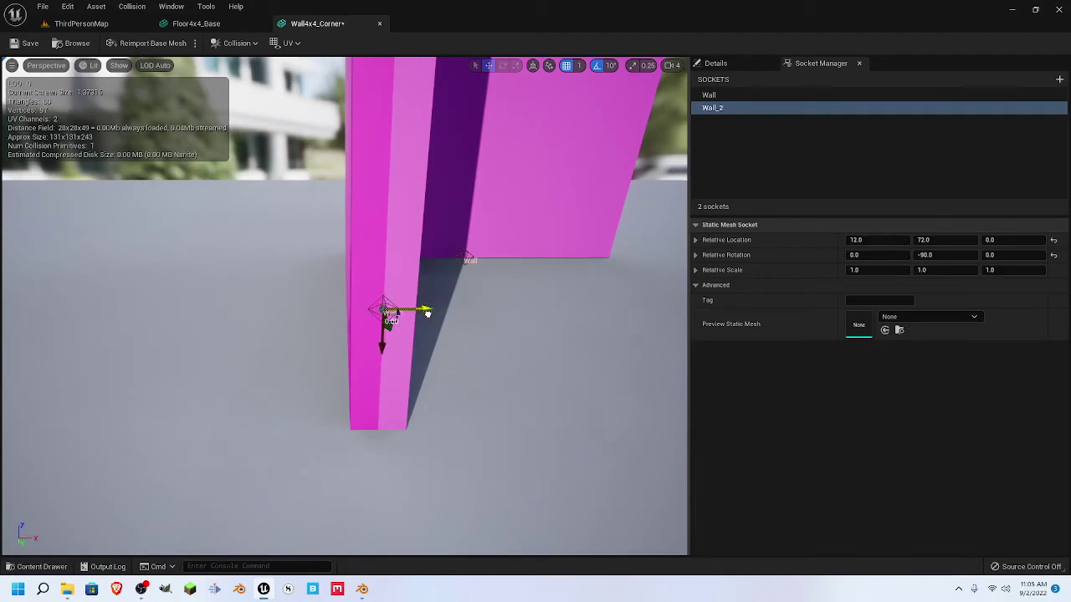
- Raise the Wall_2 socket to a Z location of 1, near the wall's bottom edge
{"action": "right_click_drag", "start_coordinate": [428, 314], "coordinate": [404, 322]}
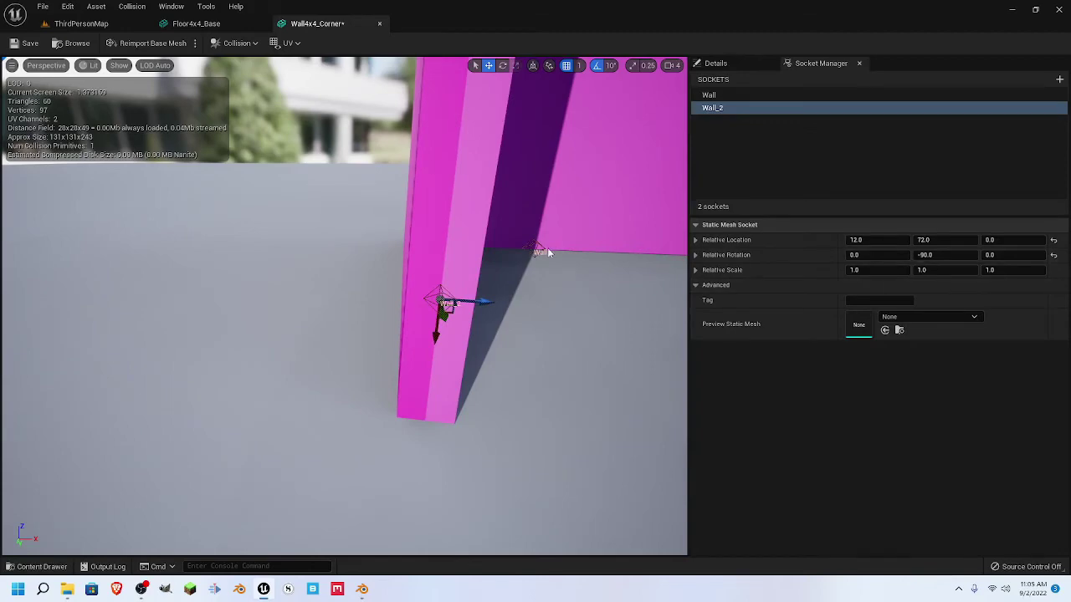
{"action": "right_click_drag", "start_coordinate": [423, 330], "coordinate": [472, 309]}
{"action": "key", "text": "q"}
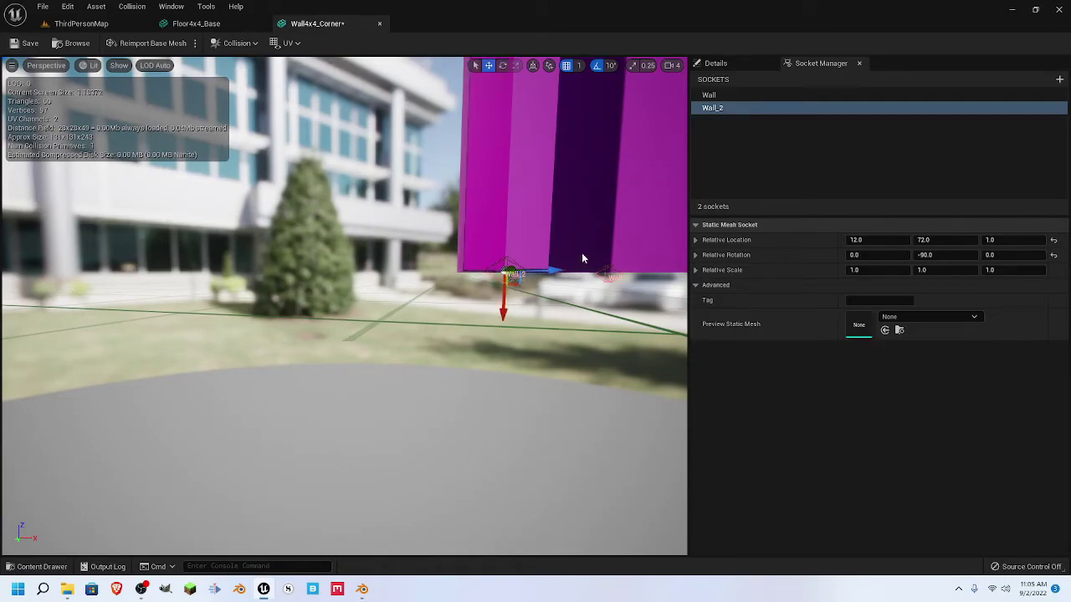
- Set the Wall_2 socket's Y location to 61 and check its placement against the Wall socket
{"action": "right_click_drag", "start_coordinate": [558, 273], "coordinate": [587, 337]}
{"action": "key", "text": "d"}
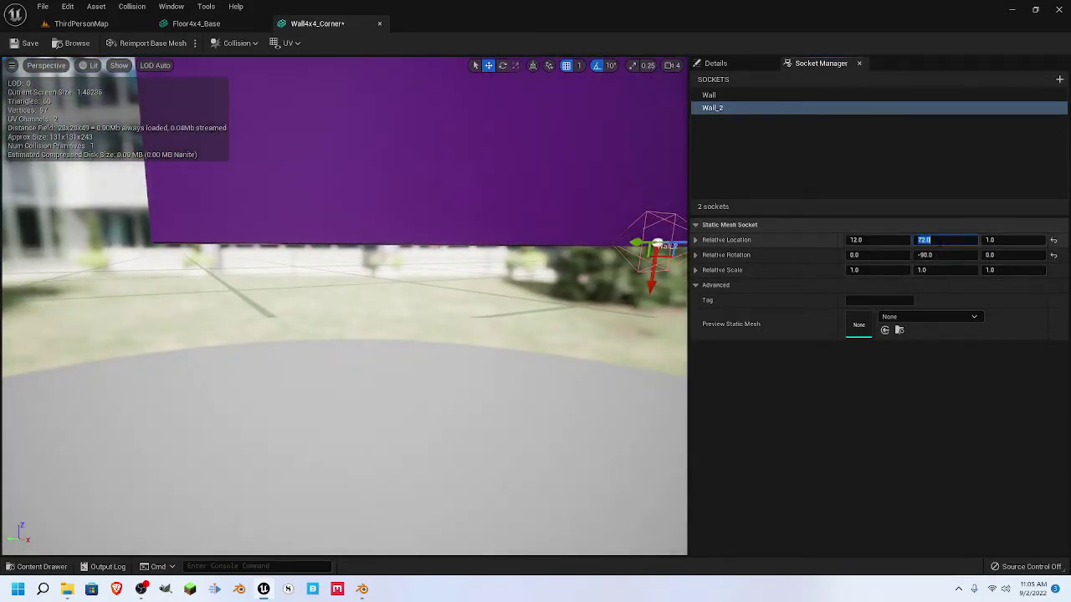
{"action": "right_click_drag", "start_coordinate": [679, 301], "coordinate": [757, 297]}
{"action": "right_click_drag", "start_coordinate": [559, 284], "coordinate": [579, 314]}
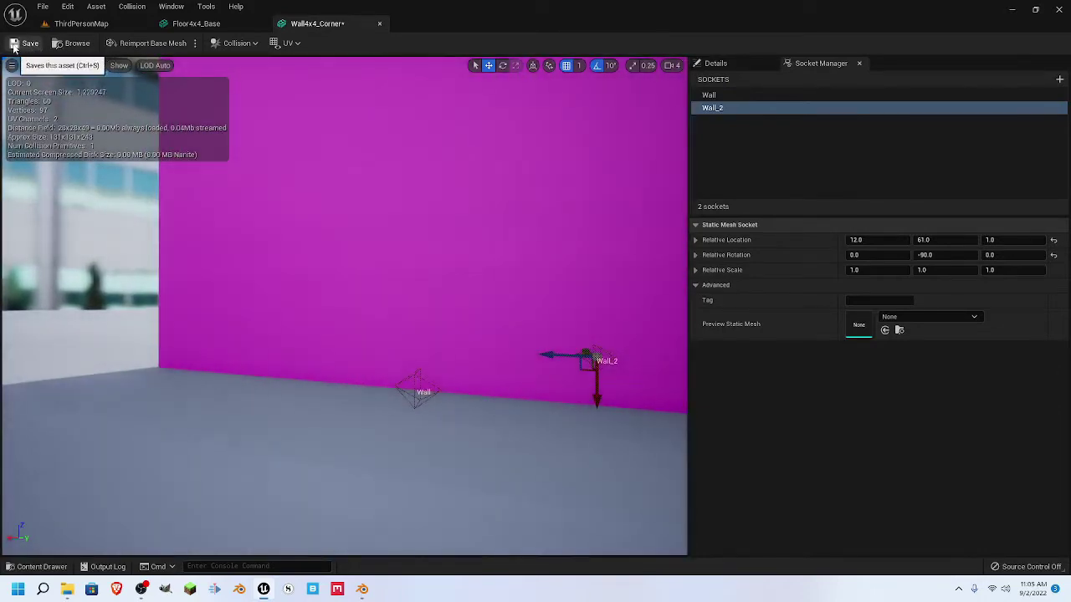
- In the ThirdPersonMap level, move the corner wall and the small floor base to open ground near each other
{"action": "left_click", "coordinate": [81, 23]}
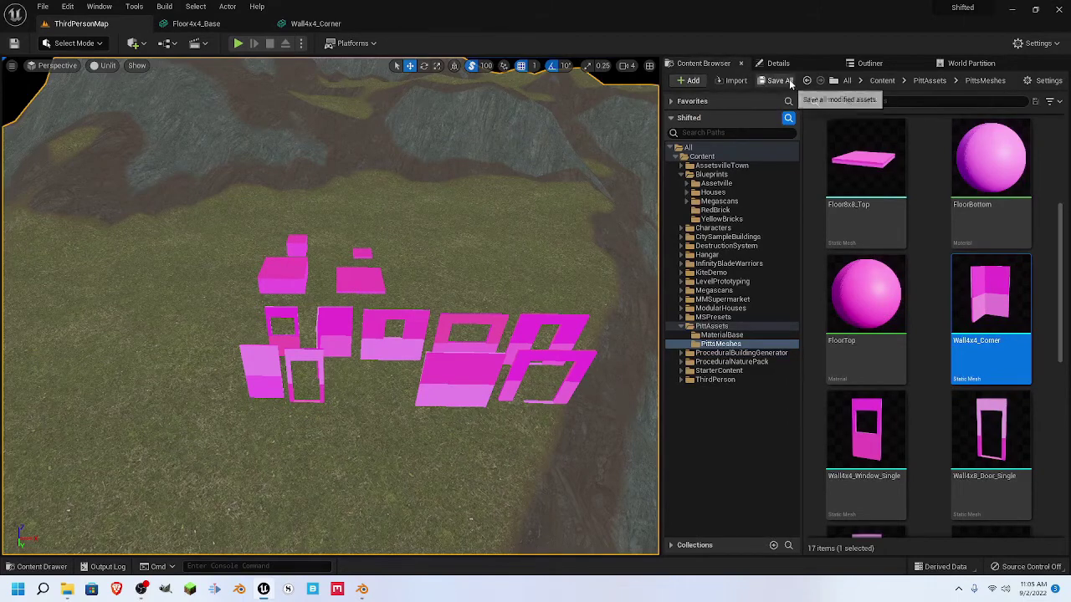
{"action": "left_click", "coordinate": [342, 336]}
{"action": "left_click_drag", "start_coordinate": [366, 357], "coordinate": [167, 324]}
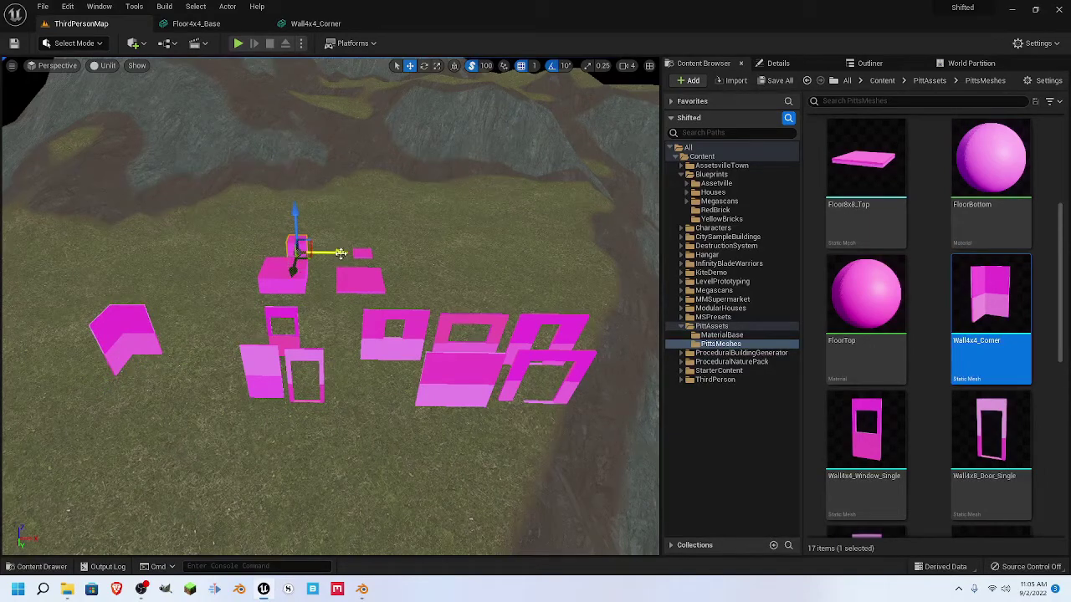
{"action": "key", "text": "a"}
{"action": "right_click_drag", "start_coordinate": [154, 307], "coordinate": [382, 302]}
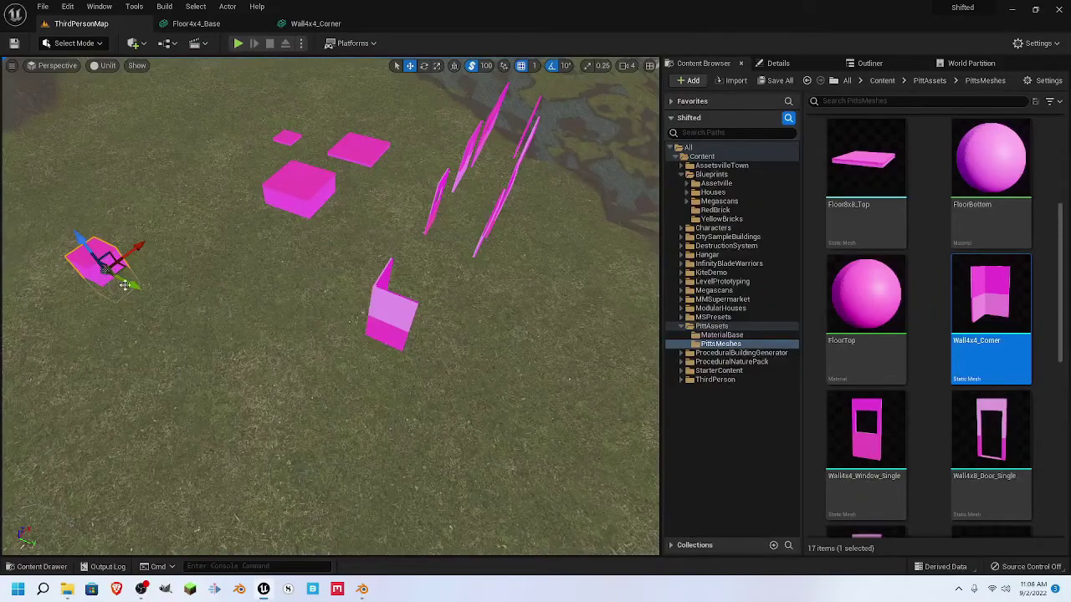
{"action": "left_click_drag", "start_coordinate": [131, 286], "coordinate": [344, 397]}
- Raise the corner wall and snap it onto the top of the small floor base, aligned with the base's outer edges
{"action": "right_click_drag", "start_coordinate": [408, 362], "coordinate": [284, 331]}
{"action": "key", "text": "d"}
{"action": "right_click_drag", "start_coordinate": [418, 326], "coordinate": [470, 337]}
{"action": "left_click_drag", "start_coordinate": [461, 262], "coordinate": [453, 202]}
{"action": "left_click_drag", "start_coordinate": [503, 244], "coordinate": [322, 251]}
{"action": "right_click_drag", "start_coordinate": [323, 253], "coordinate": [317, 286]}
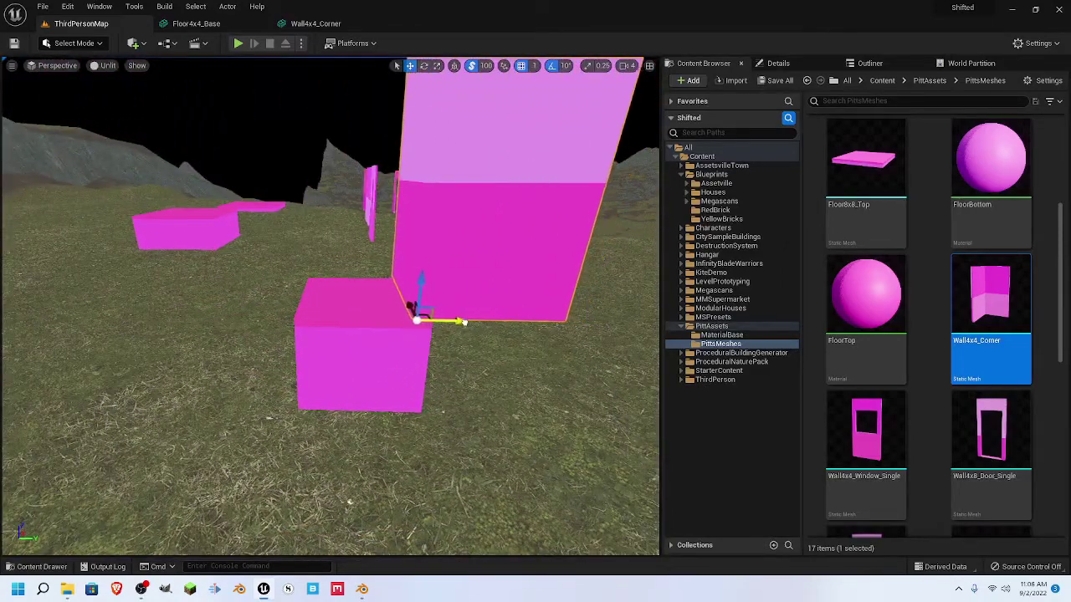
{"action": "left_click_drag", "start_coordinate": [435, 321], "coordinate": [350, 333]}
{"action": "right_click_drag", "start_coordinate": [347, 344], "coordinate": [83, 426]}
{"action": "right_click_drag", "start_coordinate": [376, 377], "coordinate": [364, 351]}
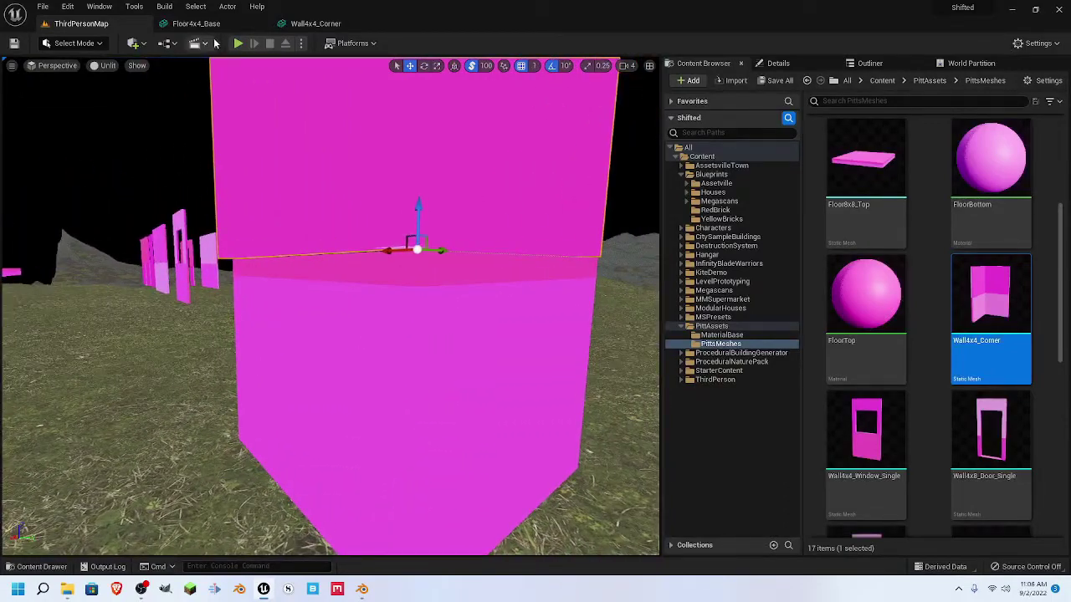
- Examine the Wall and Wall_2 socket positions on the Wall4x4_Corner mesh from below
{"action": "left_click", "coordinate": [317, 23]}
{"action": "right_click_drag", "start_coordinate": [449, 293], "coordinate": [592, 367]}
{"action": "right_click_drag", "start_coordinate": [465, 335], "coordinate": [469, 322]}
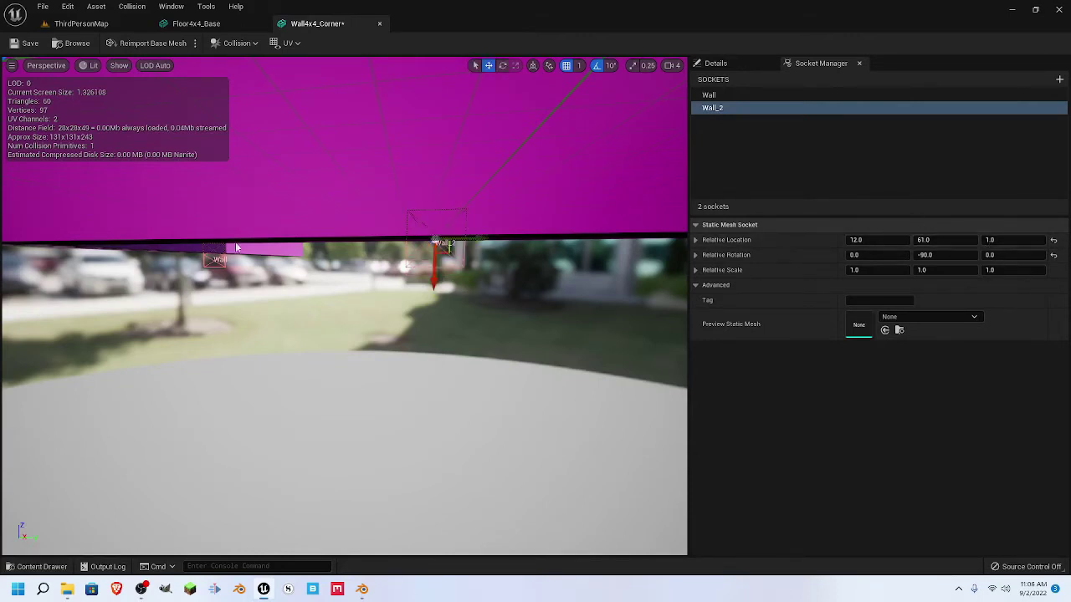
{"action": "left_click", "coordinate": [215, 251]}
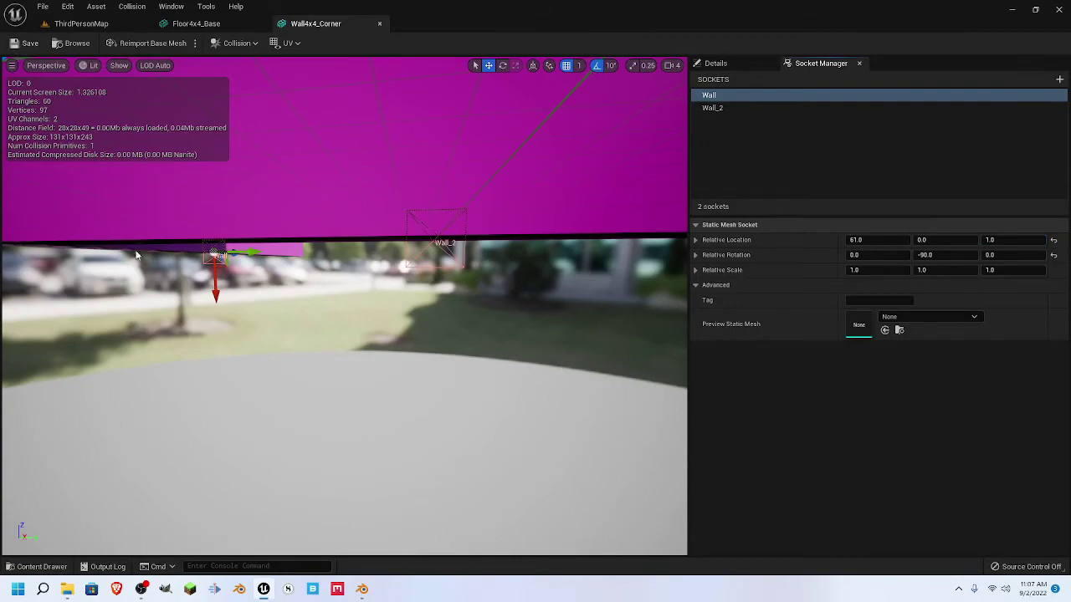
- Try lifting the corner wall off the floor base in the level, and undo the move
{"action": "left_click", "coordinate": [81, 24]}
{"action": "left_click_drag", "start_coordinate": [419, 211], "coordinate": [420, 189]}
{"action": "key", "text": "ctrl+z"}
- Move the plain single-width wall away from the other wall pieces and over toward the small floor base
{"action": "right_click_drag", "start_coordinate": [378, 244], "coordinate": [594, 241]}
{"action": "right_click_drag", "start_coordinate": [462, 266], "coordinate": [539, 255]}
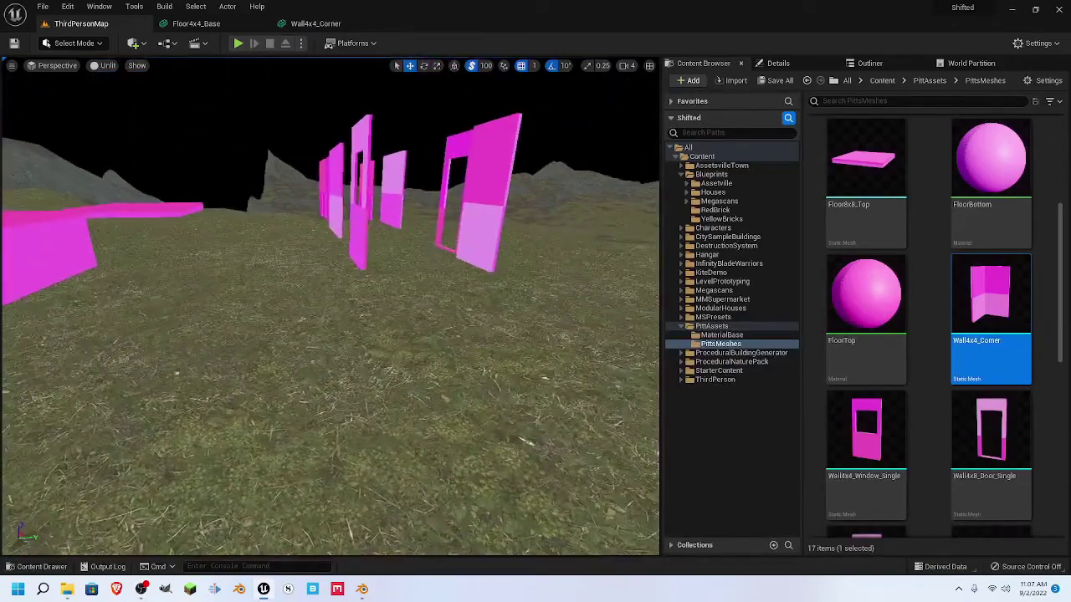
{"action": "right_click_drag", "start_coordinate": [343, 258], "coordinate": [392, 210]}
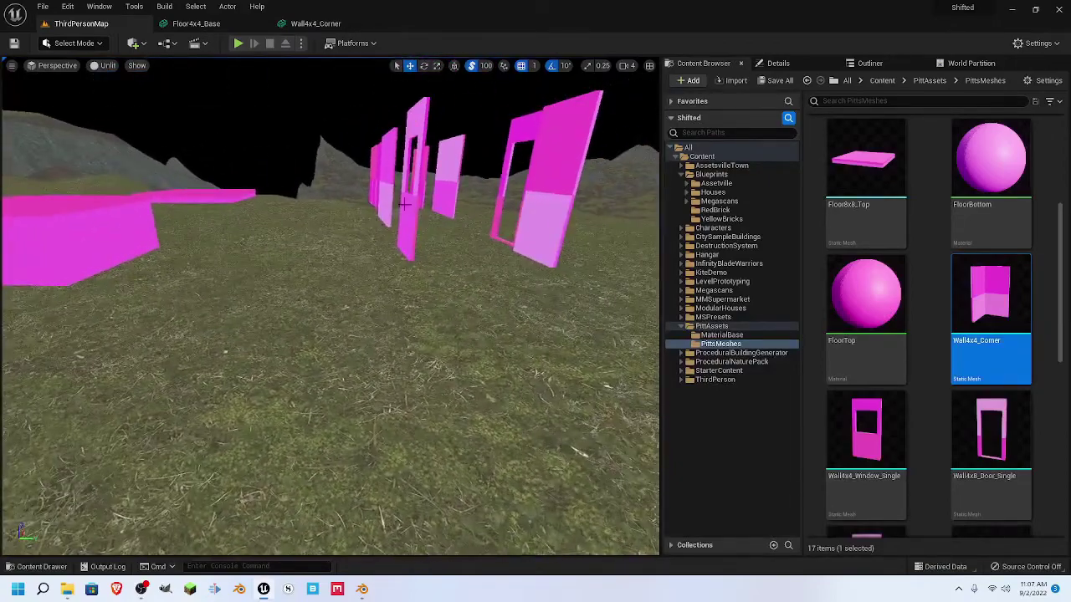
{"action": "right_click_drag", "start_coordinate": [525, 230], "coordinate": [371, 199]}
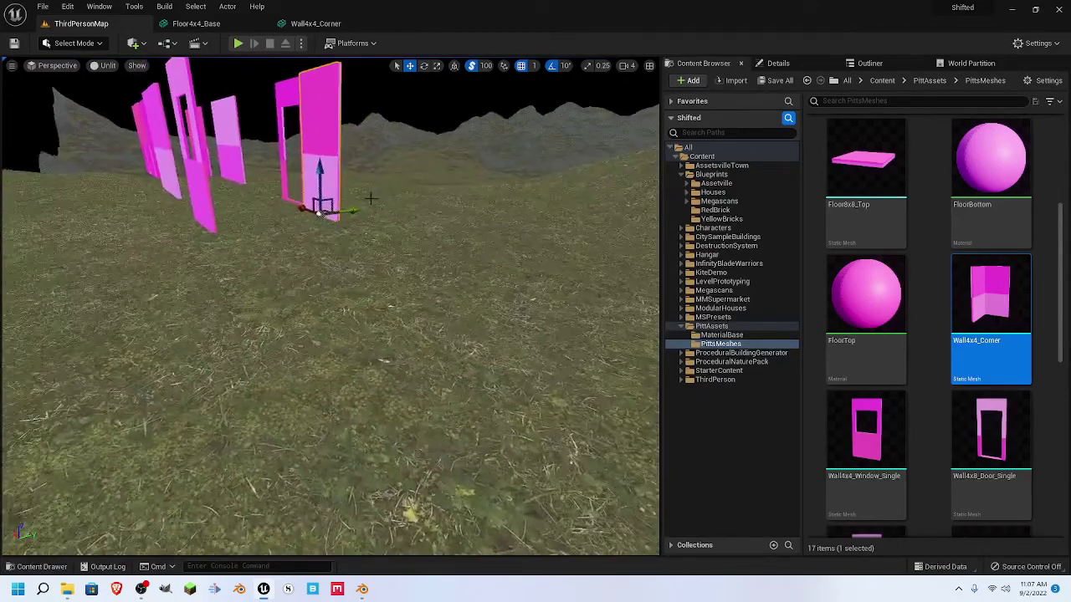
{"action": "left_click_drag", "start_coordinate": [297, 208], "coordinate": [509, 296]}
{"action": "right_click_drag", "start_coordinate": [509, 296], "coordinate": [510, 296]}
{"action": "left_click_drag", "start_coordinate": [204, 334], "coordinate": [329, 362]}
{"action": "right_click_drag", "start_coordinate": [532, 389], "coordinate": [533, 390]}
- Move the corner wall off the small floor base and set it aside
{"action": "left_click", "coordinate": [608, 314]}
{"action": "key", "text": "f"}
{"action": "left_click_drag", "start_coordinate": [392, 283], "coordinate": [640, 192]}
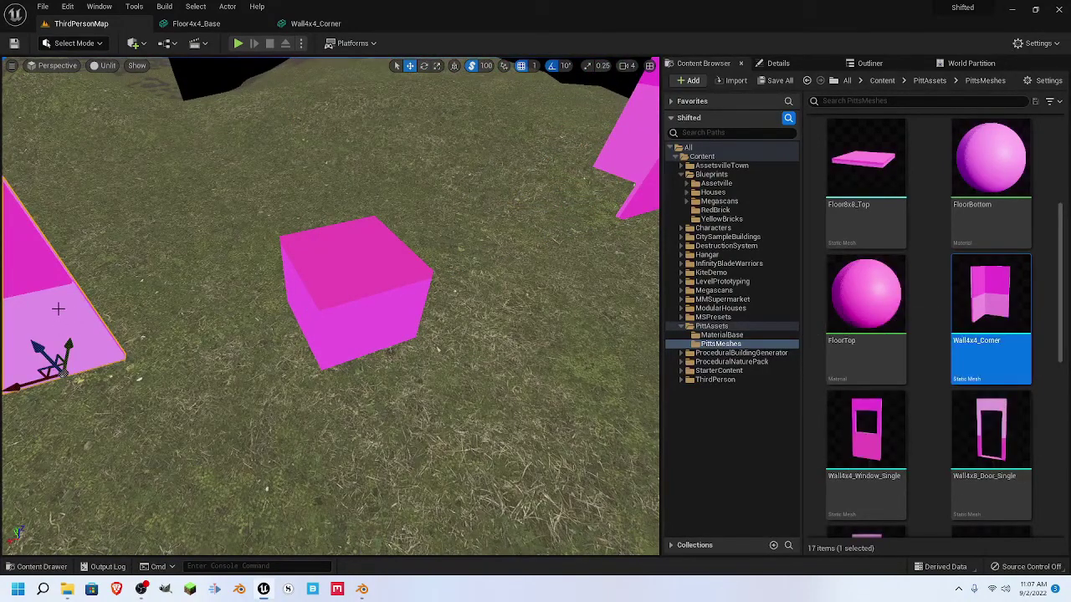
- Locate the plain single-width wall's mesh asset from the level and open Wall4x8Base for editing
{"action": "scroll", "coordinate": [861, 391], "scroll_direction": "down", "scroll_amount": 3}
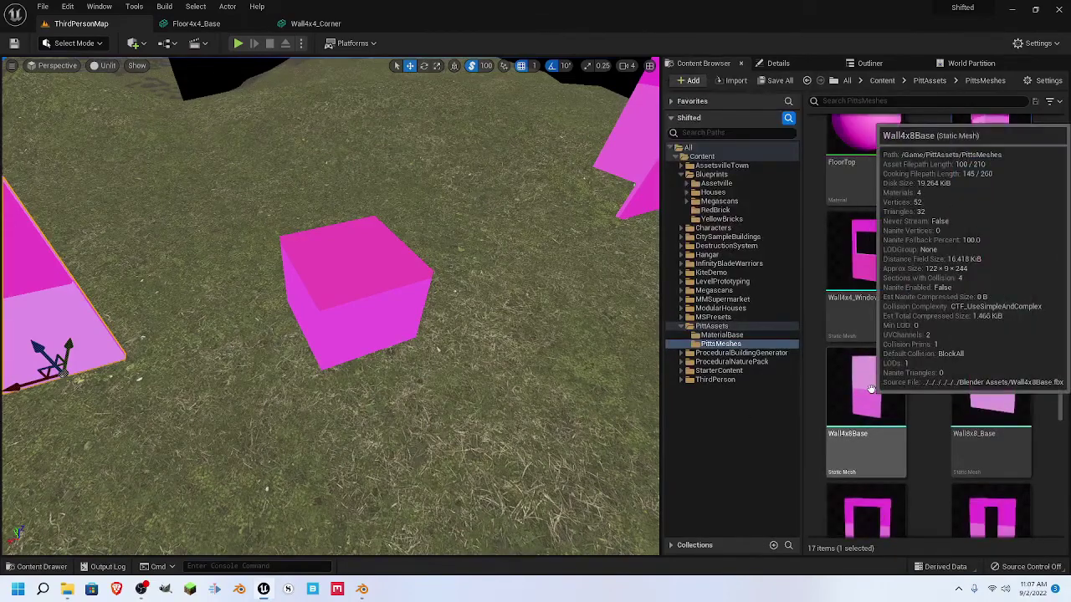
{"action": "right_click_drag", "start_coordinate": [392, 384], "coordinate": [351, 334]}
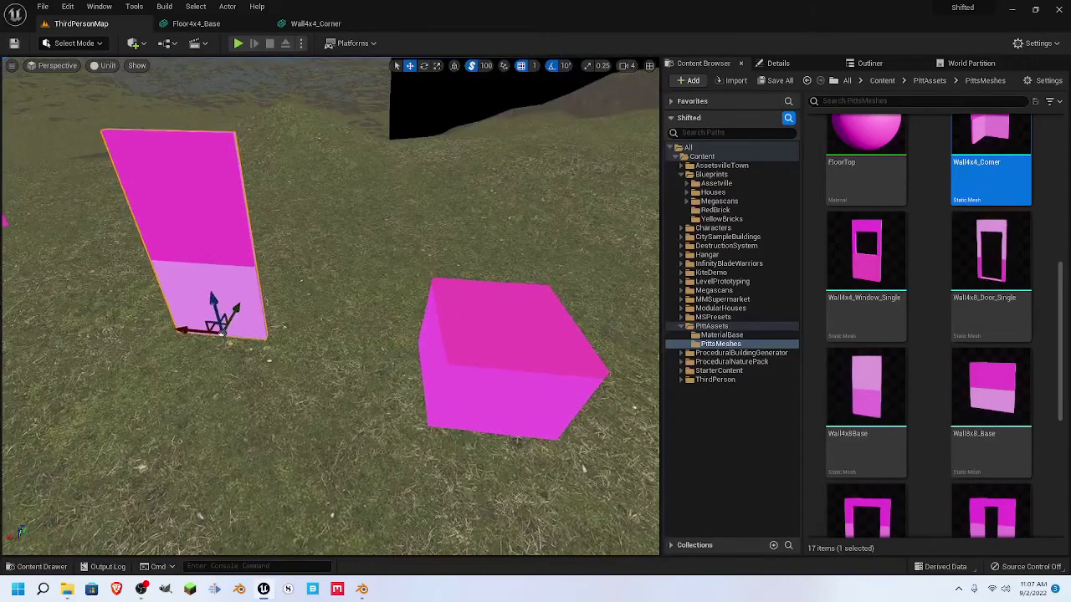
{"action": "right_click", "coordinate": [199, 233]}
{"action": "left_click", "coordinate": [243, 257]}
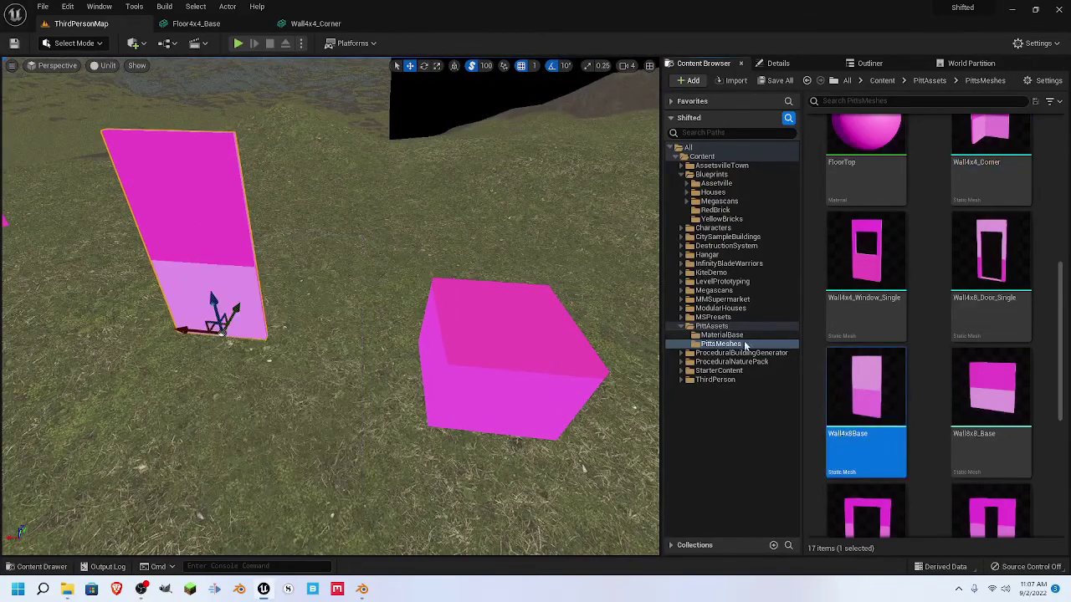
{"action": "double_click", "coordinate": [877, 393]}
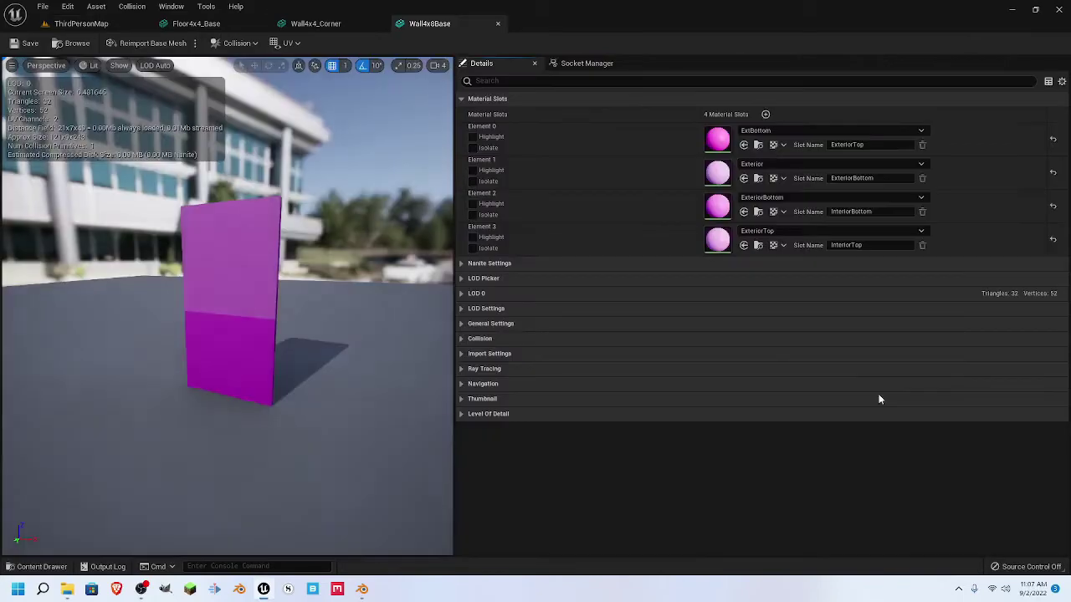
- Add a socket named Wall to the Wall4x8Base mesh
{"action": "left_click", "coordinate": [585, 63]}
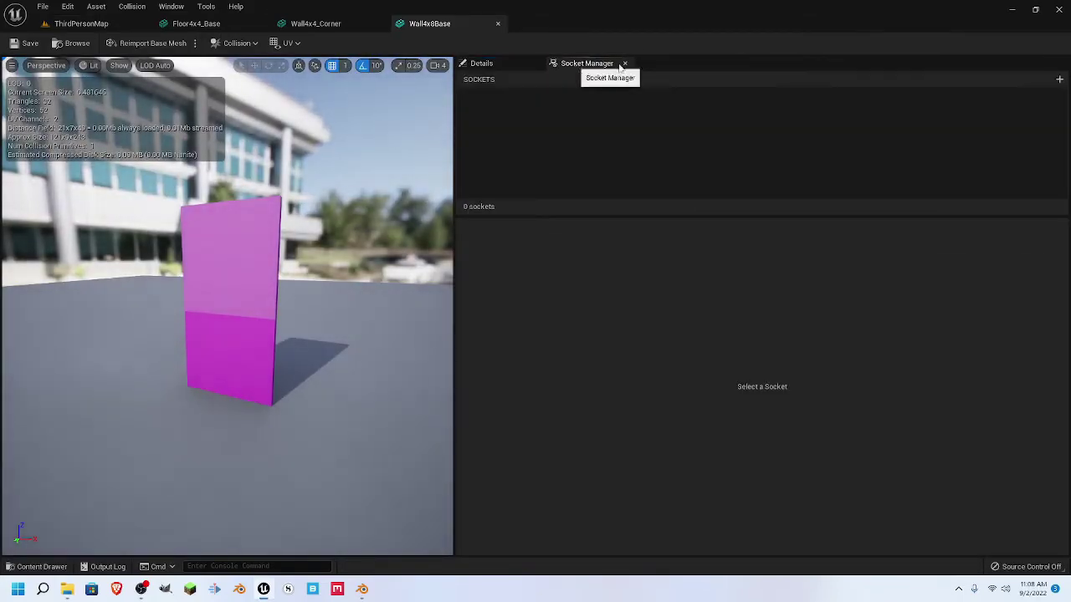
{"action": "left_click", "coordinate": [1060, 79]}
{"action": "type", "text": "Wall"}
{"action": "key", "text": "Return"}
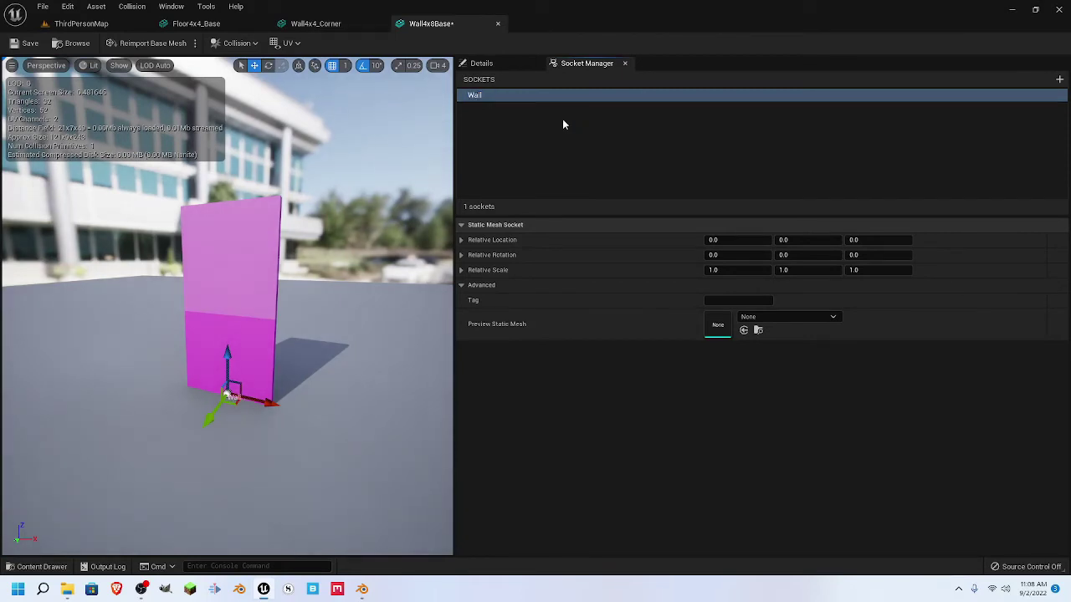
- Set the Wall socket's Y rotation to -90 and check its placement under the wall's bottom edge
{"action": "left_click", "coordinate": [1053, 257]}
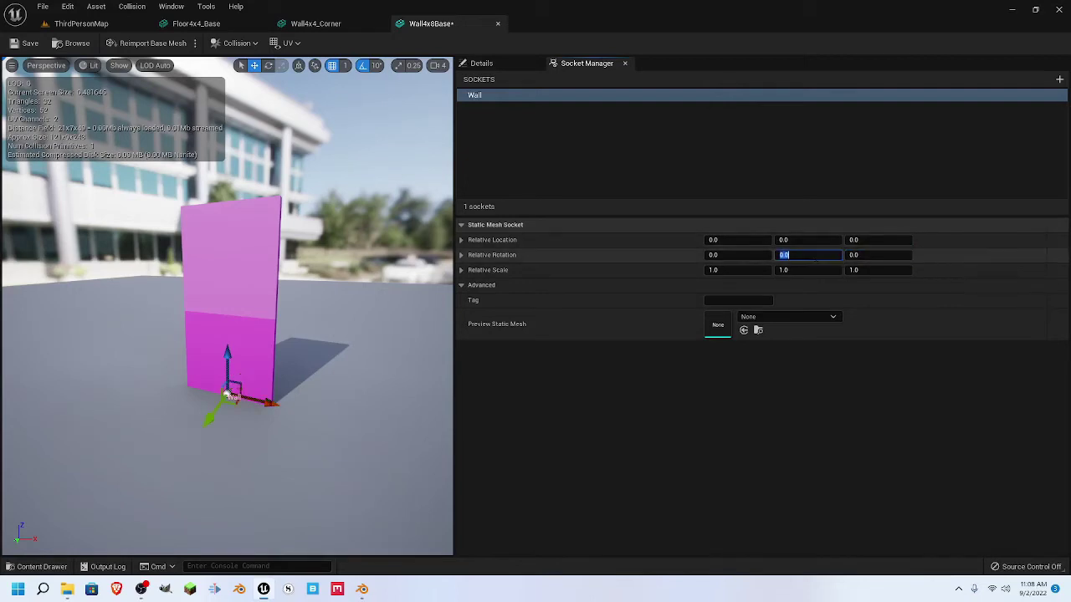
{"action": "key", "text": "Return"}
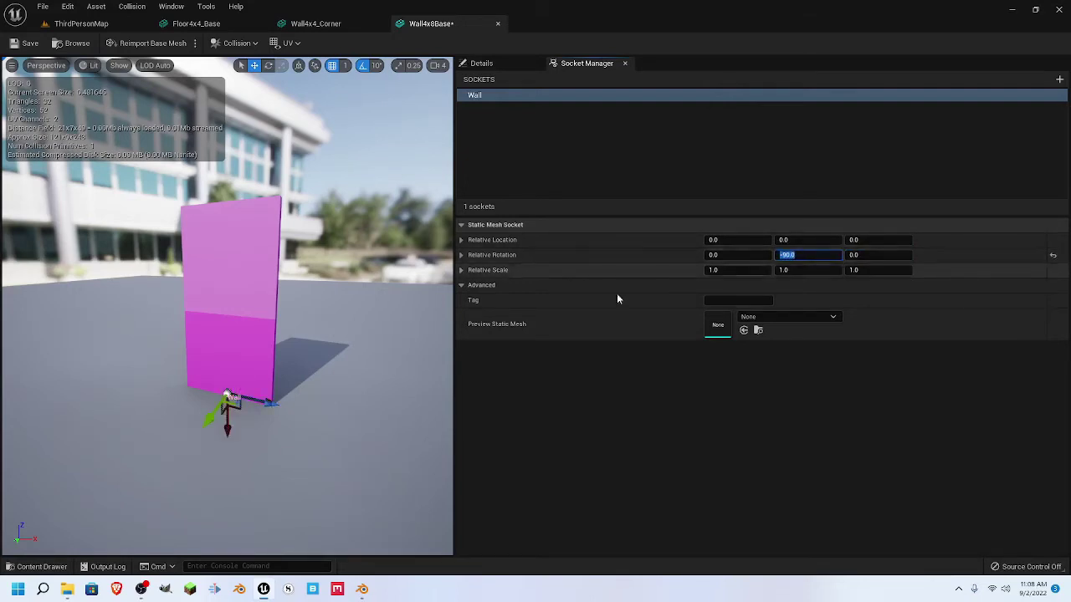
{"action": "right_click_drag", "start_coordinate": [402, 381], "coordinate": [510, 375]}
{"action": "key", "text": "a"}
{"action": "key", "text": "d"}
{"action": "right_click_drag", "start_coordinate": [251, 377], "coordinate": [270, 376]}
{"action": "right_click_drag", "start_coordinate": [223, 325], "coordinate": [186, 308]}
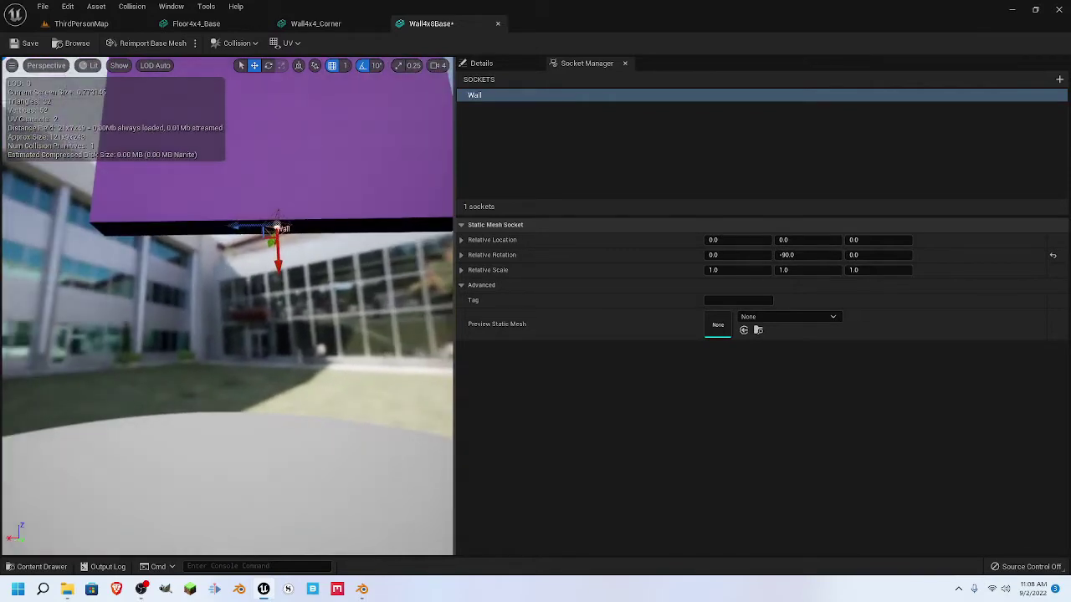
- Save the Wall4x8Base mesh and all modified actors in the ThirdPersonMap level
{"action": "left_click", "coordinate": [24, 43]}
{"action": "left_click", "coordinate": [77, 24]}
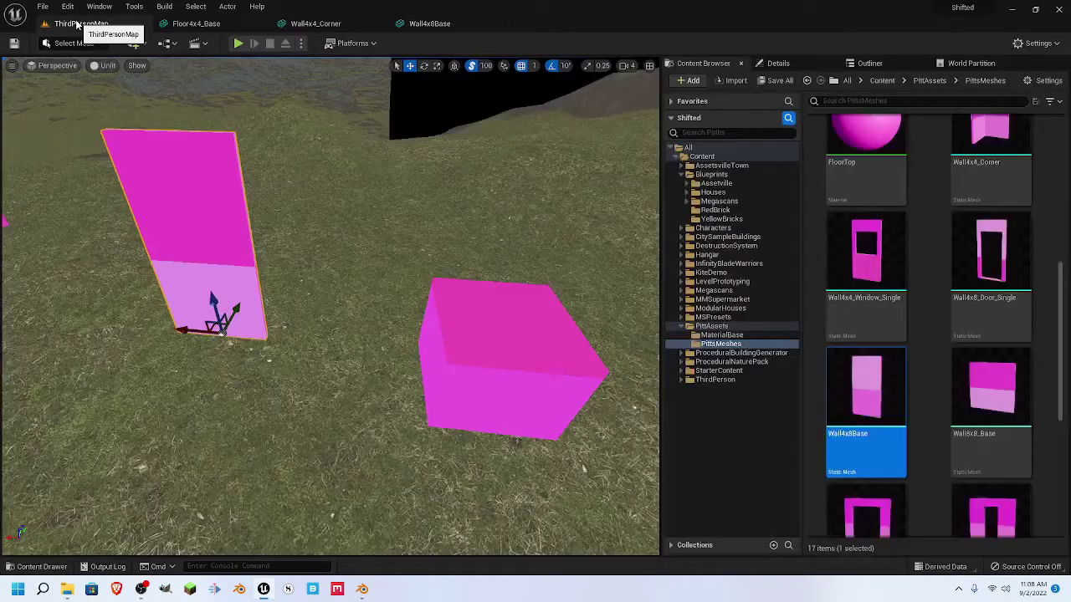
{"action": "left_click", "coordinate": [775, 81]}
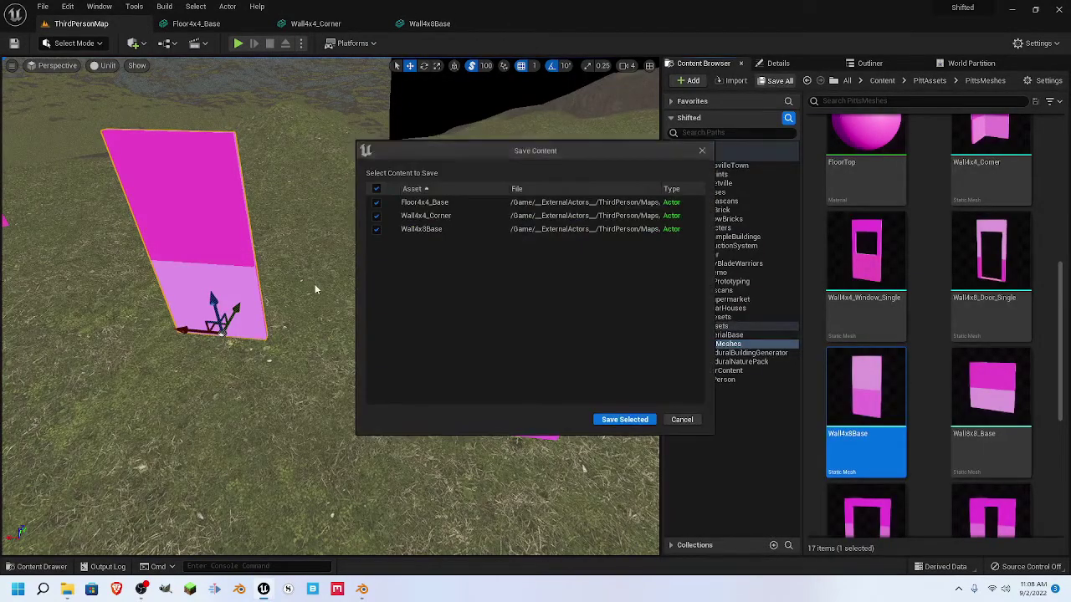
{"action": "left_click", "coordinate": [624, 419]}
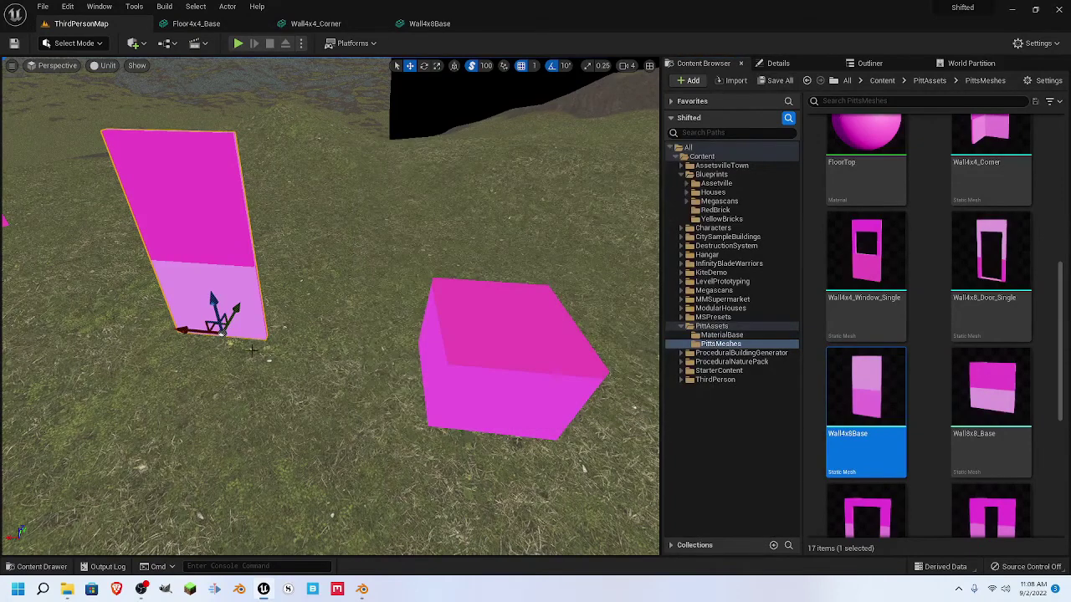
- Snap the plain wall onto the edge of the small floor base, and duplicate the base alongside the original
{"action": "left_click_drag", "start_coordinate": [171, 329], "coordinate": [498, 233]}
{"action": "right_click_drag", "start_coordinate": [420, 304], "coordinate": [478, 285]}
{"action": "left_click", "coordinate": [491, 413]}
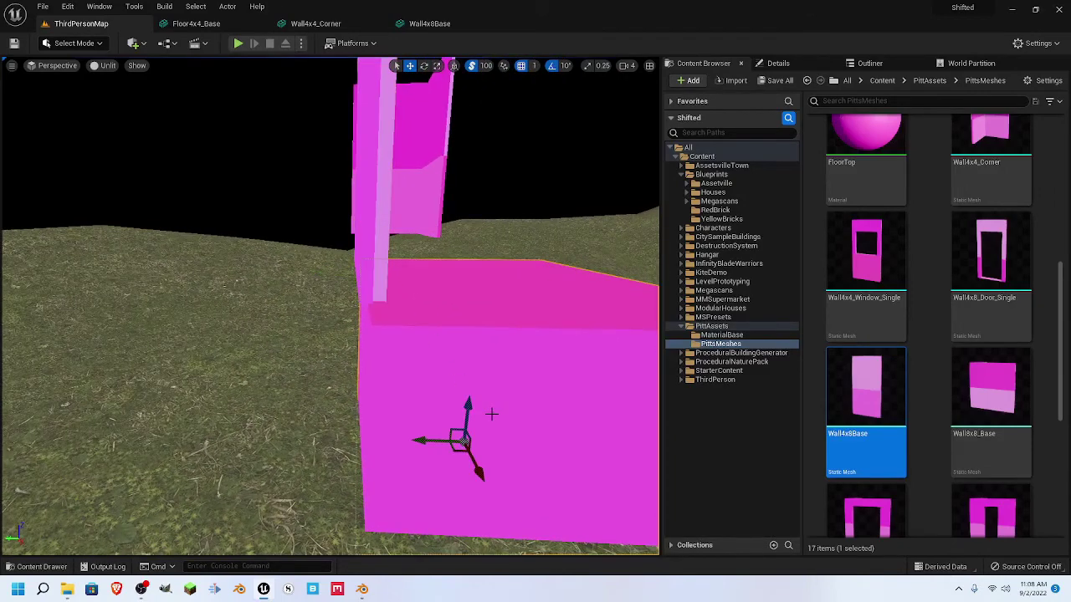
{"action": "left_click_drag", "start_coordinate": [418, 439], "coordinate": [168, 407], "text": "alt"}
{"action": "right_click_drag", "start_coordinate": [250, 376], "coordinate": [326, 364]}
{"action": "right_click_drag", "start_coordinate": [280, 308], "coordinate": [446, 348]}
- Duplicate the plain wall across the floor onto the opposite edge of the neighbouring base
{"action": "left_click", "coordinate": [456, 283]}
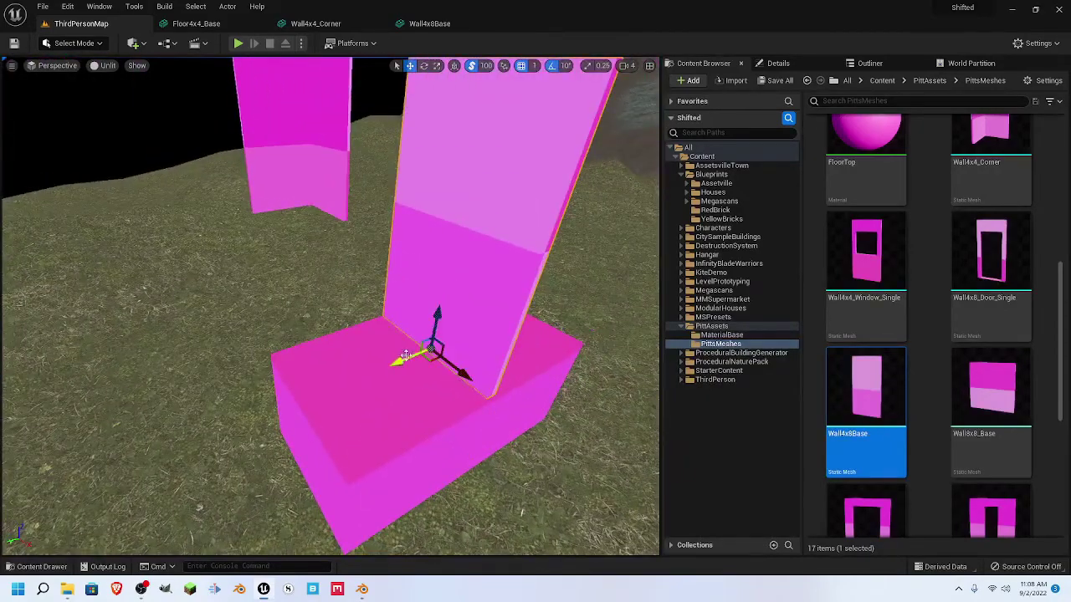
{"action": "left_click_drag", "start_coordinate": [398, 362], "coordinate": [335, 390]}
{"action": "key", "text": "ctrl+z"}
{"action": "left_click_drag", "start_coordinate": [398, 360], "coordinate": [335, 398]}
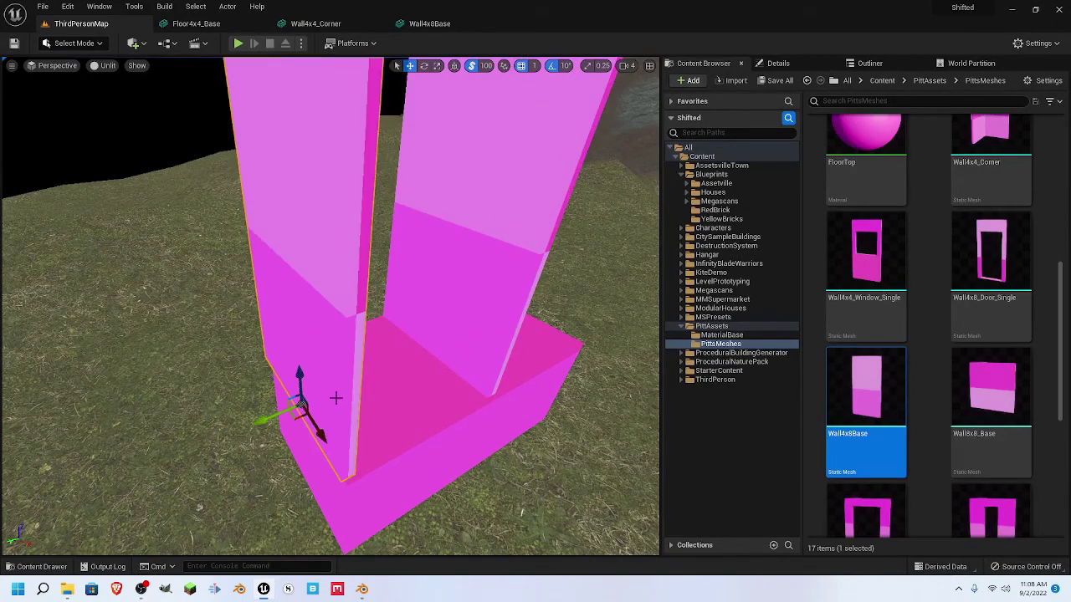
- Rotate the duplicated wall a quarter turn about the vertical axis and move it toward the floor base's adjacent edge
{"action": "right_click_drag", "start_coordinate": [377, 391], "coordinate": [354, 401]}
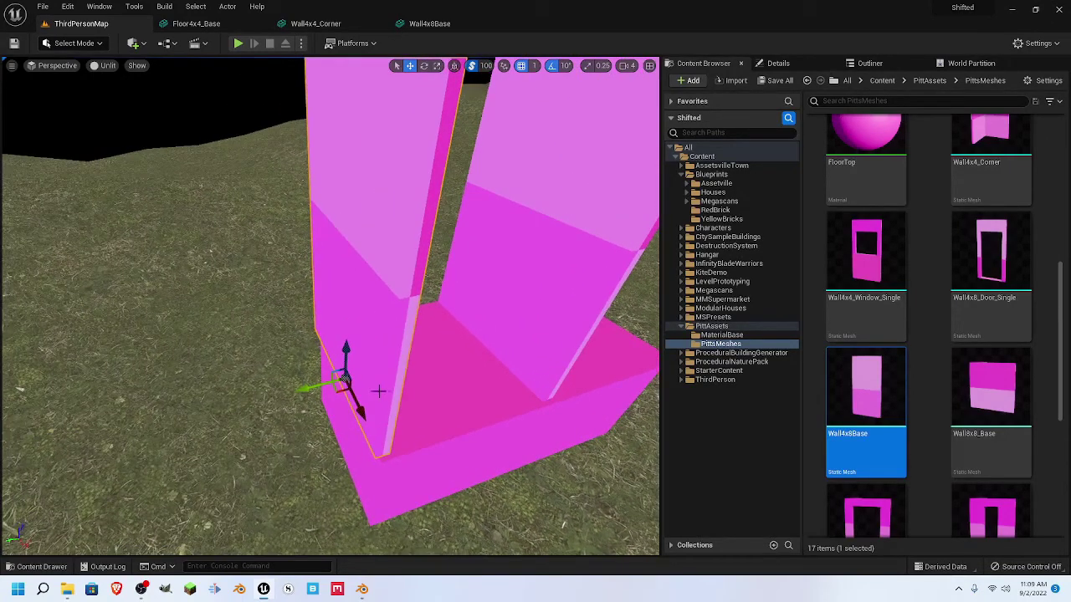
{"action": "key", "text": "e"}
{"action": "left_click_drag", "start_coordinate": [361, 428], "coordinate": [372, 433]}
{"action": "key", "text": "w"}
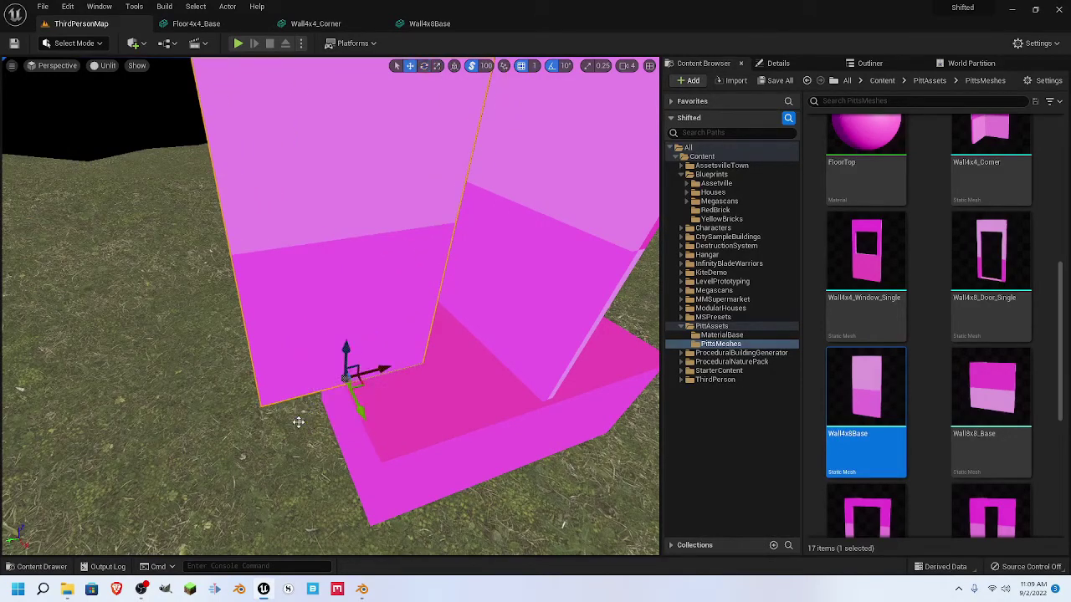
{"action": "left_click_drag", "start_coordinate": [357, 409], "coordinate": [315, 339]}
- Move the corner wall onto the floor base's outer corner and align it with the adjoining walls
{"action": "mouse_move", "coordinate": [346, 352]}
{"action": "right_mouse_down"}
{"action": "mouse_move", "coordinate": [352, 372]}
{"action": "mouse_move", "coordinate": [259, 398]}
{"action": "mouse_move", "coordinate": [234, 335]}
{"action": "mouse_move", "coordinate": [293, 368]}
{"action": "mouse_move", "coordinate": [326, 347]}
{"action": "mouse_move", "coordinate": [360, 376]}
{"action": "mouse_move", "coordinate": [364, 352]}
{"action": "mouse_move", "coordinate": [322, 356]}
{"action": "mouse_move", "coordinate": [366, 352]}
{"action": "right_mouse_up"}
{"action": "right_click_drag", "start_coordinate": [284, 355], "coordinate": [251, 353]}
{"action": "right_click_drag", "start_coordinate": [316, 360], "coordinate": [188, 335]}
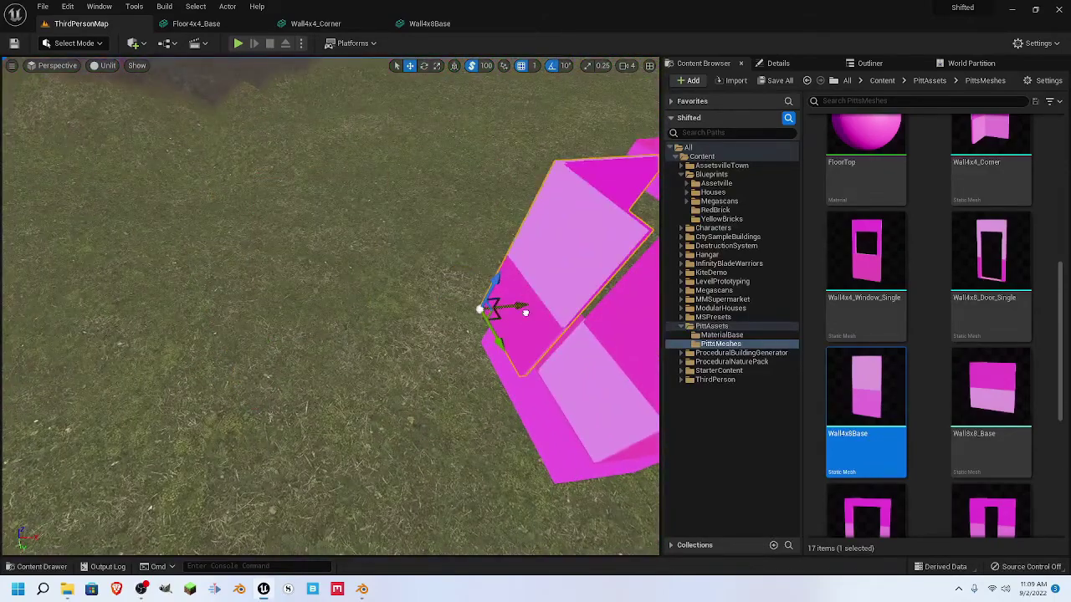
{"action": "right_click_drag", "start_coordinate": [188, 334], "coordinate": [249, 363]}
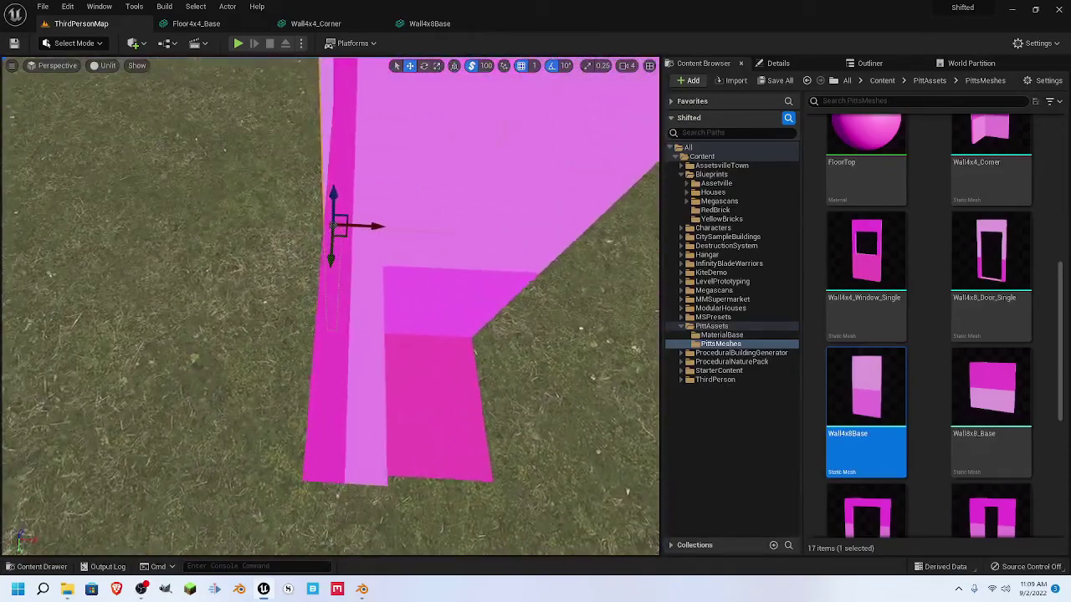
{"action": "right_click_drag", "start_coordinate": [357, 323], "coordinate": [428, 343]}
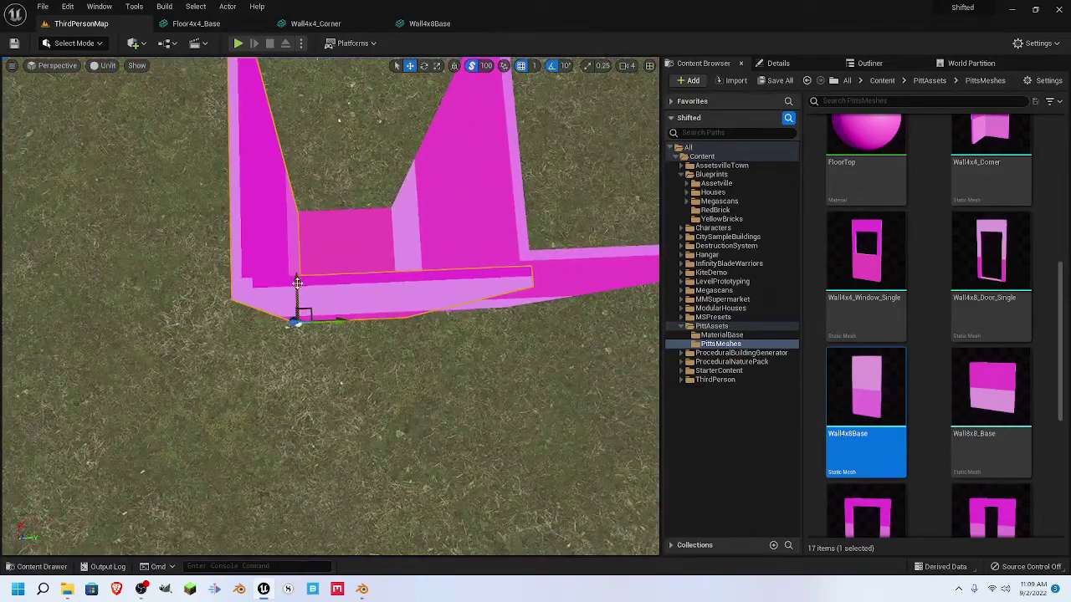
{"action": "mouse_move", "coordinate": [297, 275]}
{"action": "left_mouse_down"}
{"action": "mouse_move", "coordinate": [297, 258]}
{"action": "mouse_move", "coordinate": [299, 269]}
{"action": "left_mouse_up"}
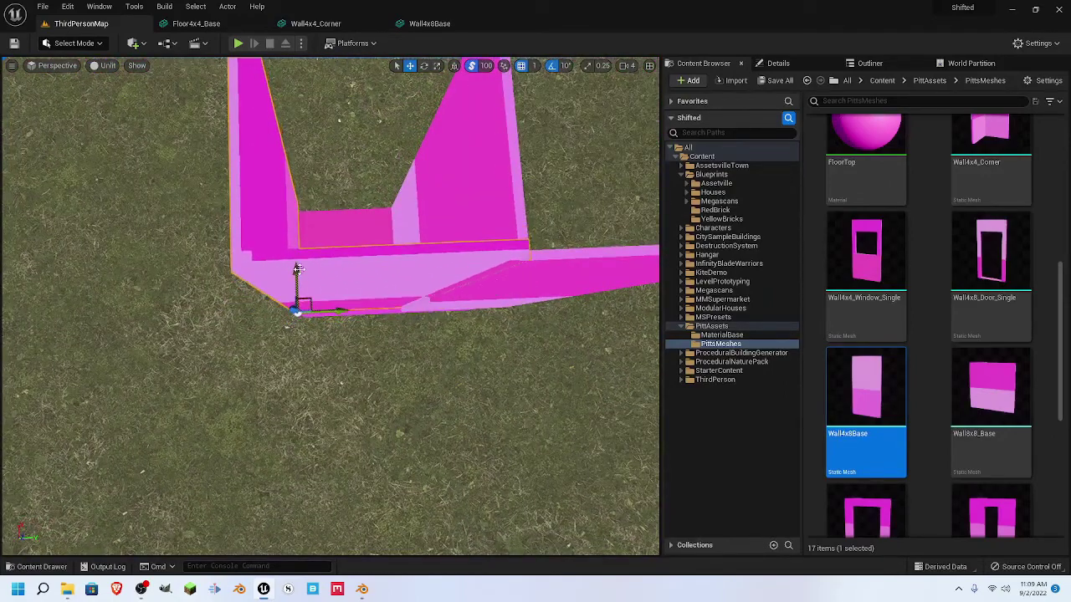
{"action": "right_click_drag", "start_coordinate": [300, 276], "coordinate": [297, 280]}
{"action": "left_click_drag", "start_coordinate": [303, 356], "coordinate": [314, 359]}
{"action": "right_click_drag", "start_coordinate": [397, 356], "coordinate": [404, 363]}
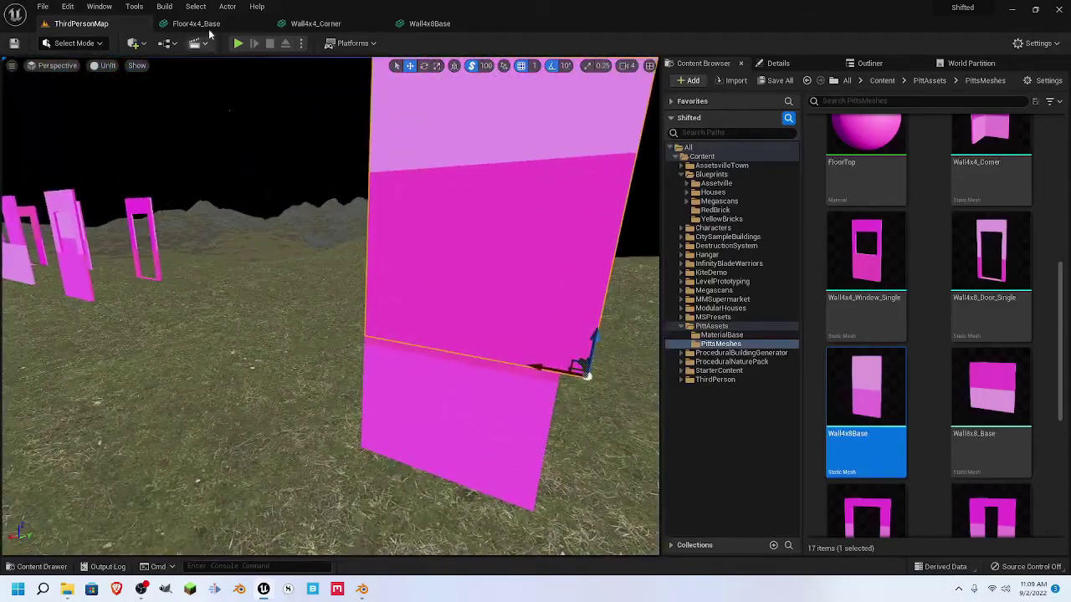
- Review the sockets set up on the Floor4x4_Base, Wall4x4_Corner and Wall4x8Base meshes
{"action": "left_click", "coordinate": [205, 23]}
{"action": "left_click", "coordinate": [335, 23]}
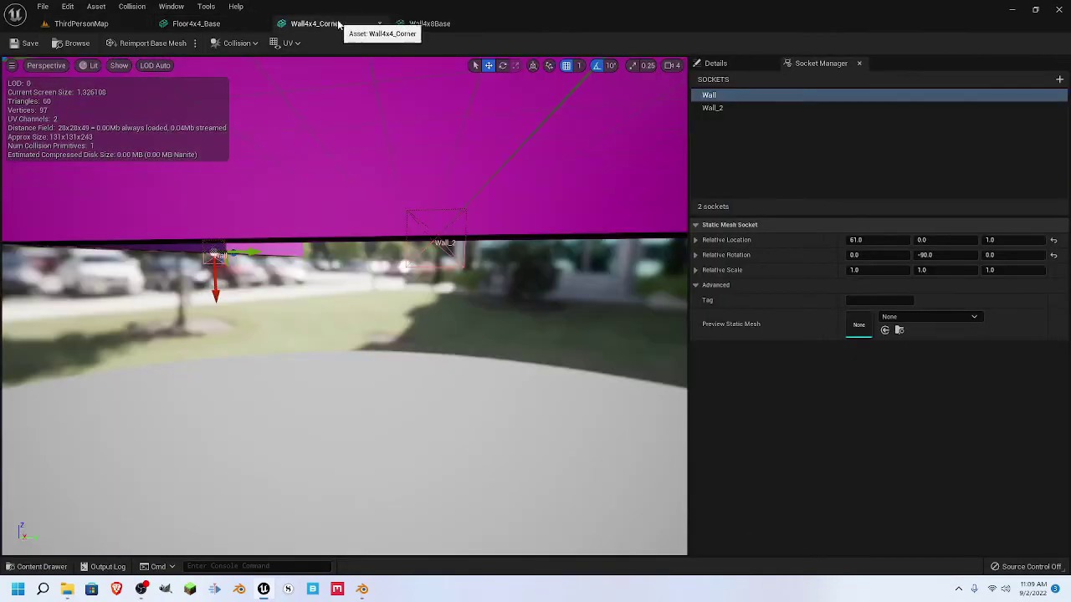
{"action": "left_click", "coordinate": [423, 23]}
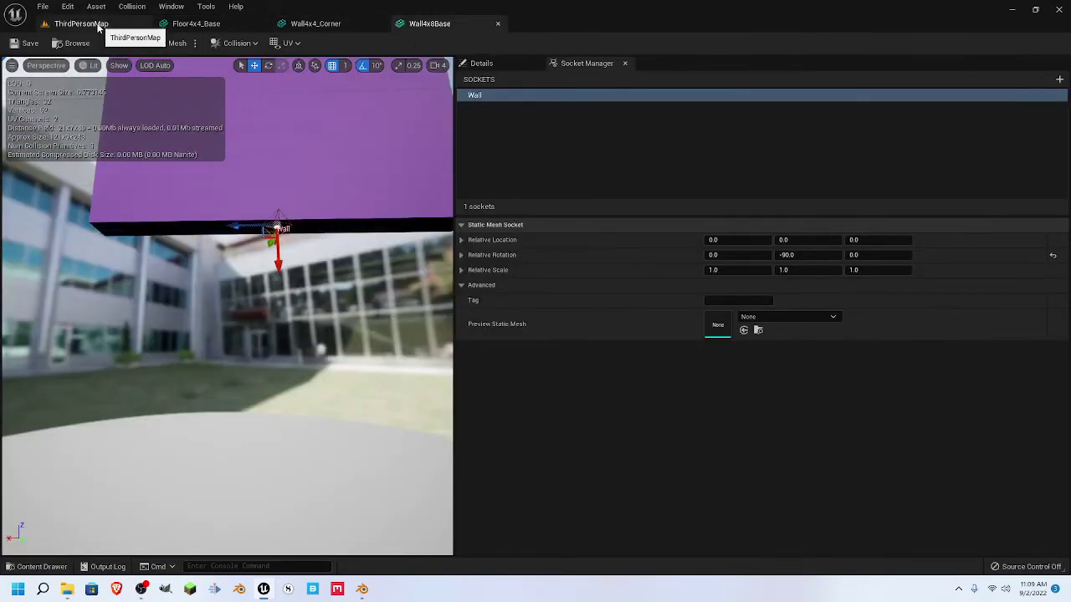
- Compare the socket positions and axes on the Wall4x8Base and Wall4x4_Corner meshes with how the walls sit on the floor base in the level
{"action": "left_click", "coordinate": [101, 25]}
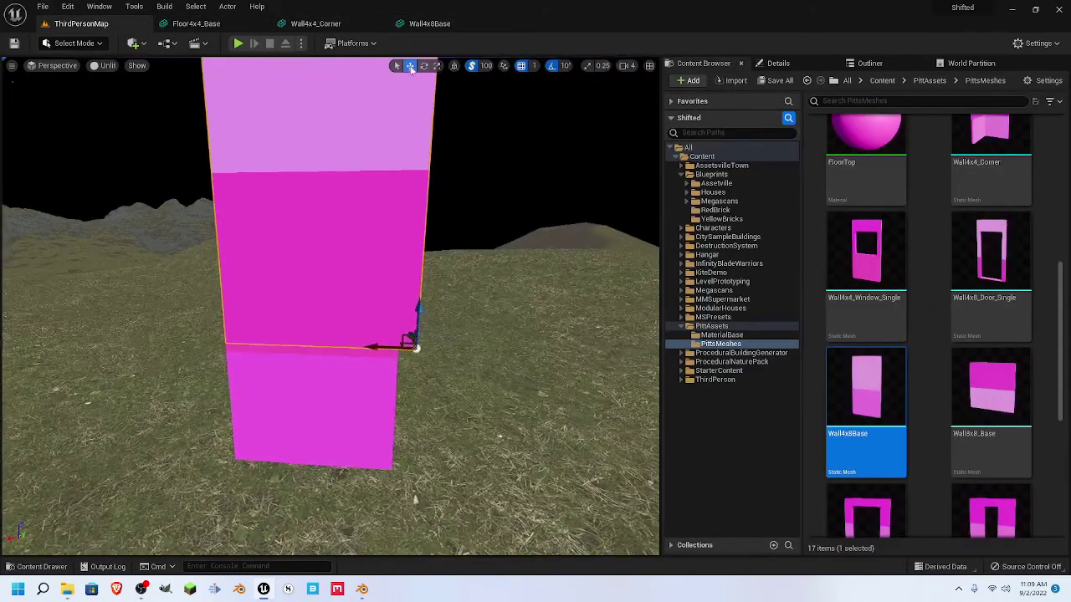
{"action": "left_click", "coordinate": [429, 23]}
{"action": "scroll", "coordinate": [316, 238], "scroll_direction": "down", "scroll_amount": 5}
{"action": "right_click_drag", "start_coordinate": [316, 238], "coordinate": [318, 266]}
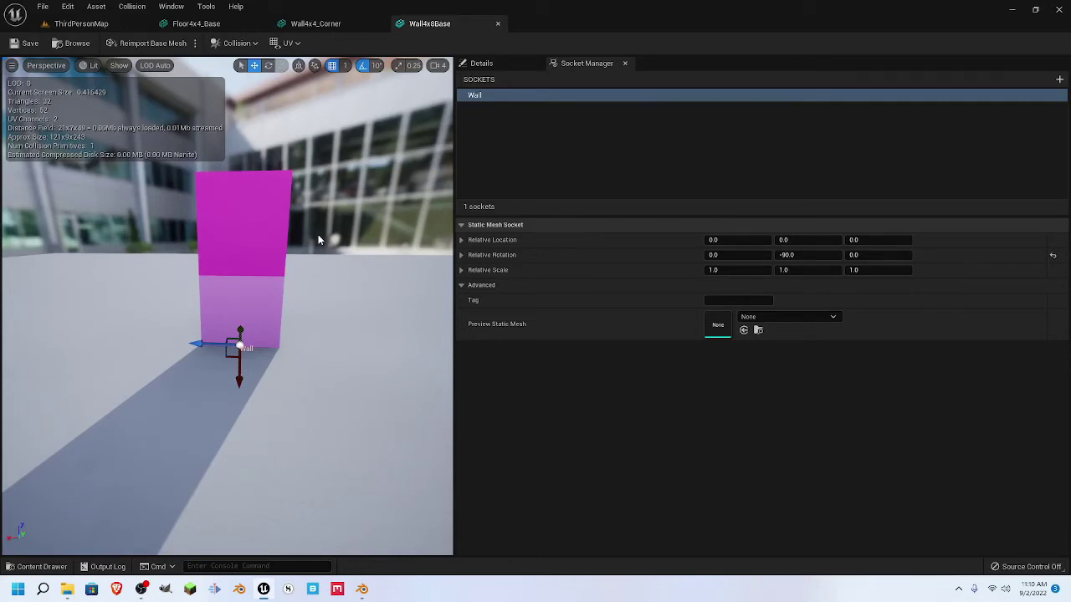
{"action": "mouse_move", "coordinate": [264, 332]}
{"action": "right_mouse_down"}
{"action": "mouse_move", "coordinate": [226, 353]}
{"action": "mouse_move", "coordinate": [197, 353]}
{"action": "mouse_move", "coordinate": [151, 389]}
{"action": "mouse_move", "coordinate": [189, 314]}
{"action": "mouse_move", "coordinate": [242, 335]}
{"action": "right_mouse_up"}
{"action": "key", "text": "w"}
{"action": "left_click_drag", "start_coordinate": [288, 147], "coordinate": [288, 147]}
{"action": "left_click", "coordinate": [368, 23]}
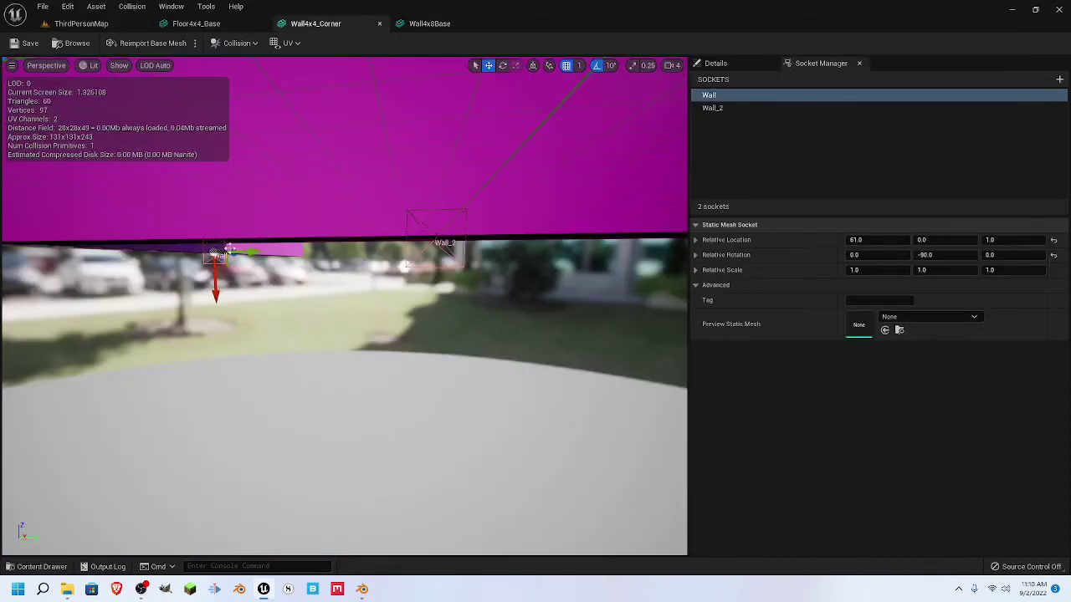
{"action": "right_click_drag", "start_coordinate": [343, 334], "coordinate": [318, 331]}
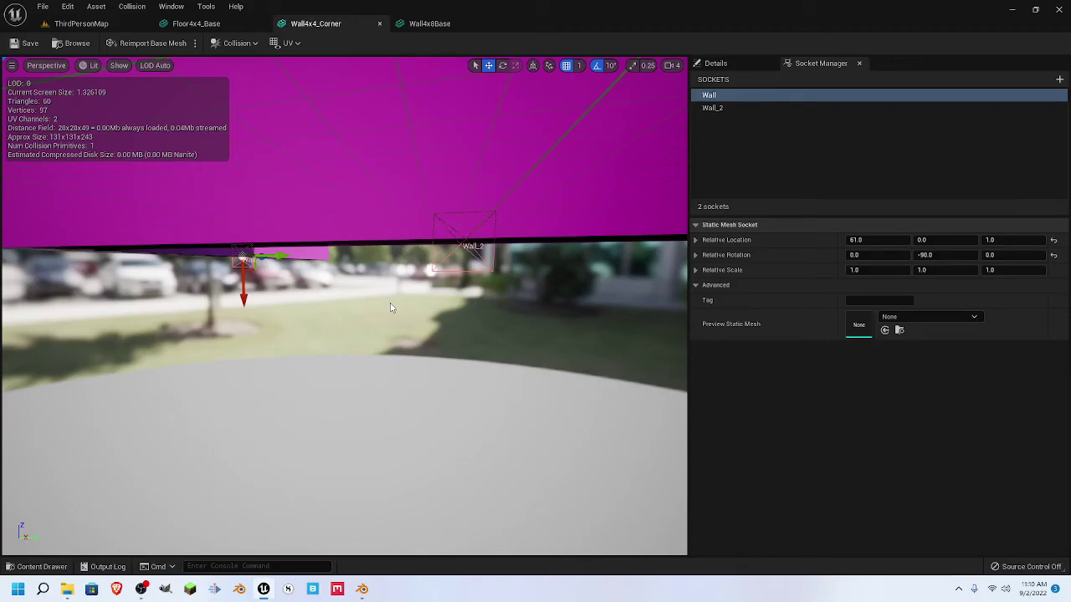
{"action": "left_click", "coordinate": [81, 27]}
{"action": "scroll", "coordinate": [446, 349], "scroll_direction": "down", "scroll_amount": 6}
{"action": "right_click_drag", "start_coordinate": [447, 349], "coordinate": [25, 375]}
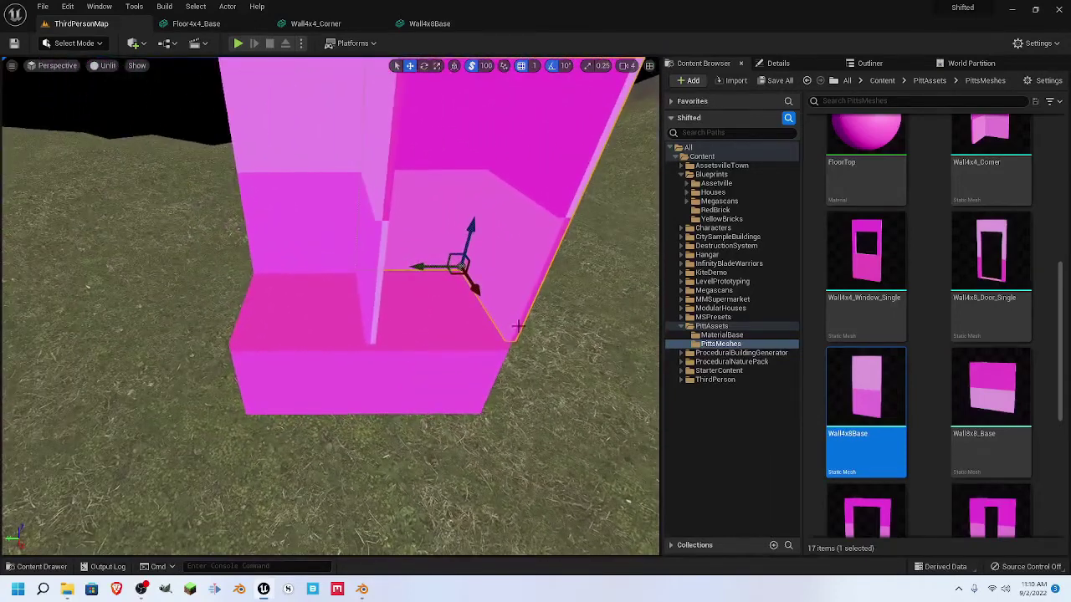
{"action": "left_click", "coordinate": [143, 590]}
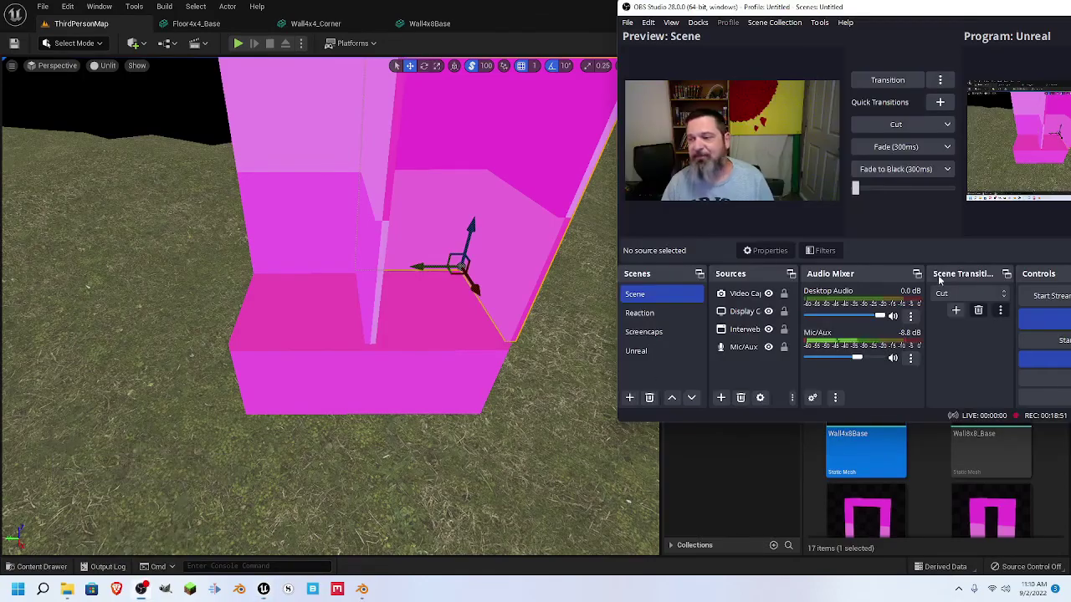
{"action": "left_click", "coordinate": [885, 81]}
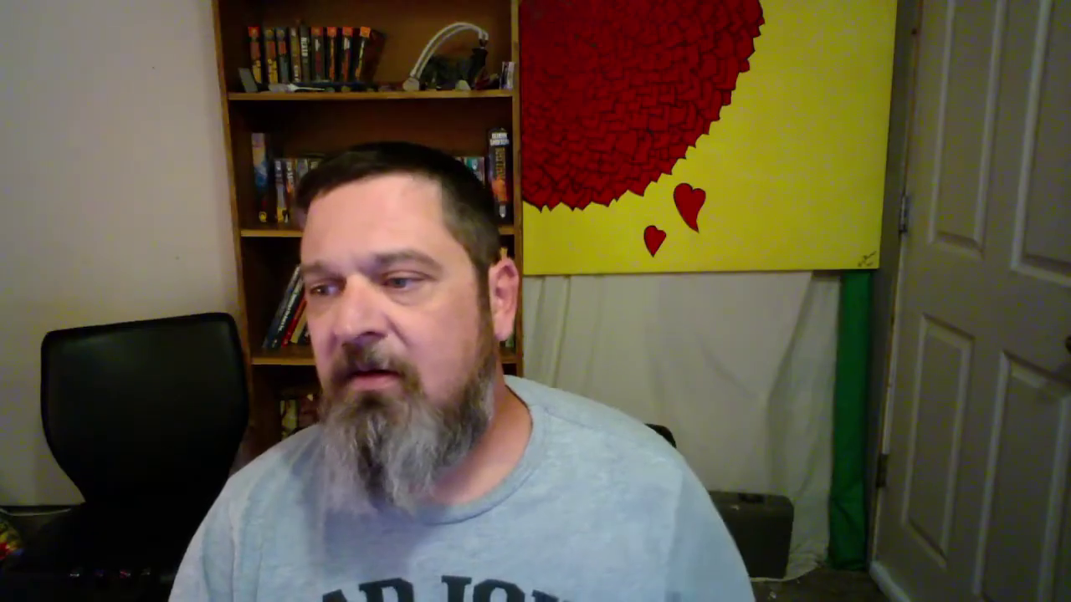